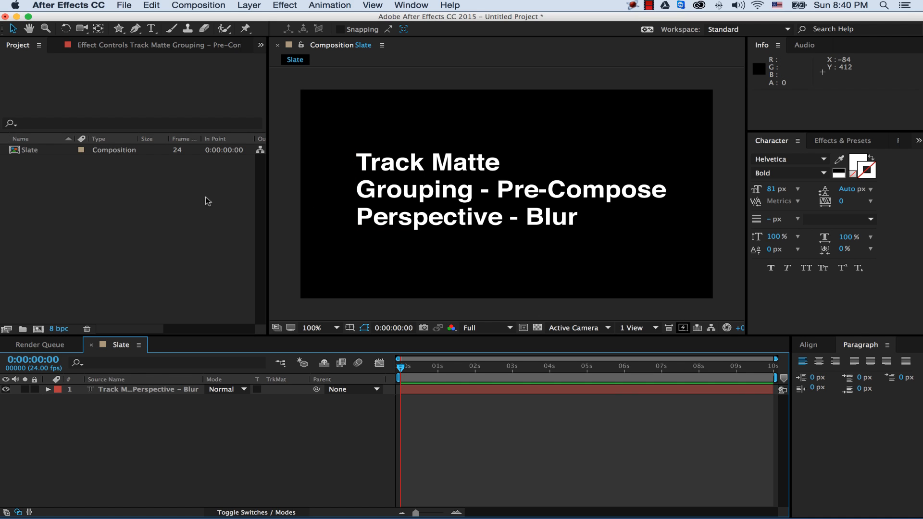
- Create a new 1280 x 720 composition at 24 fps, 10 seconds long, with a black background
click(200, 7)
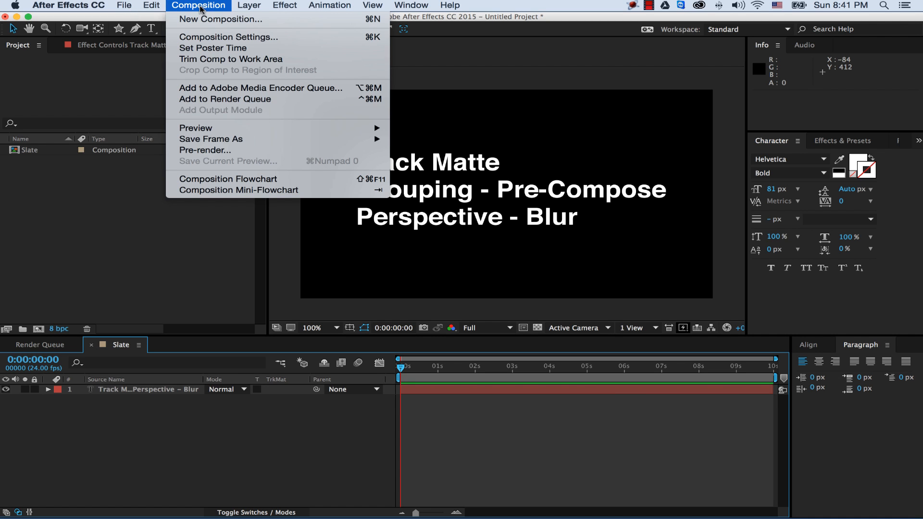
click(208, 17)
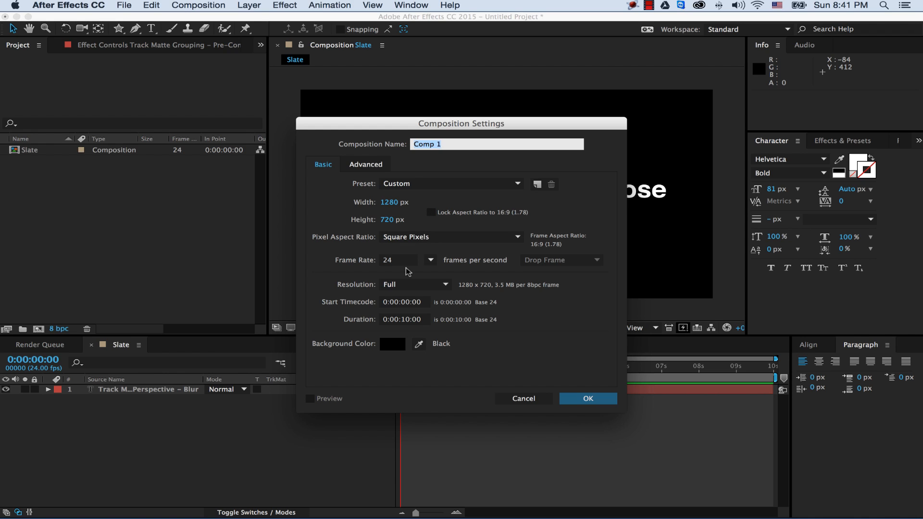
click(598, 401)
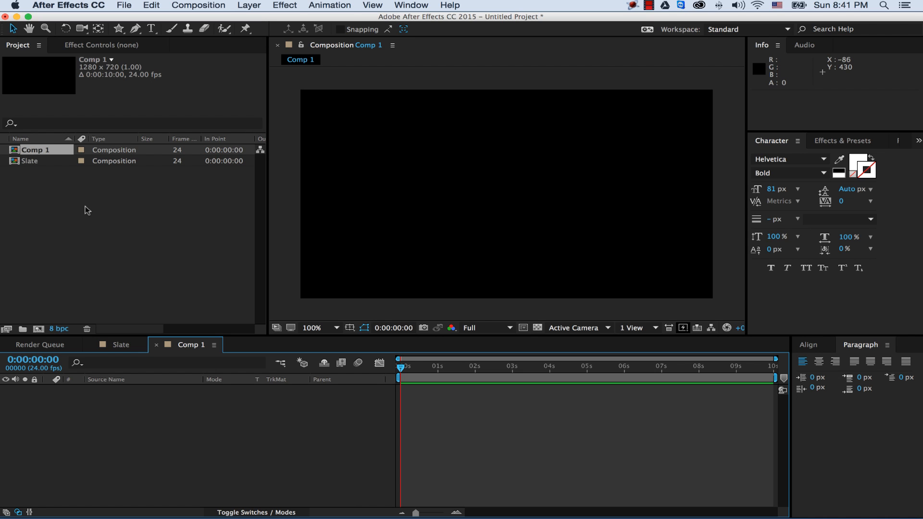
- Import flameOnRedMetalBG.psd, basketball.mp4, MVI_0839.mp4 and volleyBall.mp4 into the project as footage
click(85, 207)
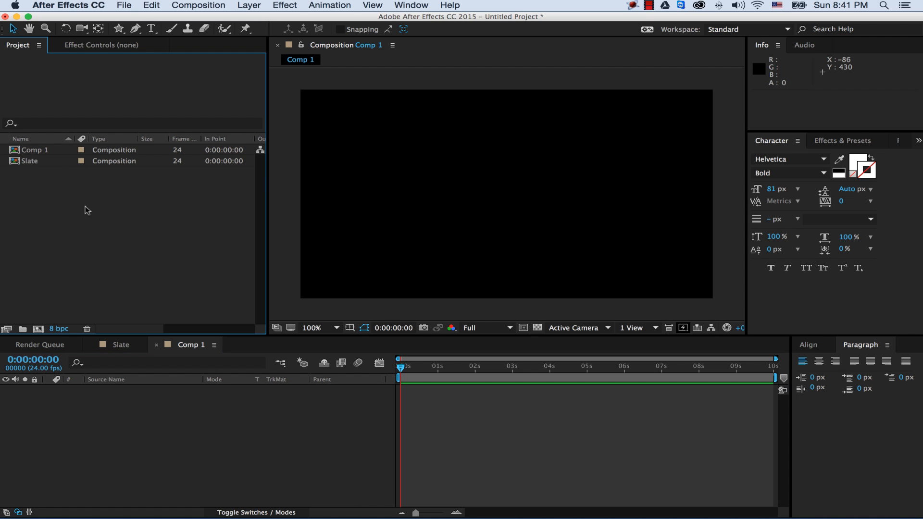
double_click(87, 210)
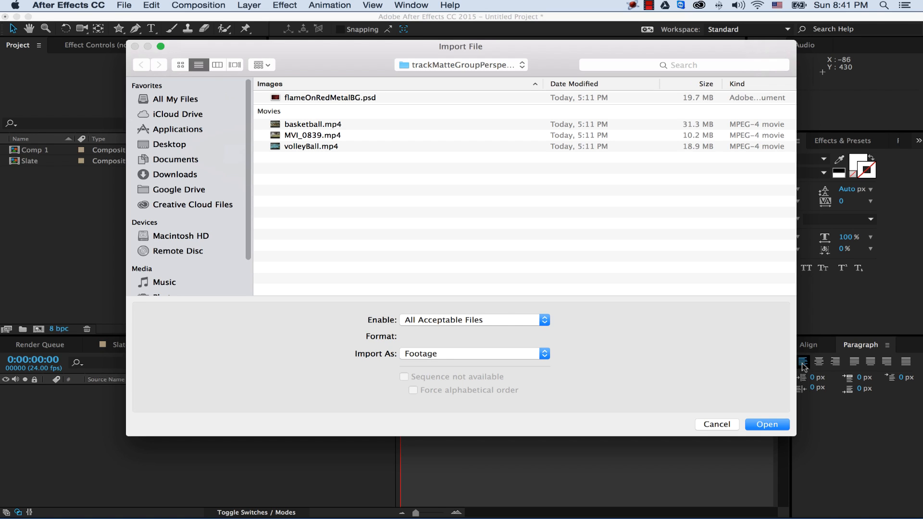
drag(309, 180, 311, 92)
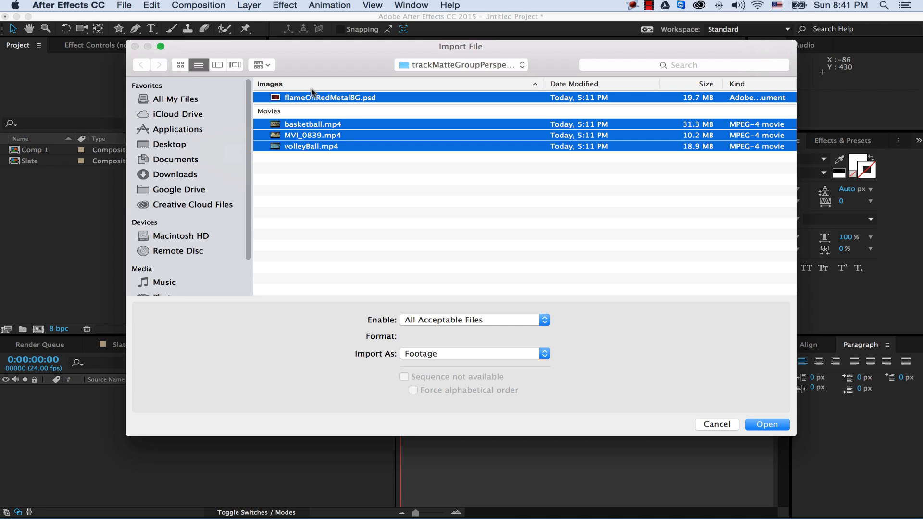
click(771, 425)
click(134, 229)
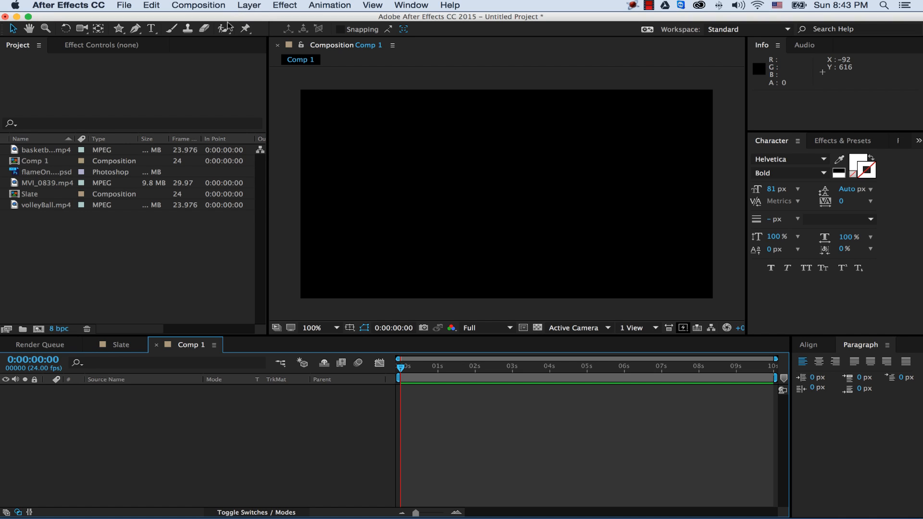
- Draw a five-pointed star with an outer radius of about 345 near the composition's center and set its inner radius to 132.5
click(120, 30)
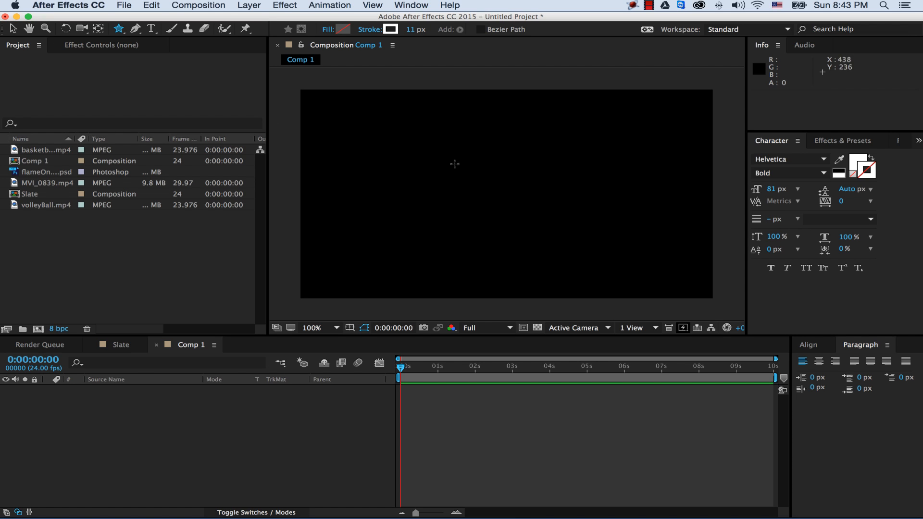
mouse_move(495, 195)
mouse_down()
mouse_move(526, 201)
mouse_move(541, 250)
mouse_move(561, 274)
mouse_up()
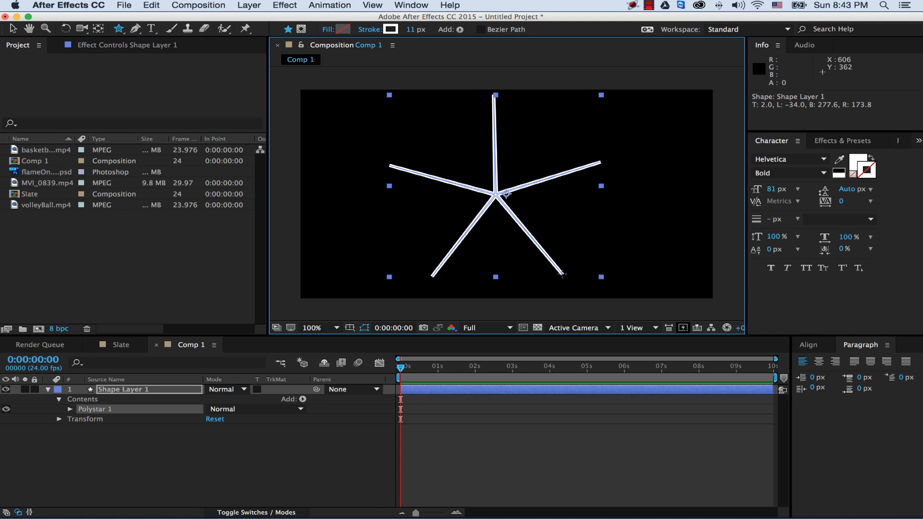
click(70, 410)
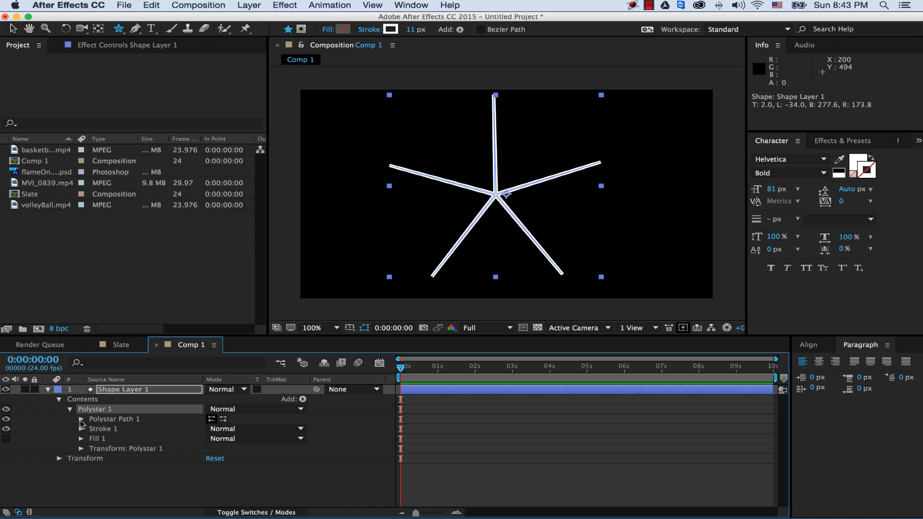
click(81, 419)
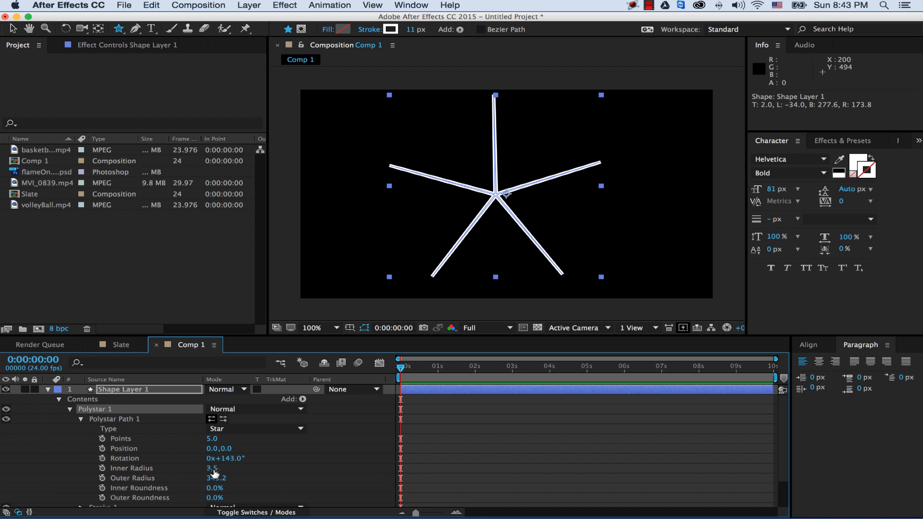
drag(214, 472, 301, 473)
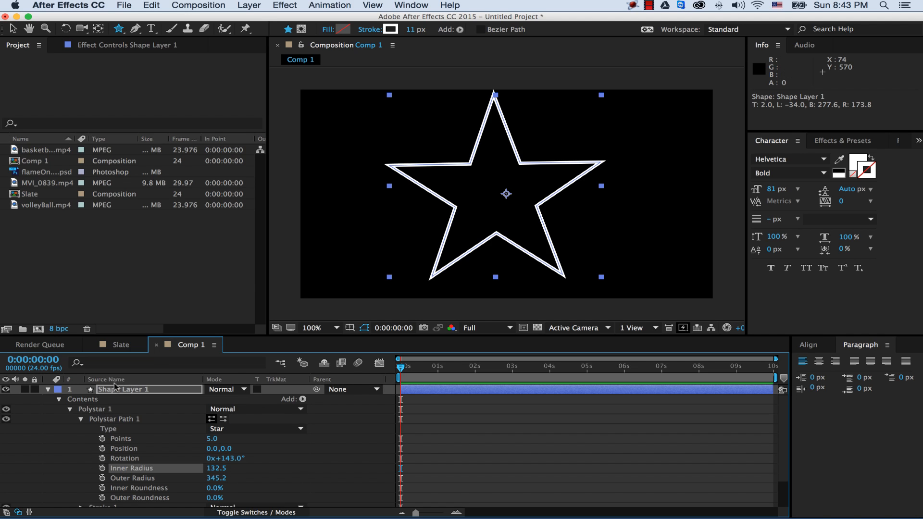
click(49, 390)
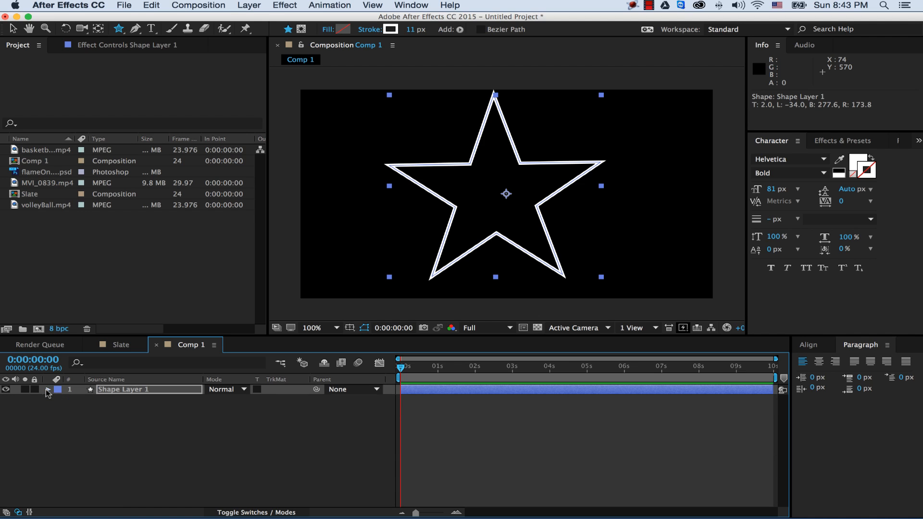
- Give the star a solid red fill and set its stroke to None
click(329, 29)
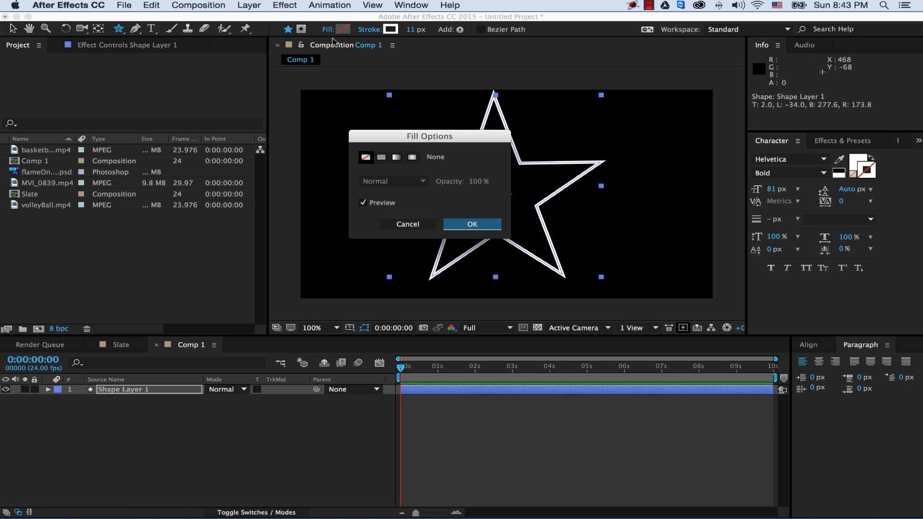
click(382, 158)
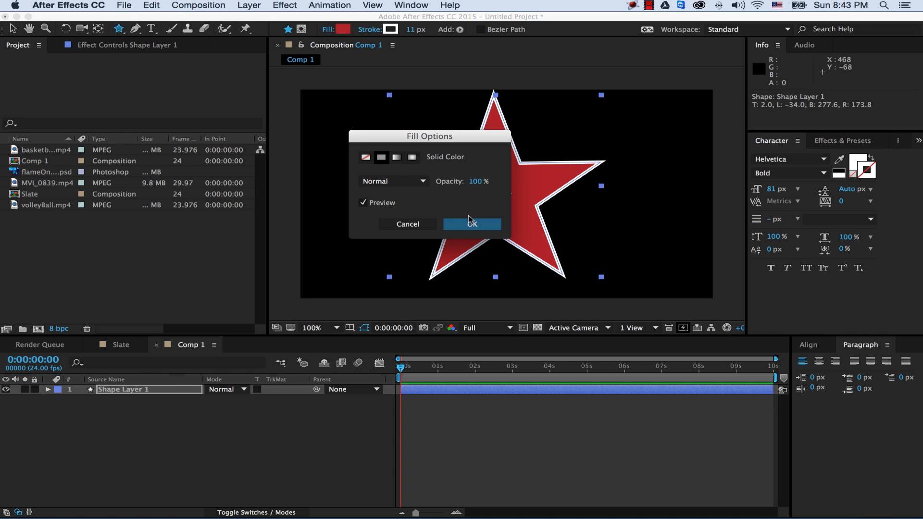
click(475, 224)
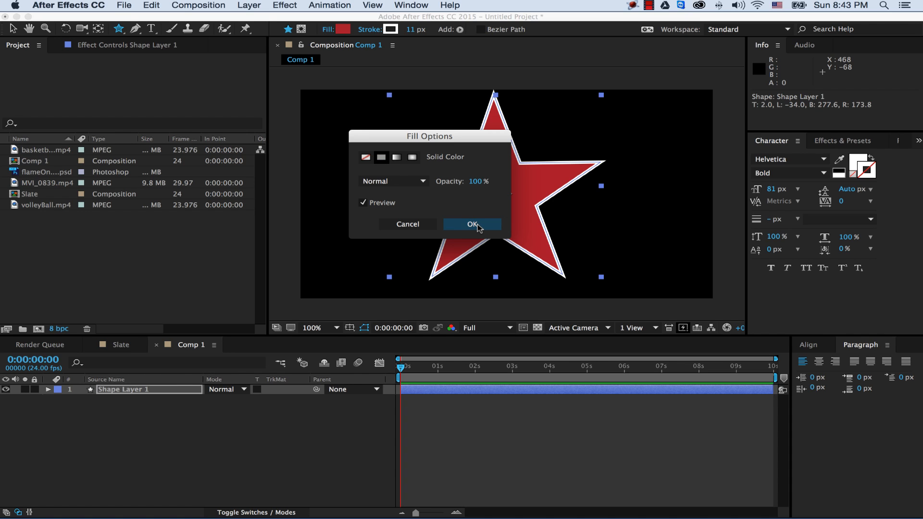
click(478, 225)
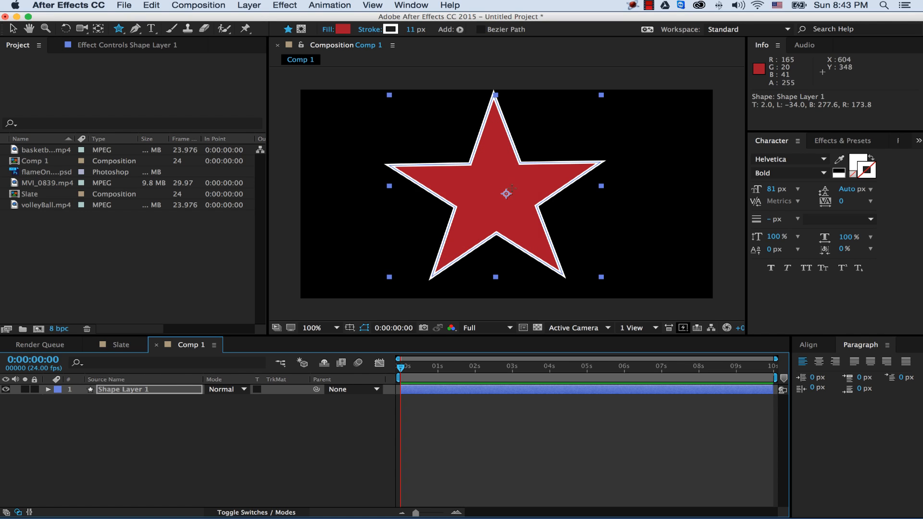
click(370, 29)
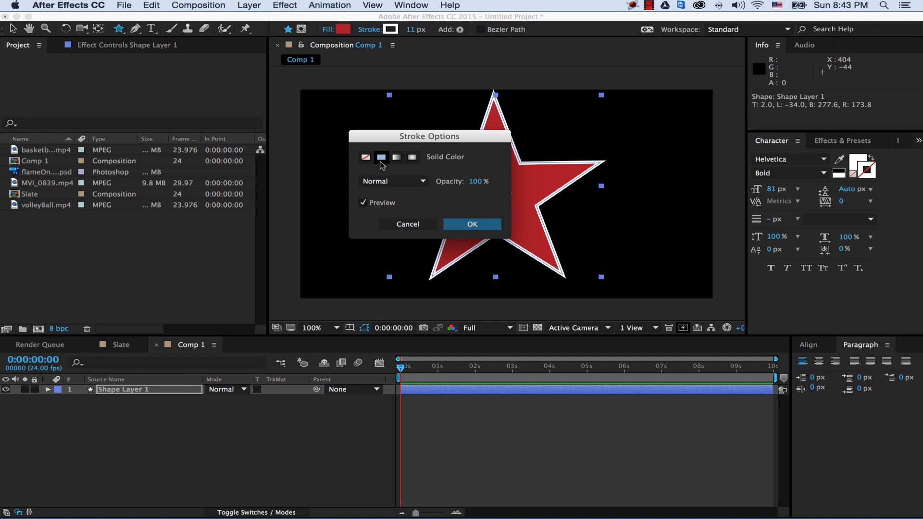
click(365, 158)
click(483, 228)
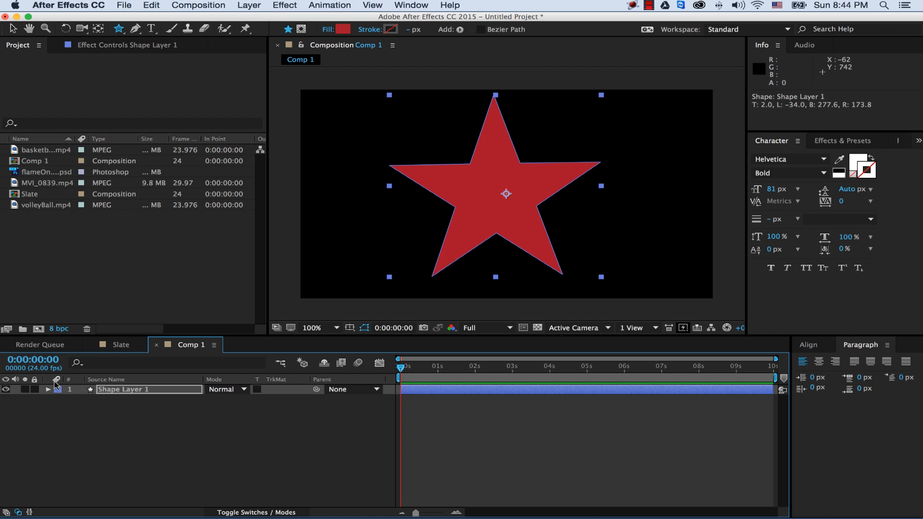
- Add the volleyBall.mp4 footage to the composition directly beneath the star shape layer
click(148, 393)
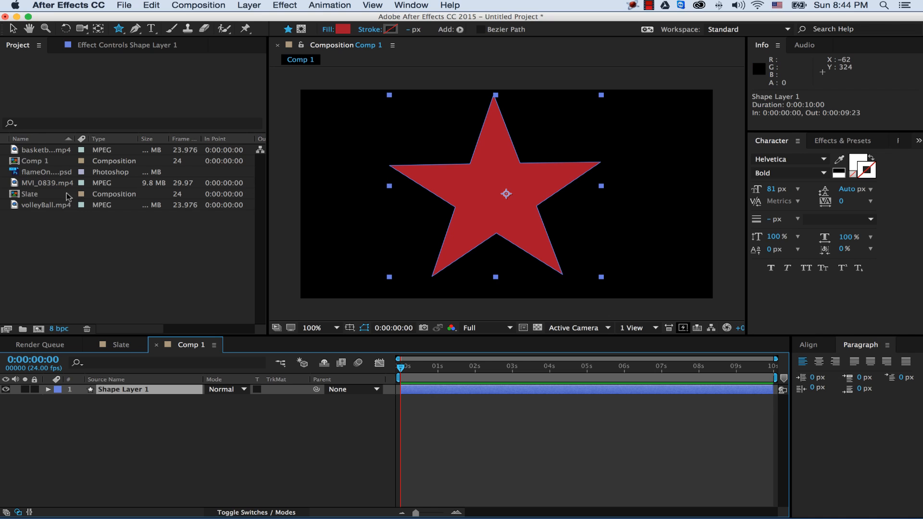
drag(13, 207, 115, 427)
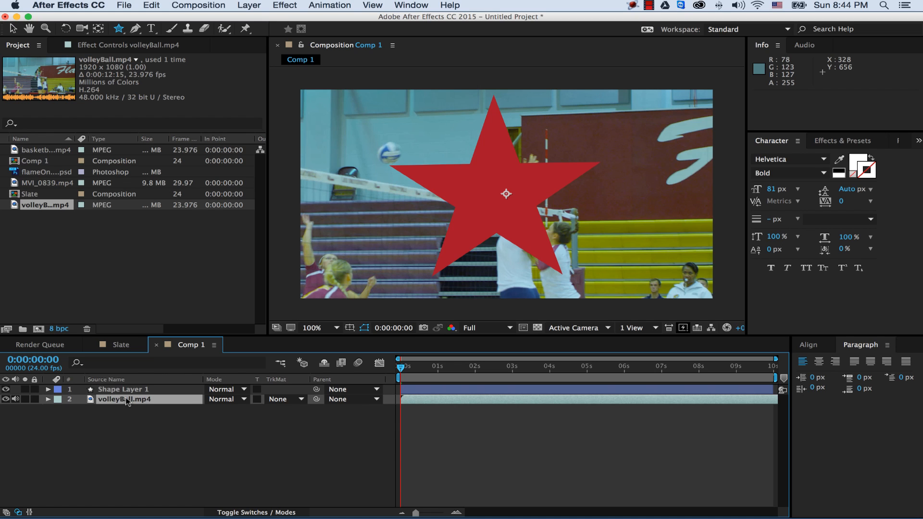
click(168, 401)
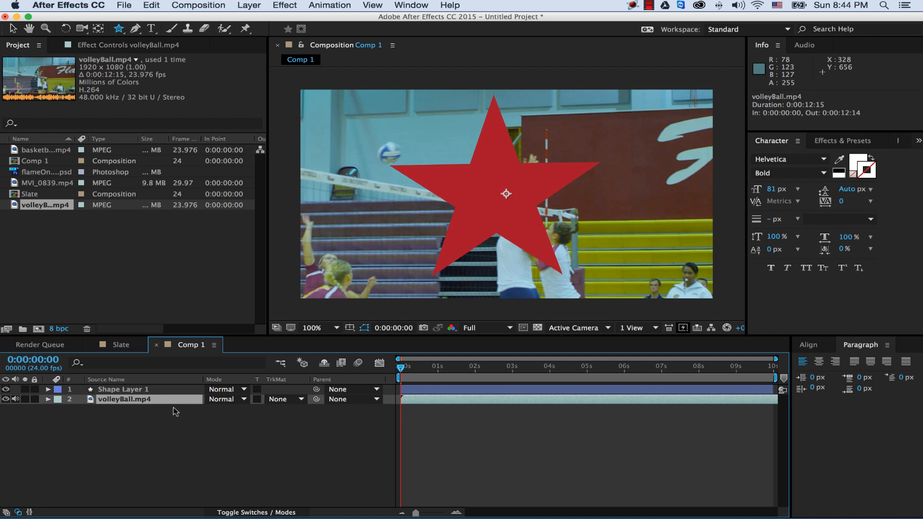
- Set the volleyBall.mp4 layer's track matte to Alpha Matte "Shape Layer 1" and preview the footage up to 0:00:02:16
click(124, 391)
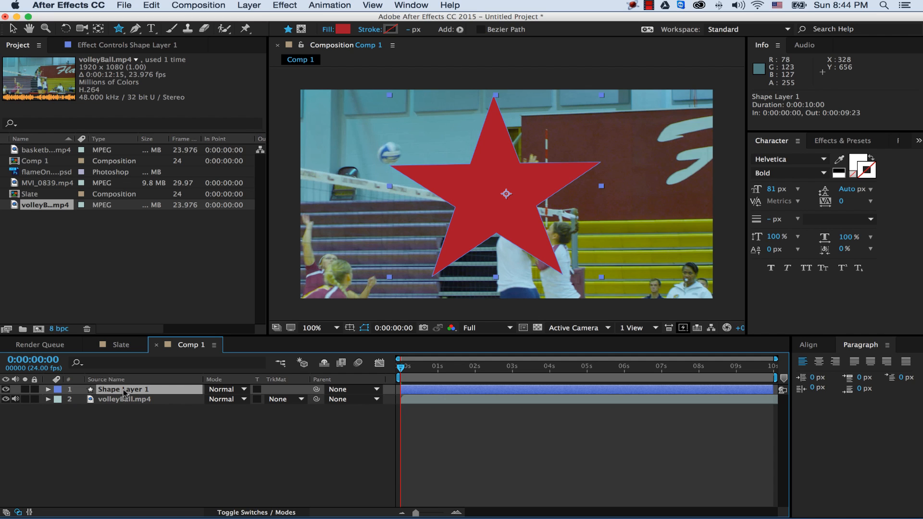
click(140, 402)
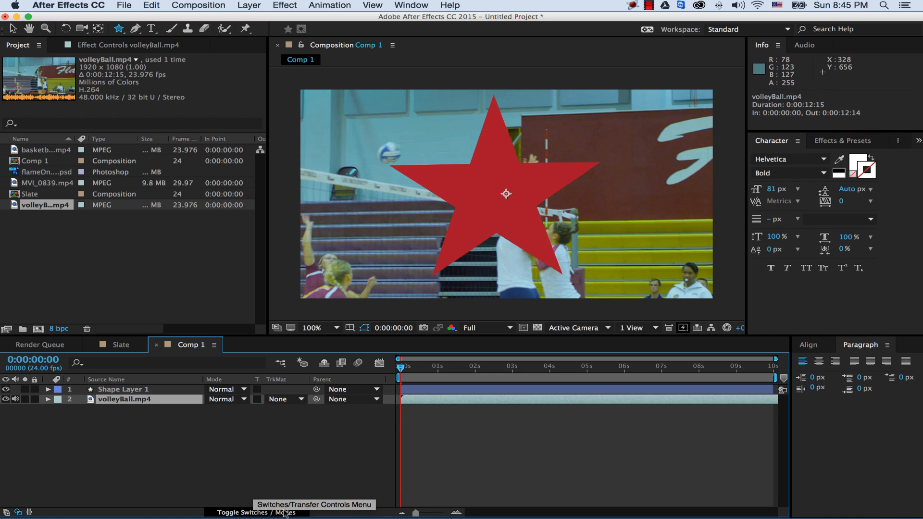
click(258, 513)
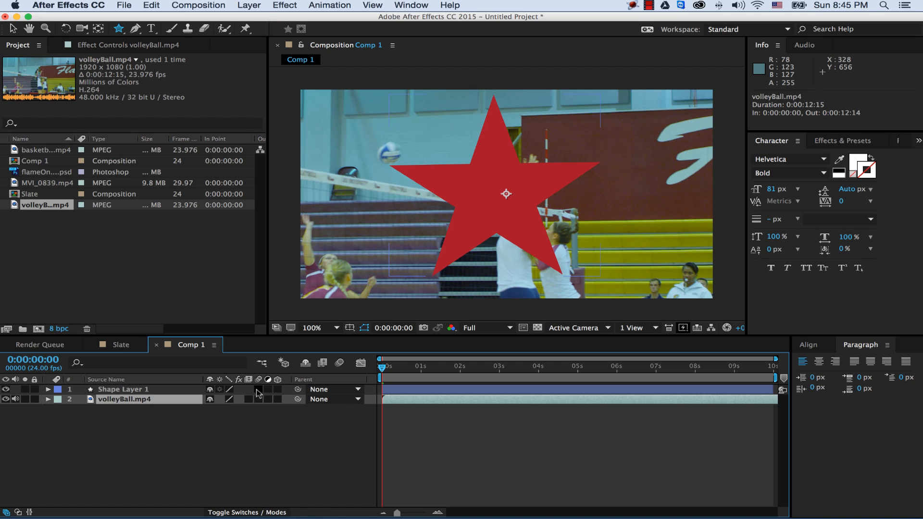
click(239, 513)
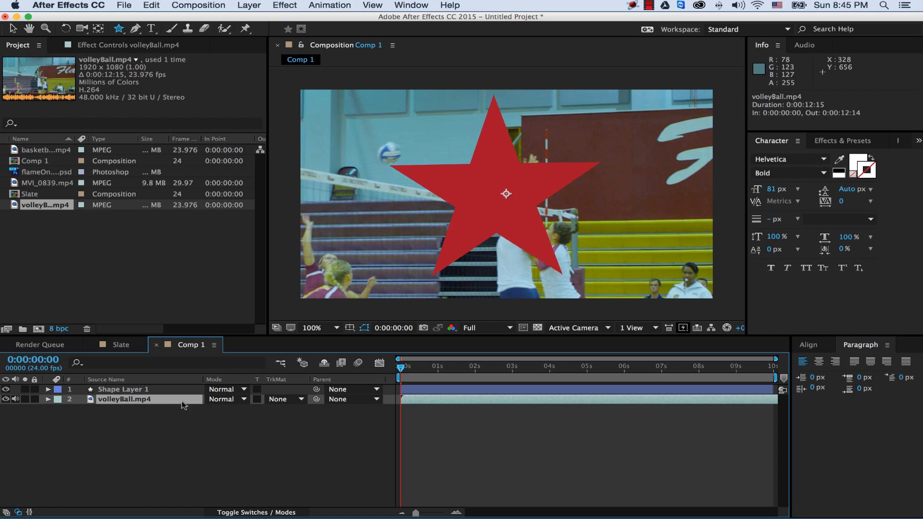
click(300, 399)
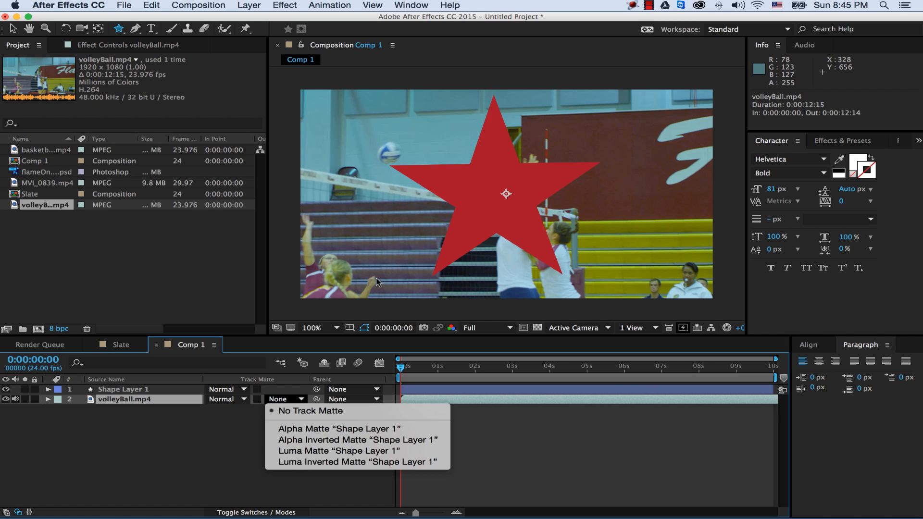
click(310, 429)
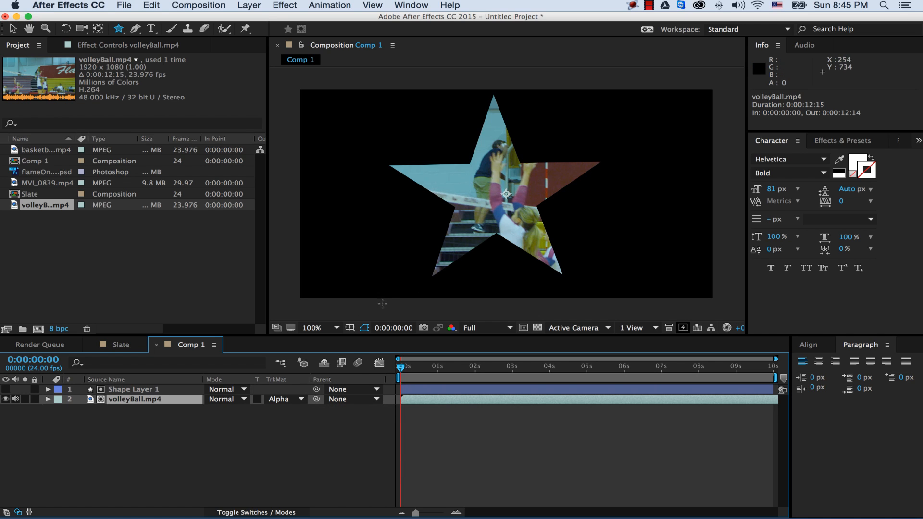
drag(419, 371, 503, 349)
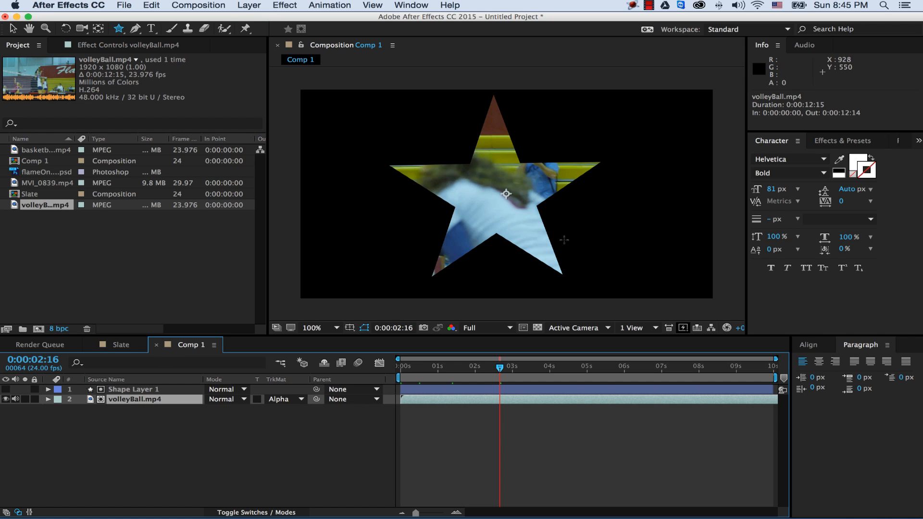
- Move the star shape layer to position 460, 249 and preview the matted footage up to 0:00:04:03
click(47, 389)
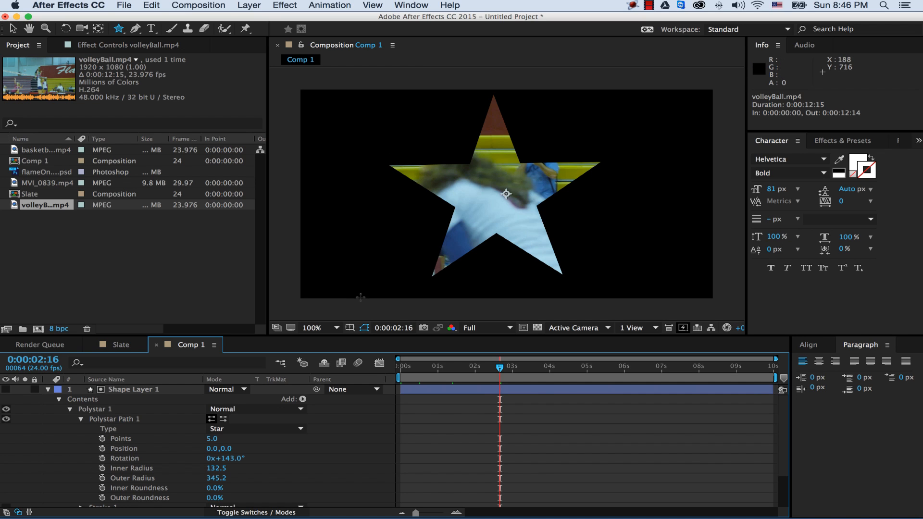
click(71, 392)
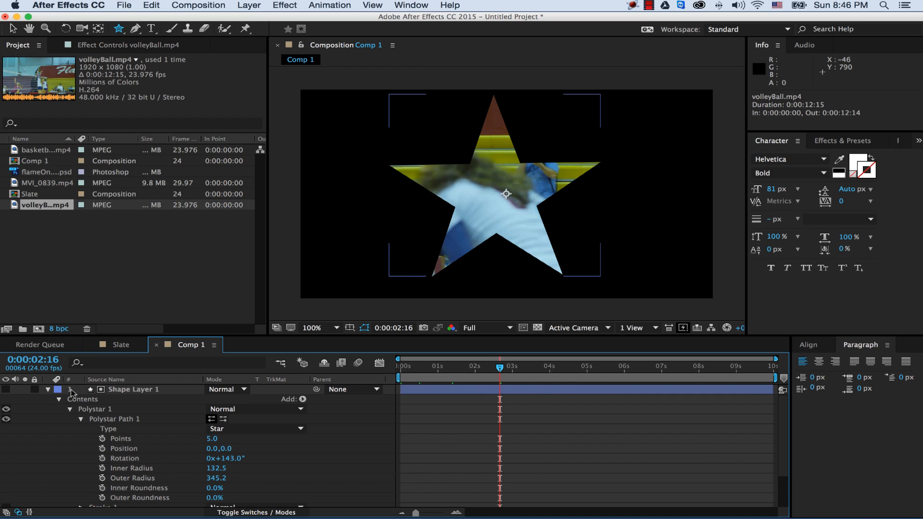
click(81, 420)
click(70, 410)
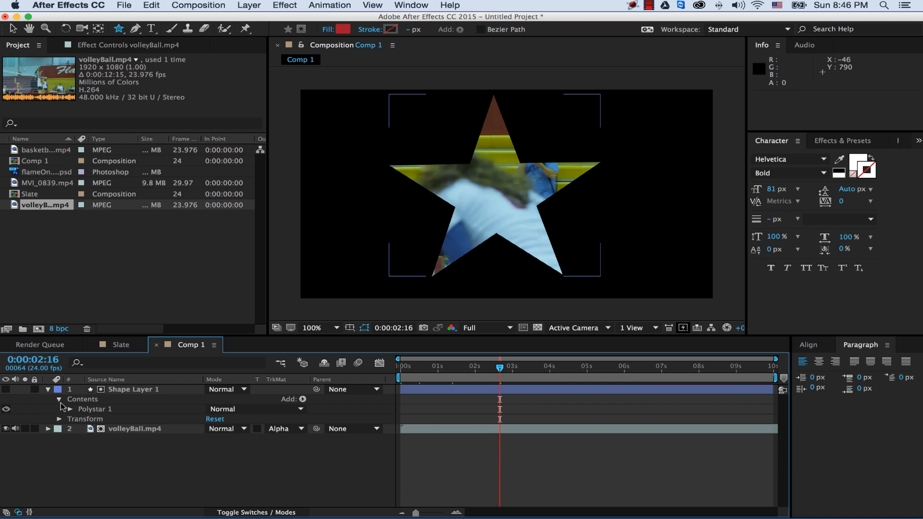
click(59, 400)
click(141, 390)
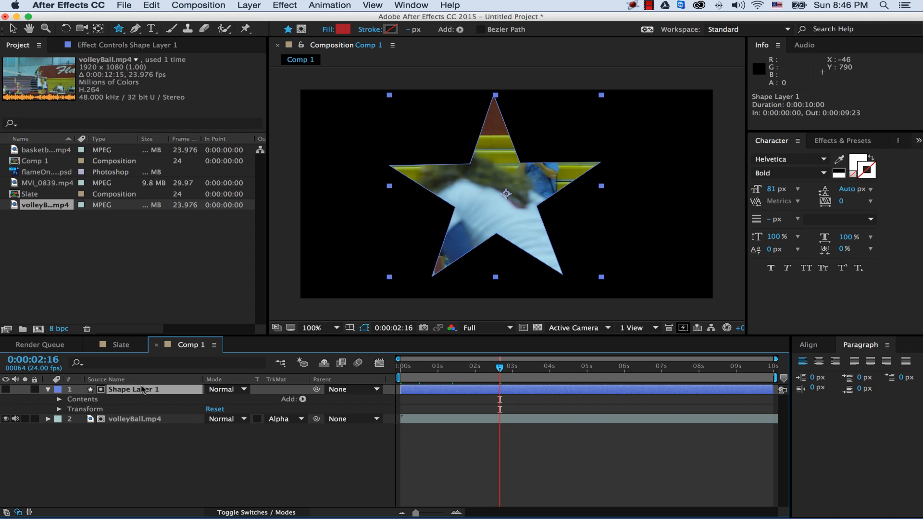
key(p)
drag(241, 400, 99, 399)
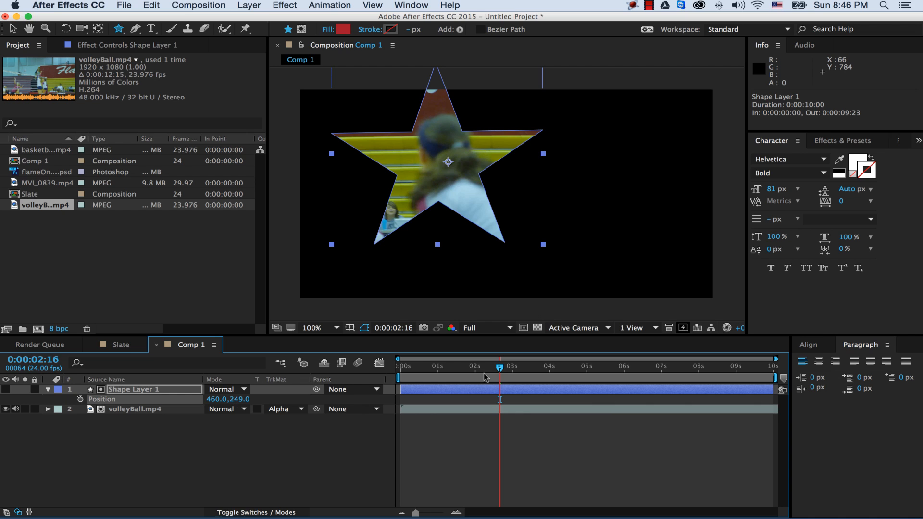
drag(503, 370, 556, 371)
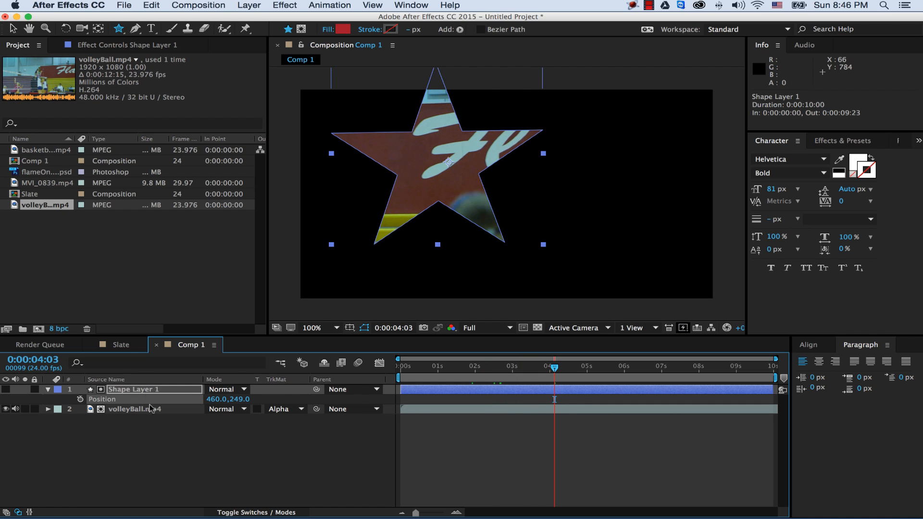
- Delete both the star shape layer and the volleyBall.mp4 layer from Comp 1
drag(208, 465, 166, 396)
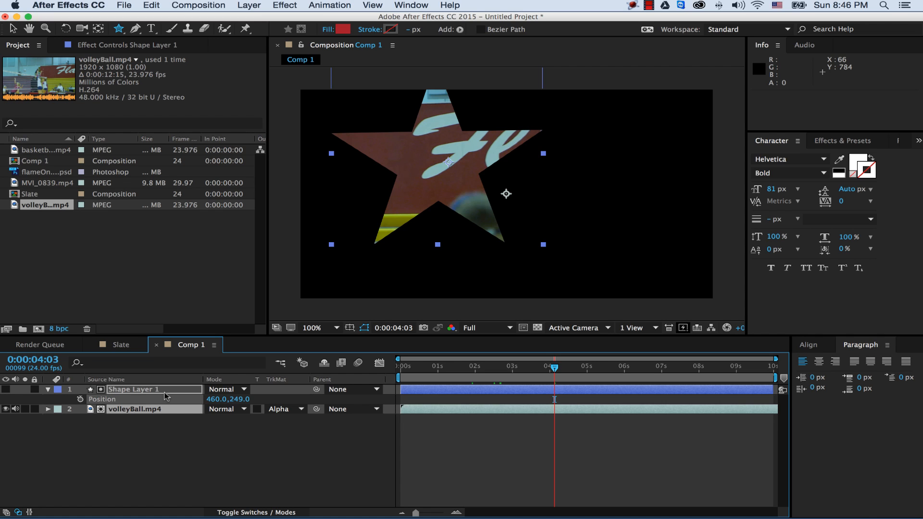
key(Delete)
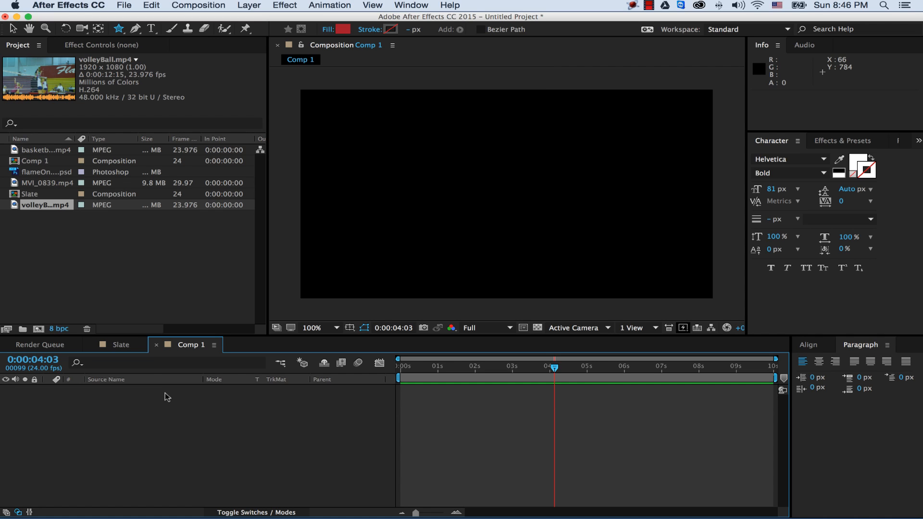
click(118, 262)
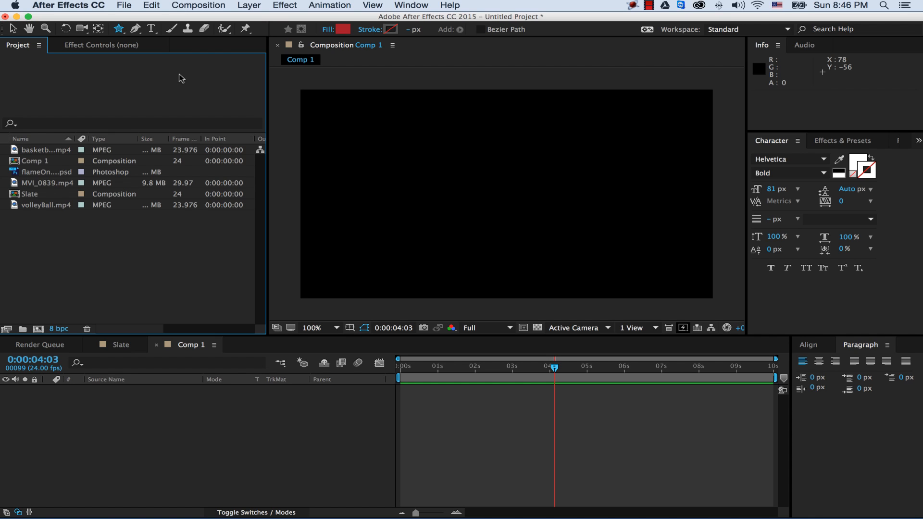
- Draw a red rectangle about 1021 by 541 px across the middle of the empty composition with the Rectangle tool
click(119, 28)
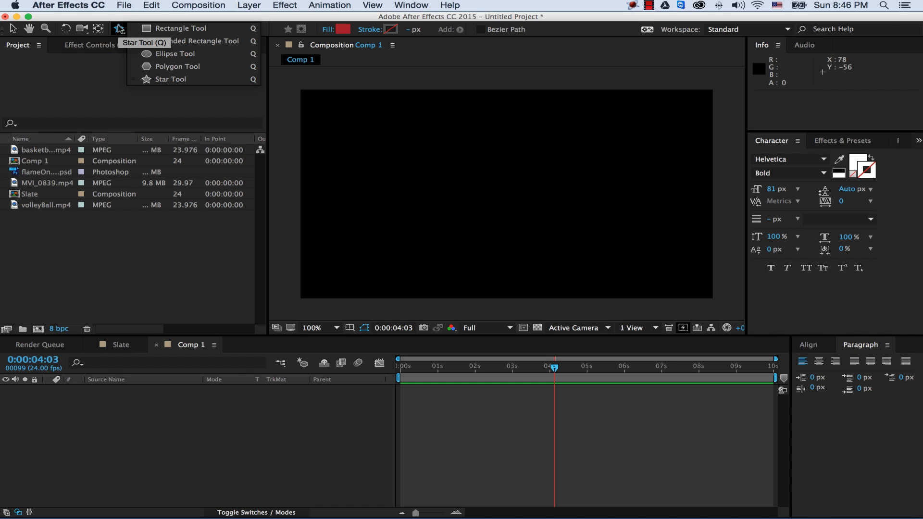
click(182, 29)
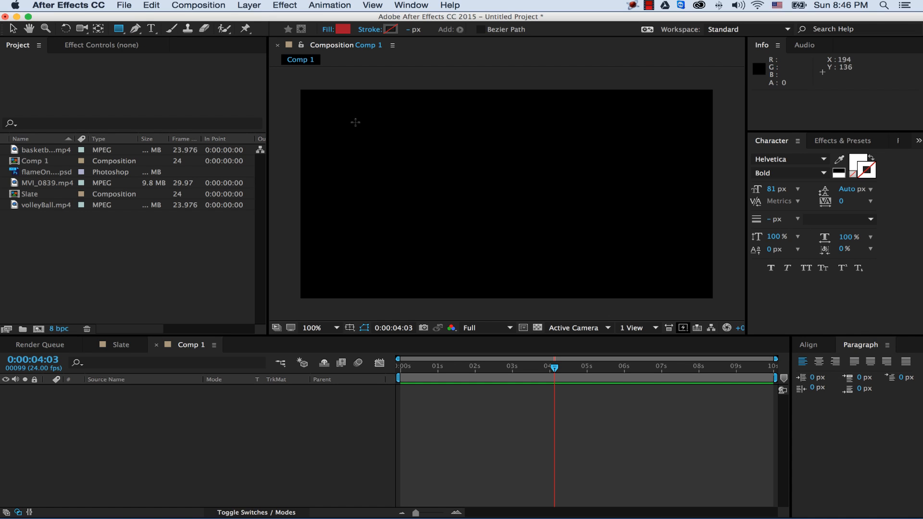
click(334, 117)
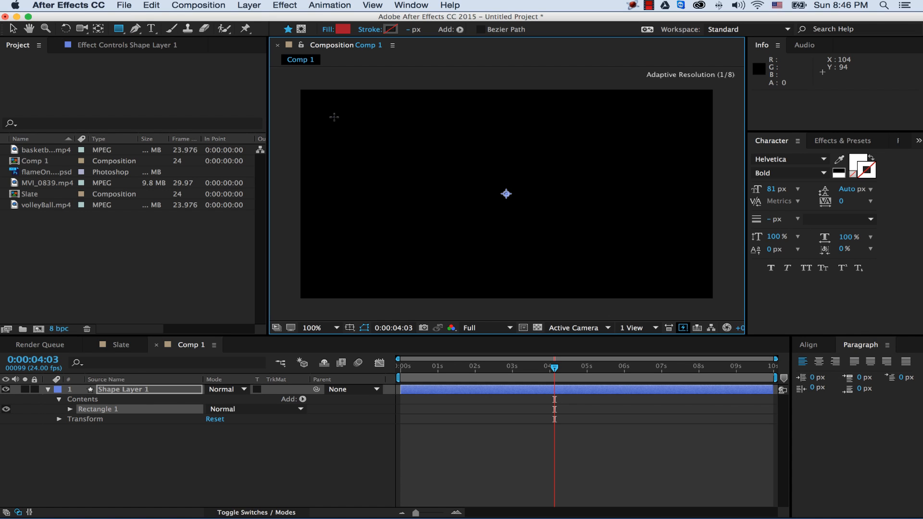
mouse_move(334, 117)
mouse_down()
mouse_move(629, 242)
mouse_move(663, 274)
mouse_up()
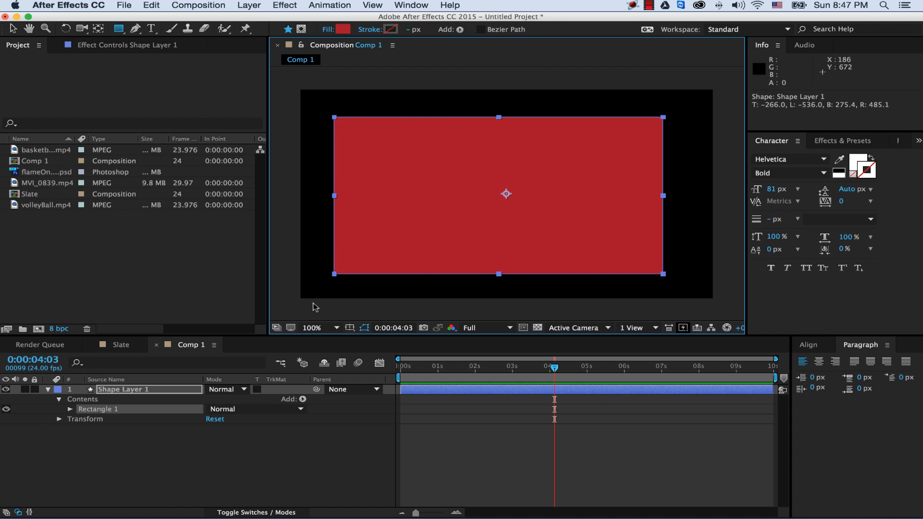
- Set the Transform: Rectangle 1 position to 0, 0 to center the rectangle in the composition
click(70, 409)
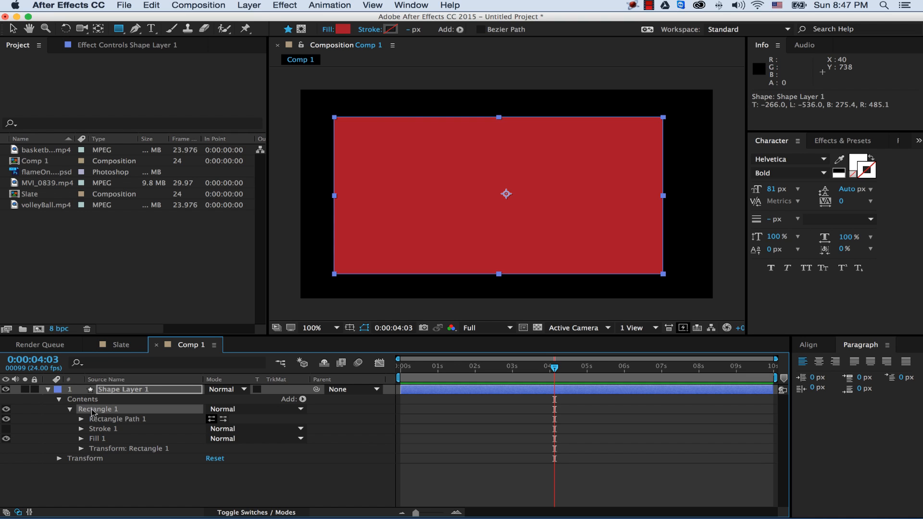
click(81, 448)
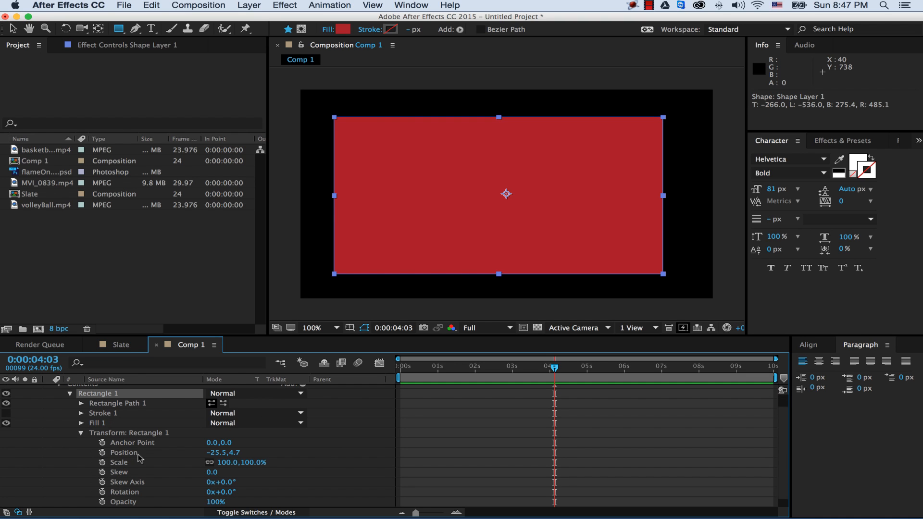
click(215, 454)
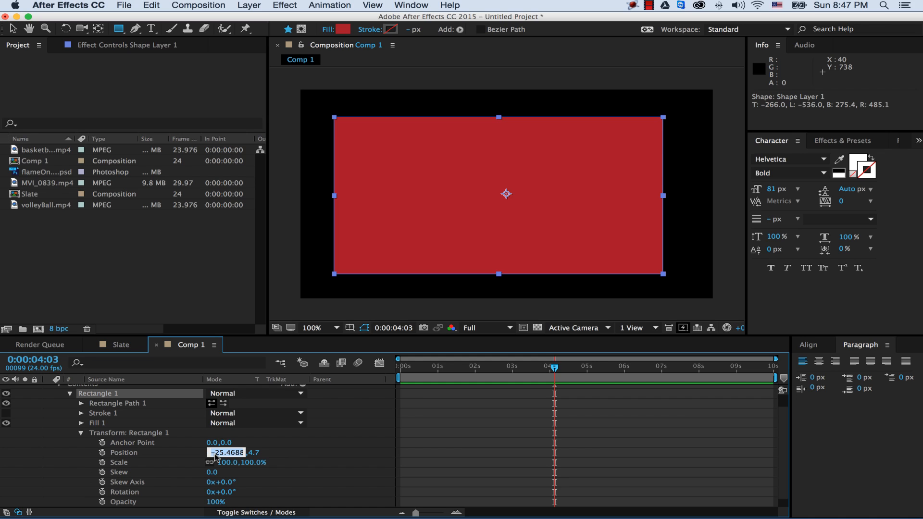
text(0)
key(Tab)
text(0)
key(Tab)
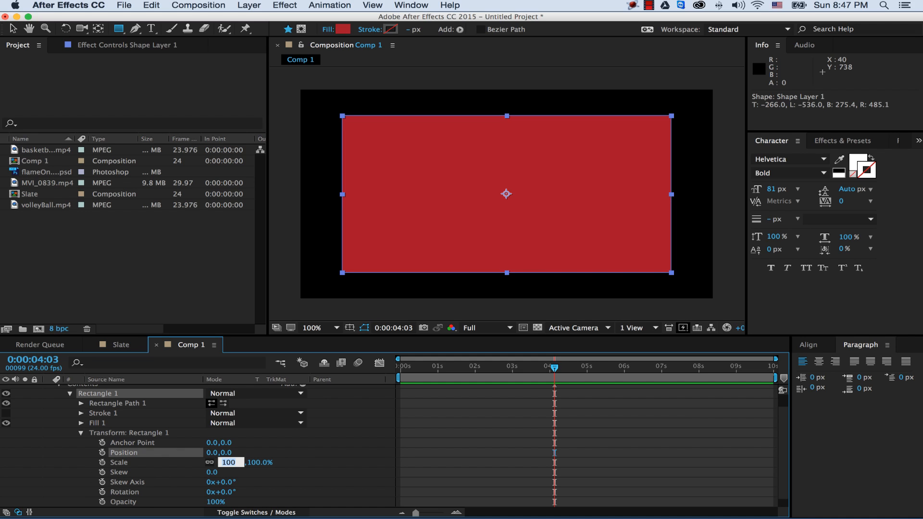
click(297, 462)
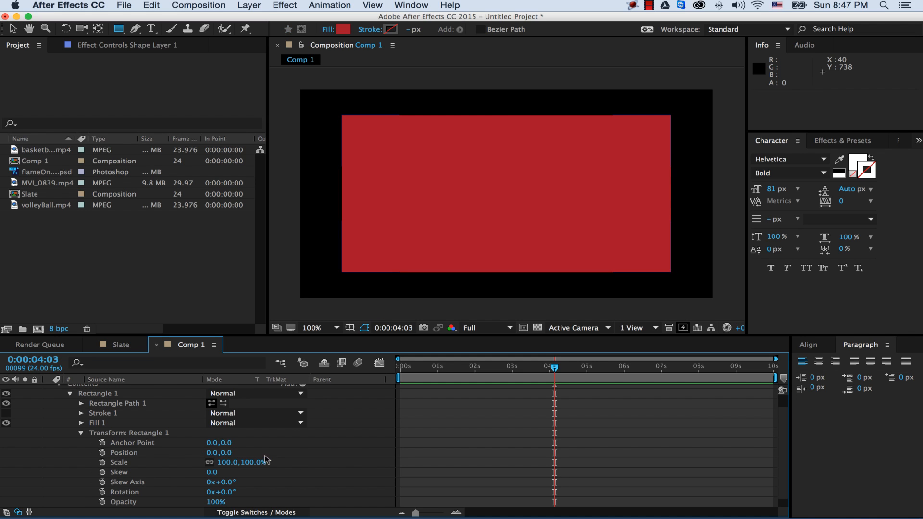
click(81, 433)
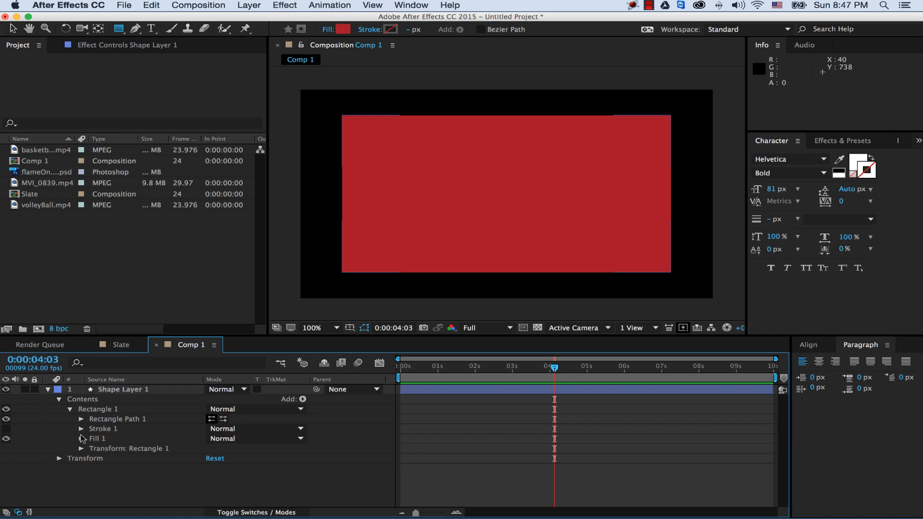
- Collapse the rectangle layer's properties and add the volleyBall.mp4 footage directly beneath it in the composition
click(49, 391)
click(128, 392)
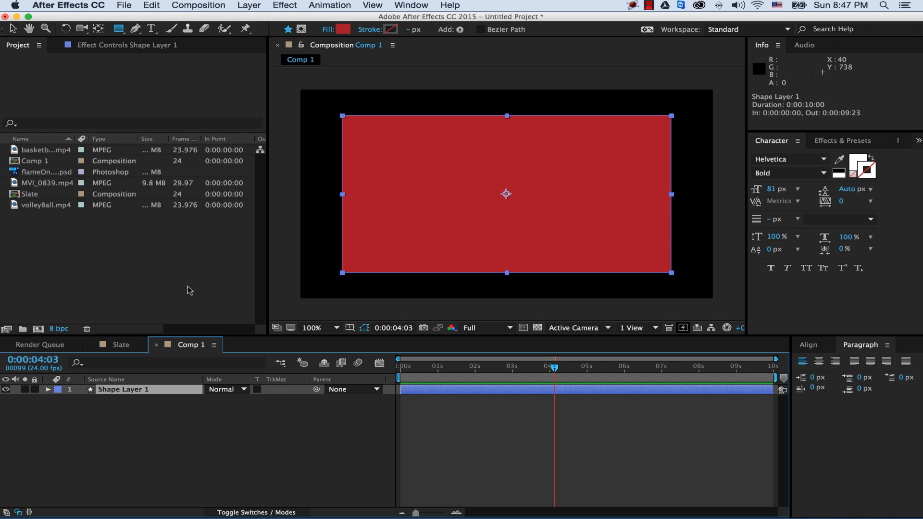
drag(16, 206, 145, 445)
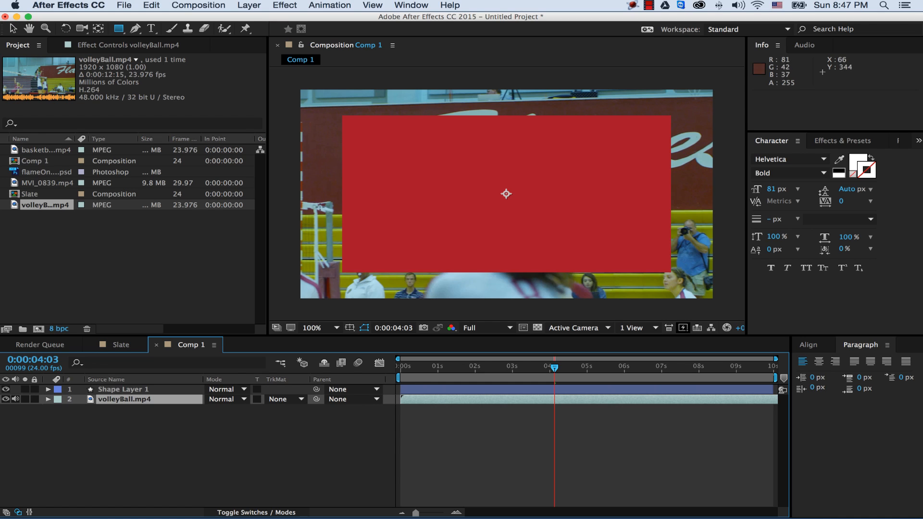
- Increase the Roundness of Rectangle Path 1 to give the red rectangle clearly rounded corners
click(129, 391)
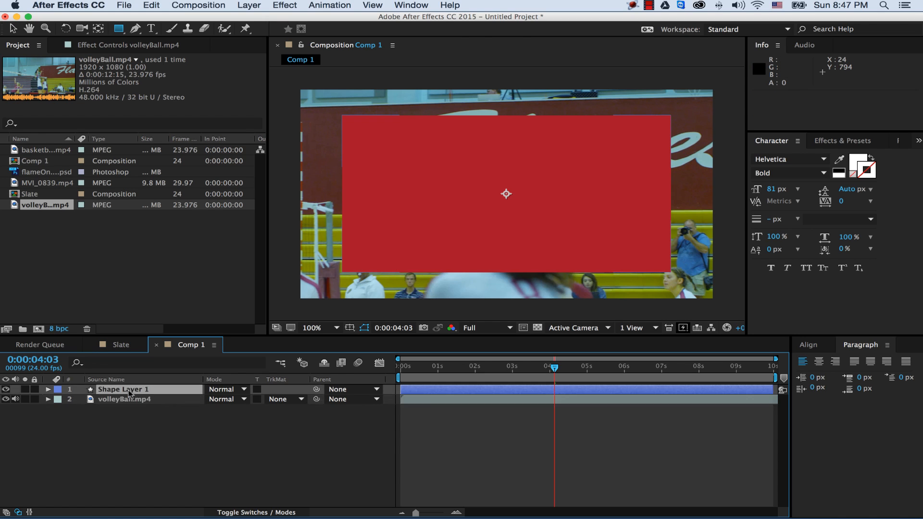
click(48, 389)
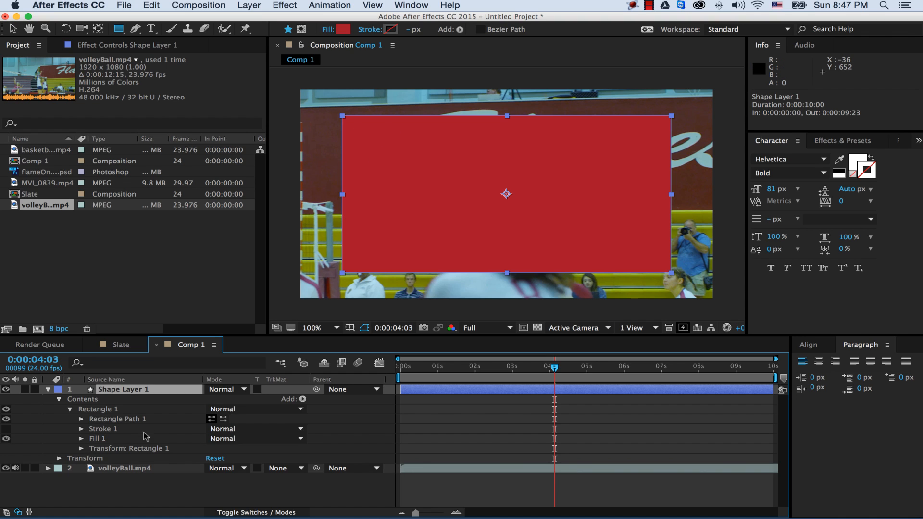
click(81, 419)
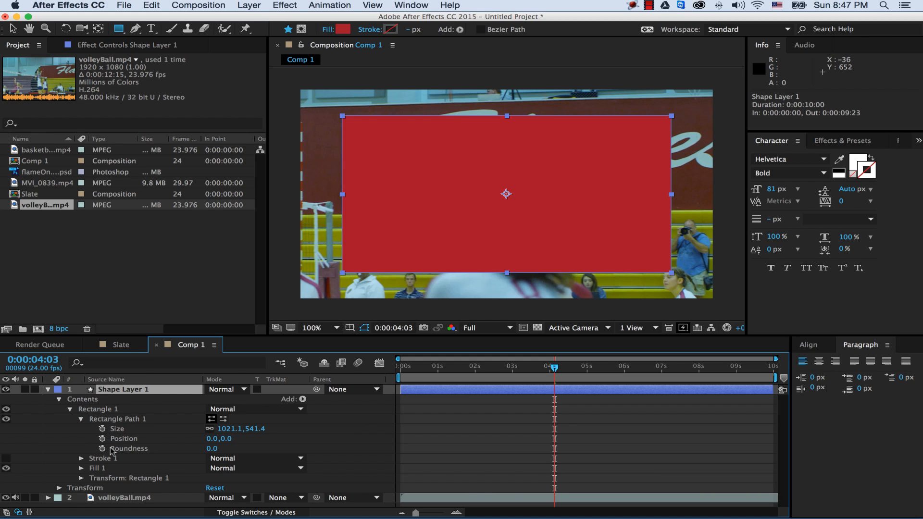
drag(212, 449, 282, 451)
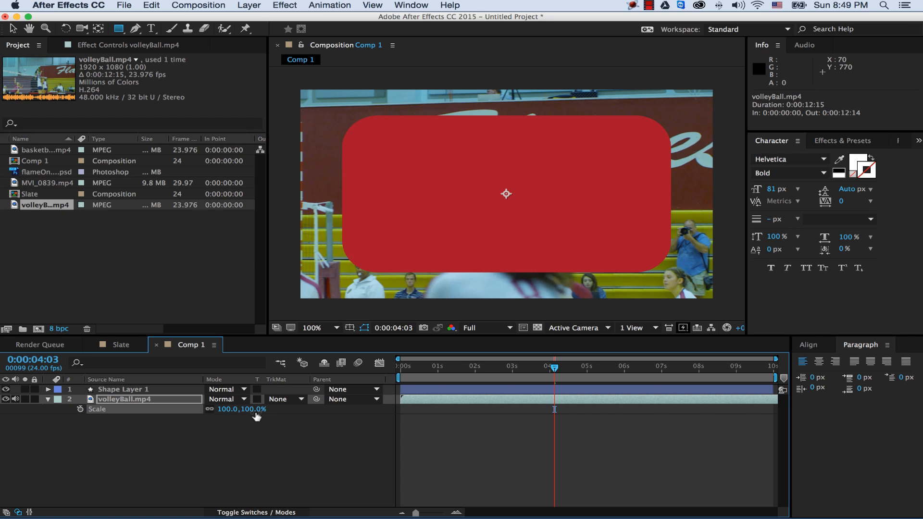
- Scale the volleyBall.mp4 layer down to 54% so it just covers the rounded rectangle, and collapse its properties
drag(257, 414, 224, 409)
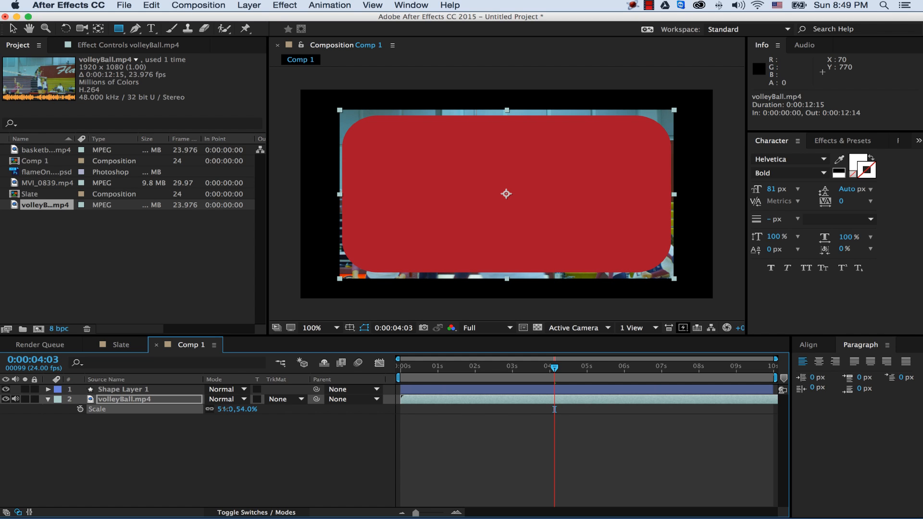
mouse_move(222, 409)
mouse_down()
mouse_move(213, 409)
mouse_move(223, 408)
mouse_up()
click(179, 400)
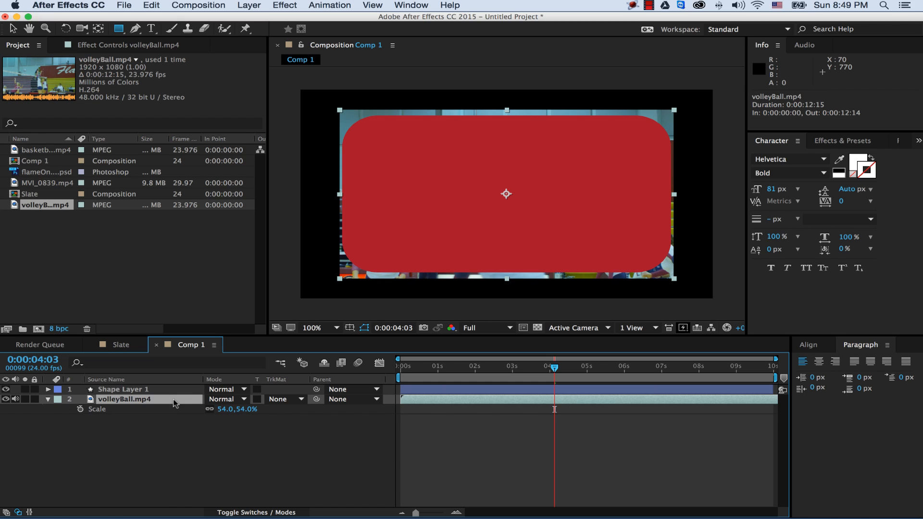
click(48, 401)
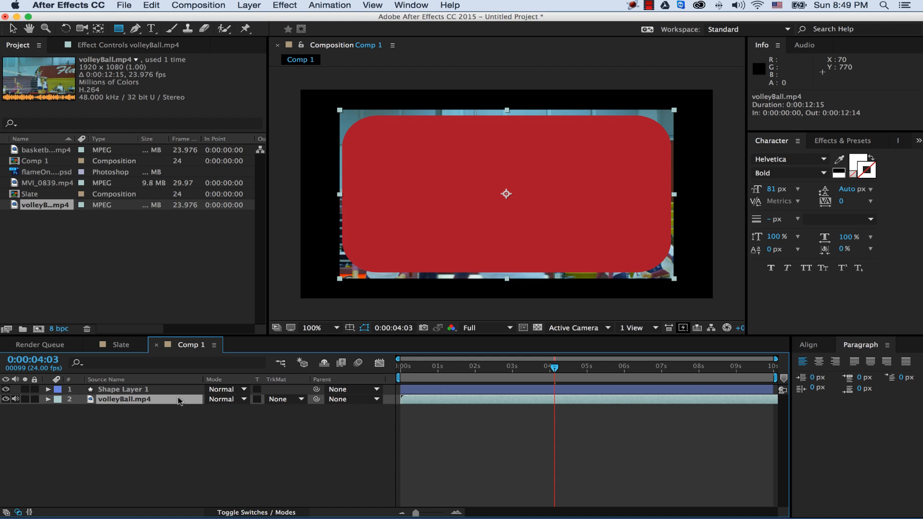
- Set the volleyBall.mp4 layer's track matte to Alpha Matte "Shape Layer 1" and deselect the layer
click(288, 403)
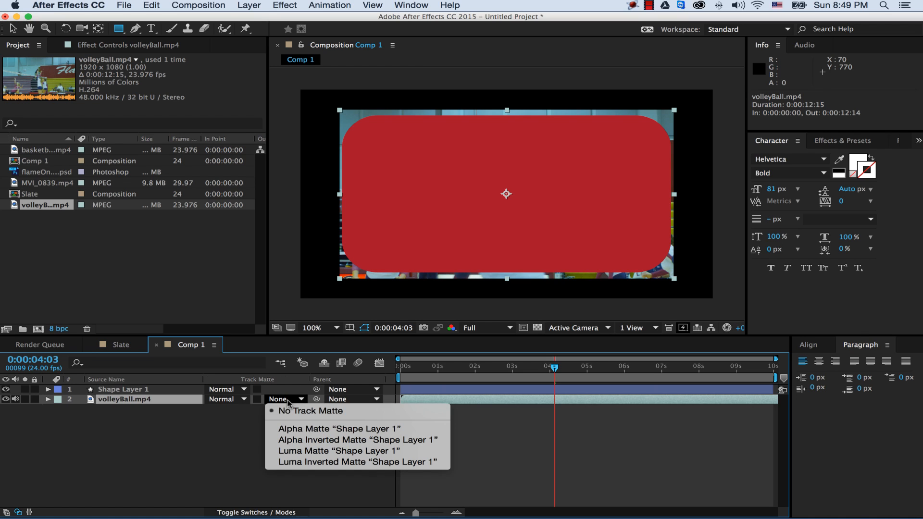
click(290, 429)
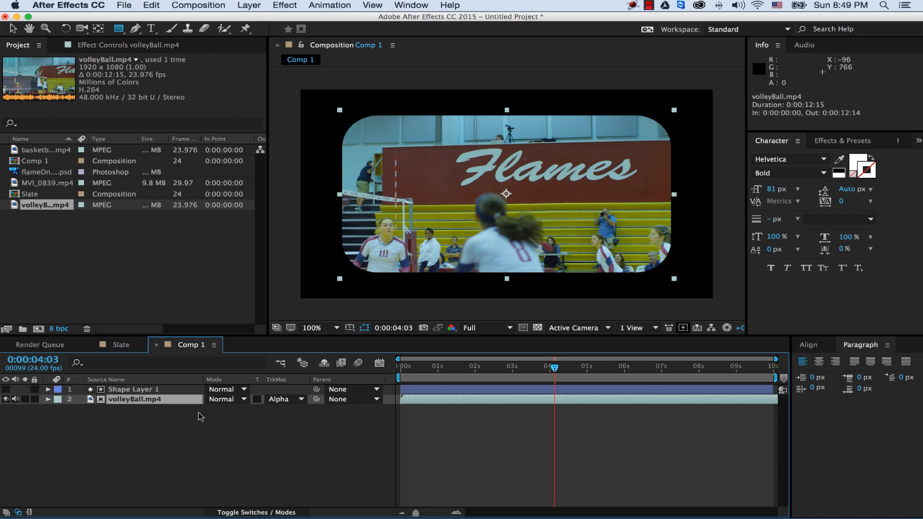
click(183, 421)
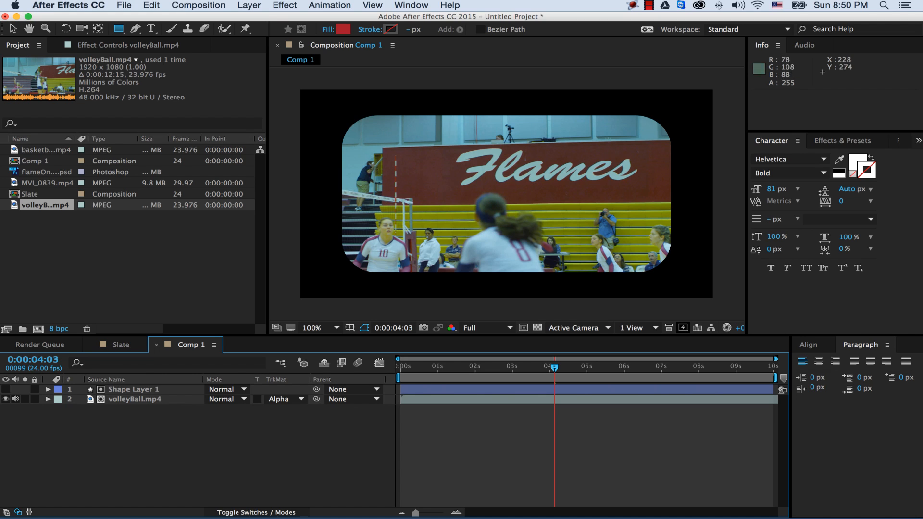
- Turn on the visibility of Shape Layer 1 to view the matte shape, and hide it again
click(132, 390)
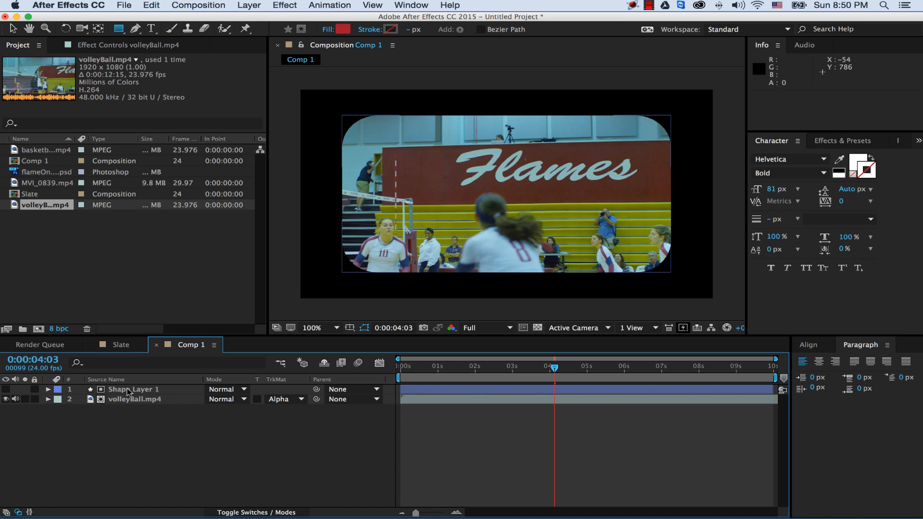
click(122, 392)
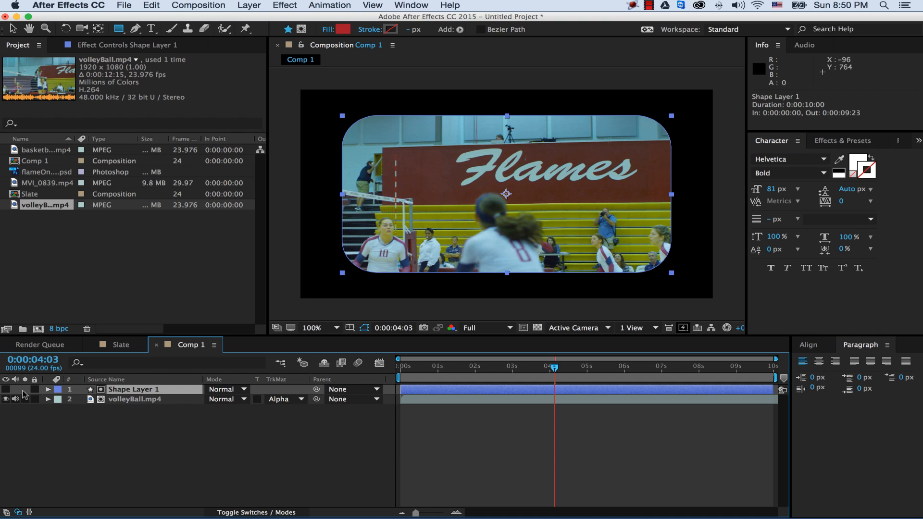
click(150, 393)
click(5, 390)
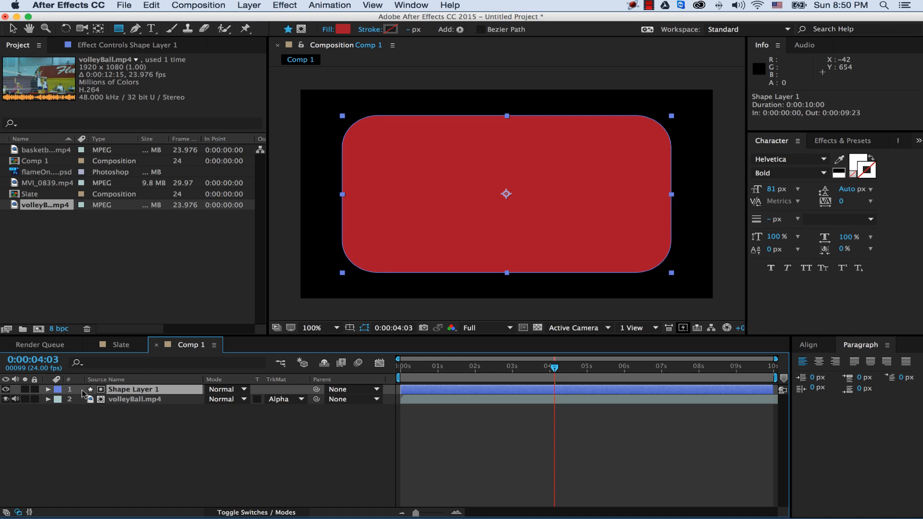
click(5, 390)
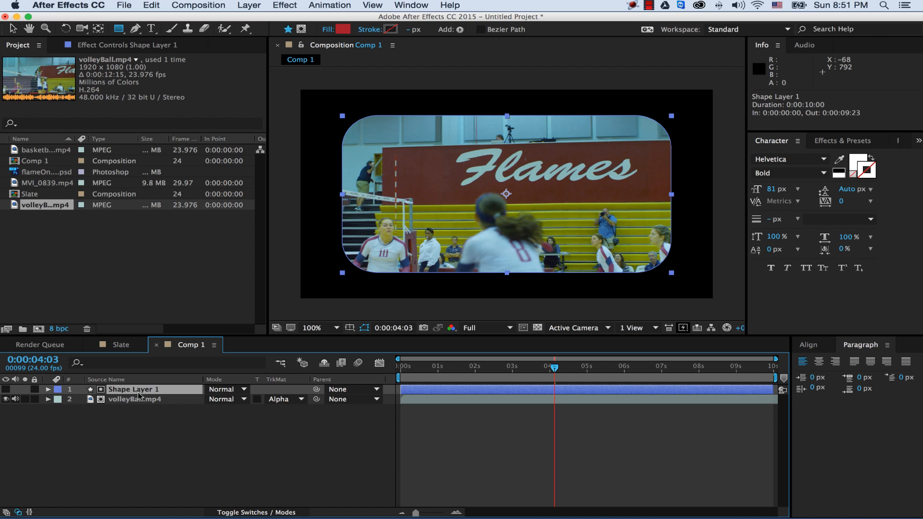
- Duplicate Shape Layer 1 above the matte and make the copy visible
key(super+d)
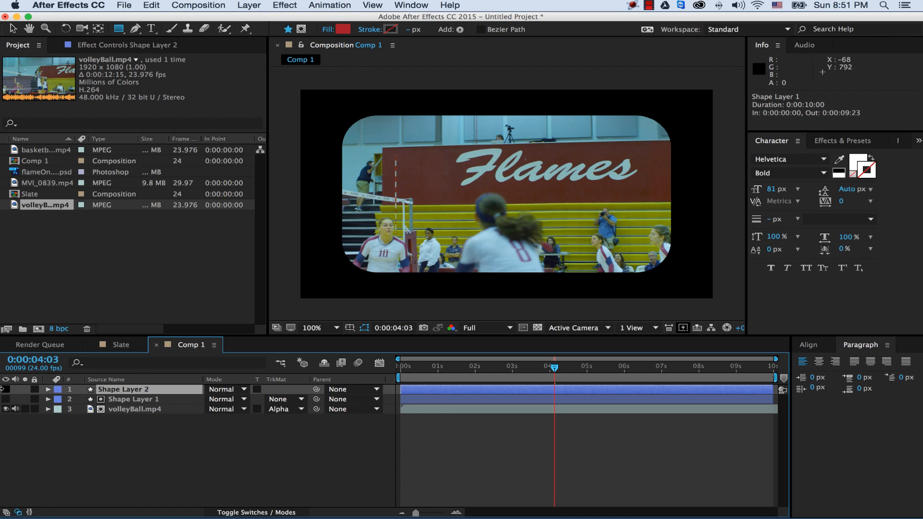
click(5, 390)
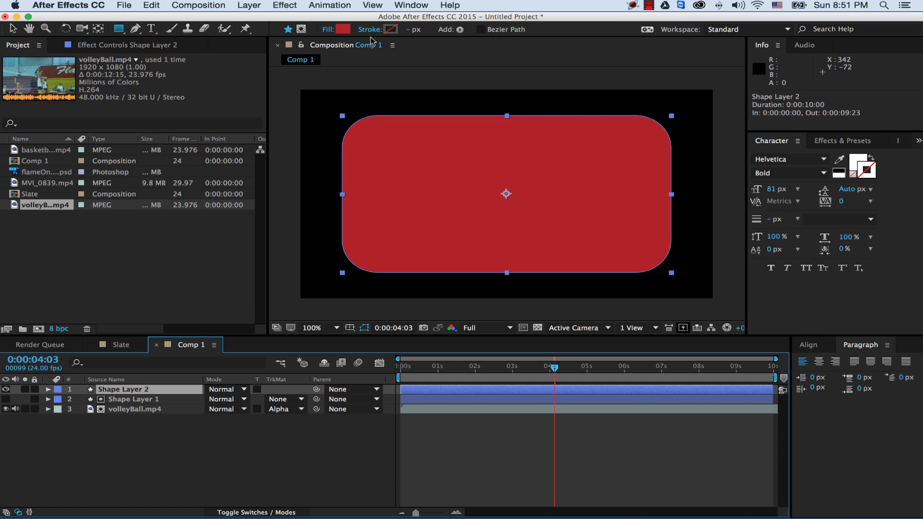
- Set the fill of the duplicated rounded rectangle, Shape Layer 2, to None and keep the layer selected
click(329, 30)
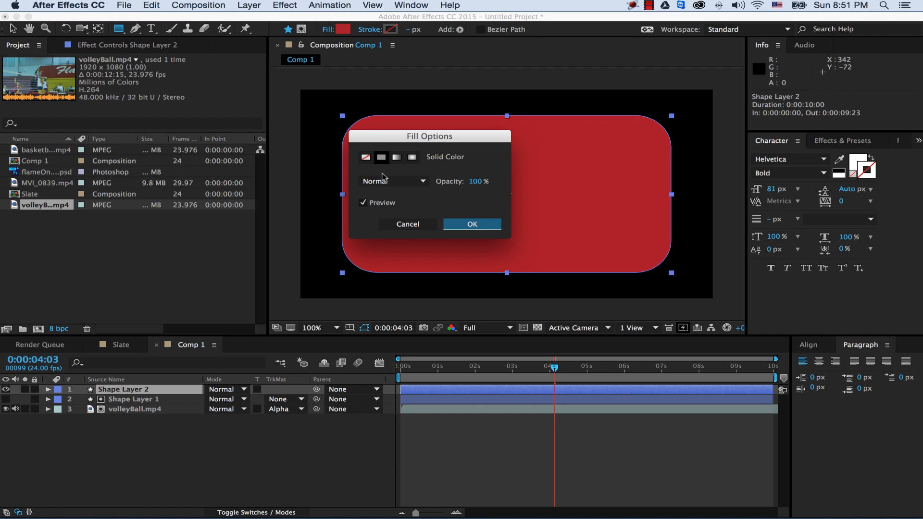
click(366, 159)
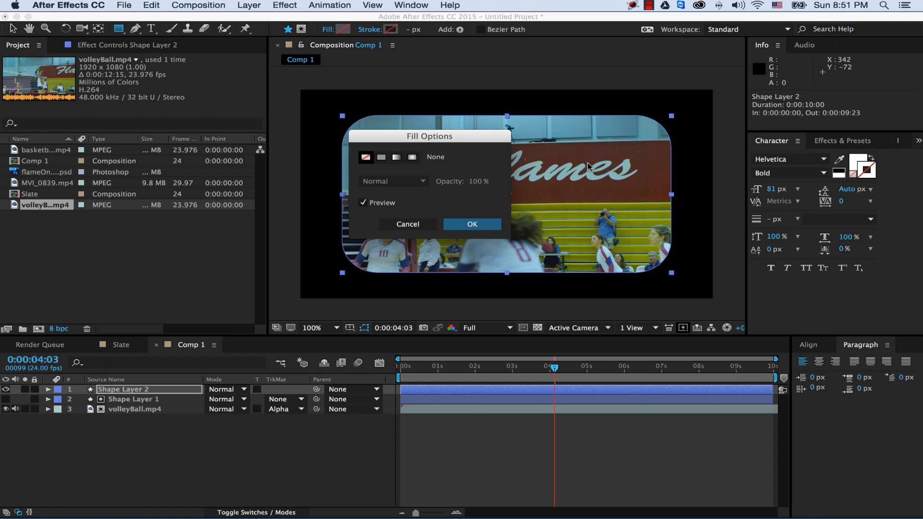
click(471, 225)
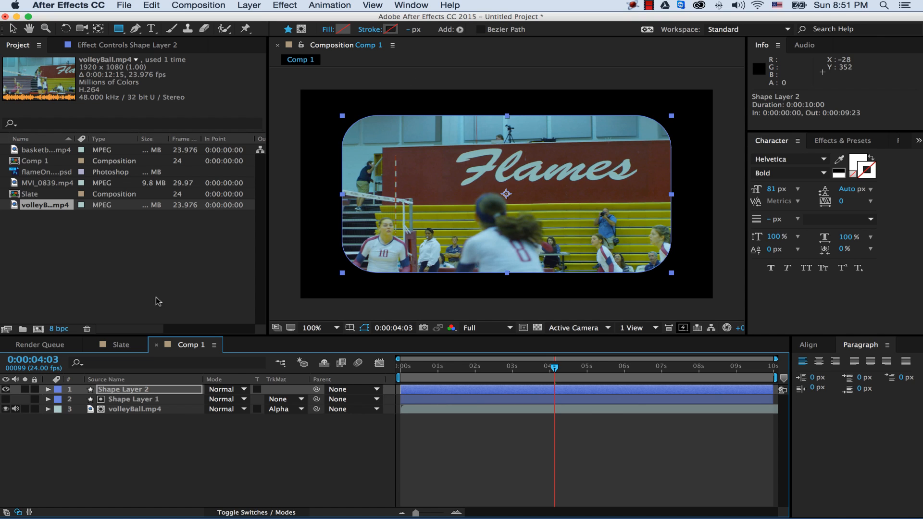
click(127, 391)
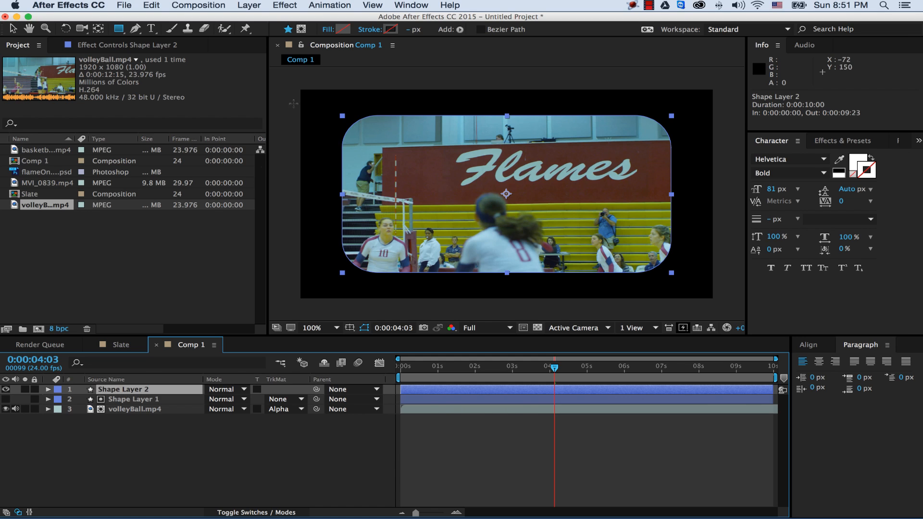
- Give Shape Layer 2 a solid-colour stroke in white (FFFFFF) and deselect the layer
click(376, 30)
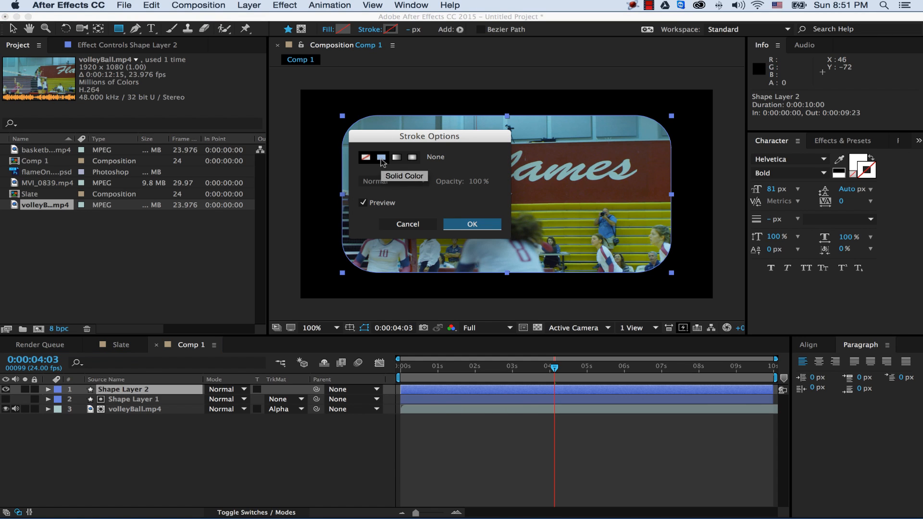
click(381, 158)
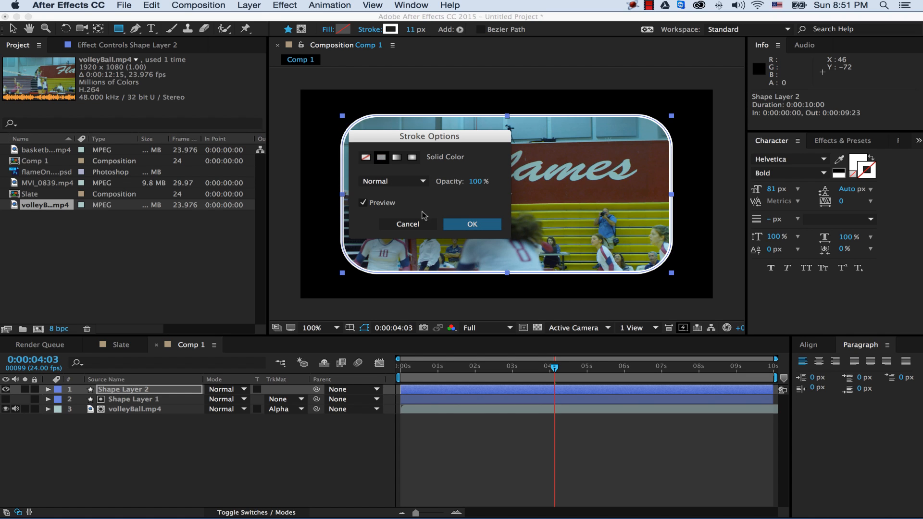
click(469, 224)
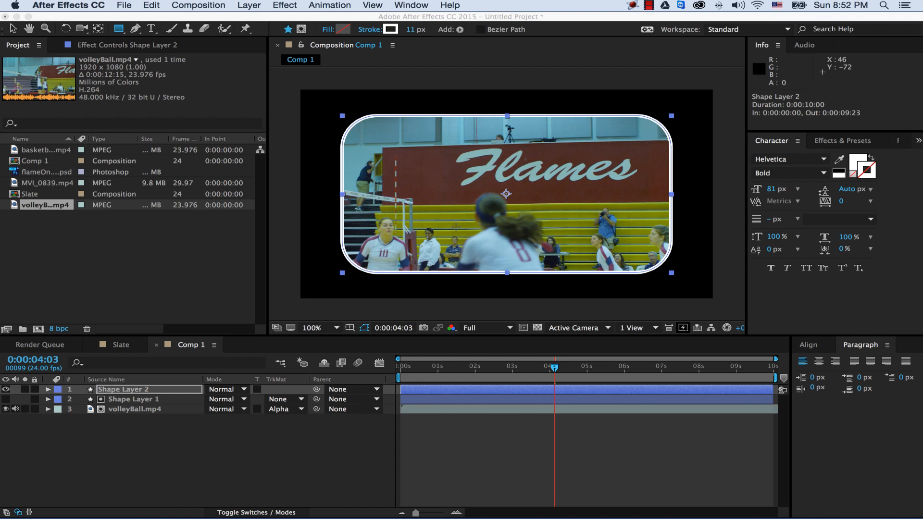
click(389, 31)
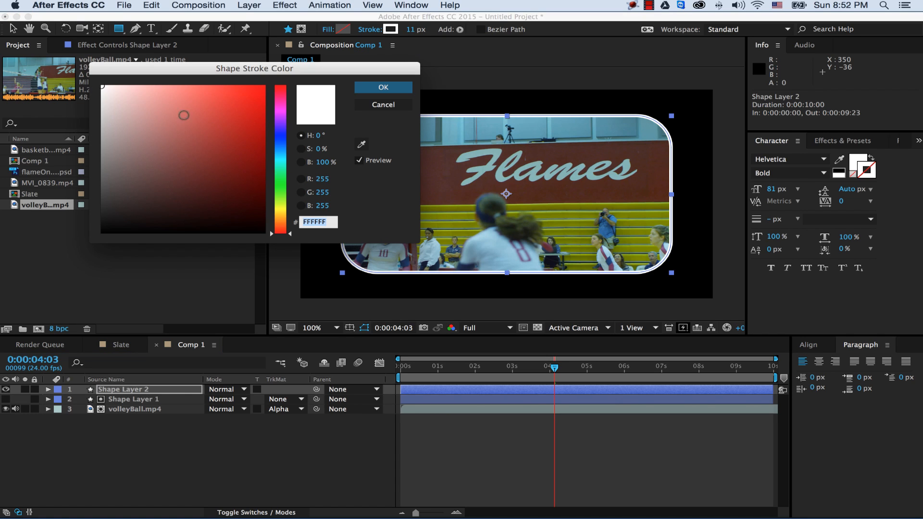
drag(110, 97, 94, 75)
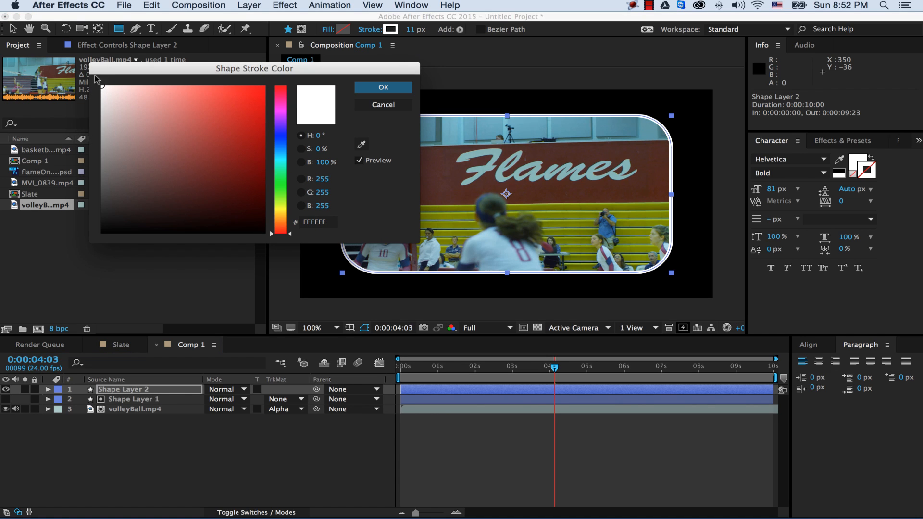
click(383, 89)
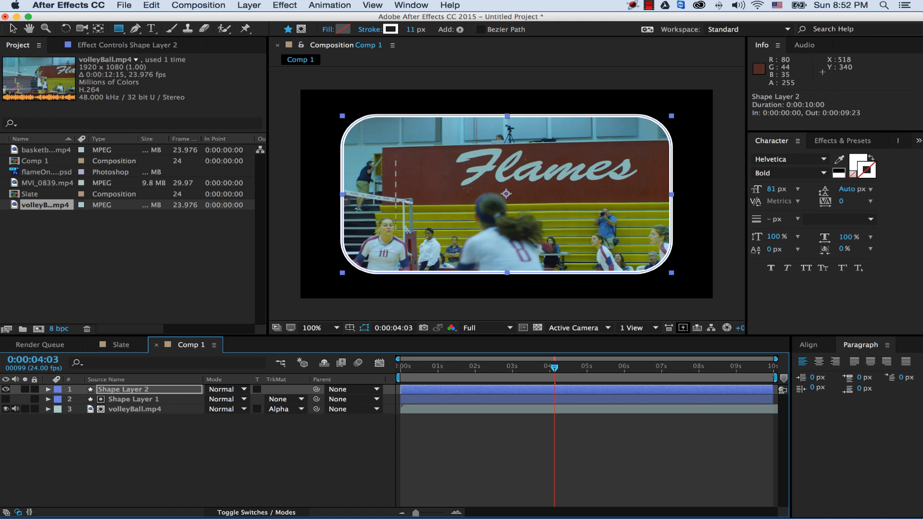
click(164, 435)
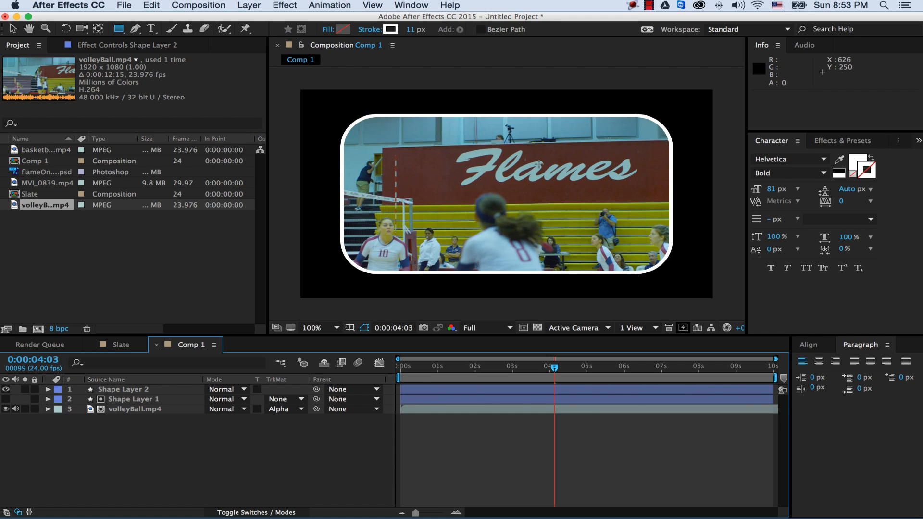
click(324, 363)
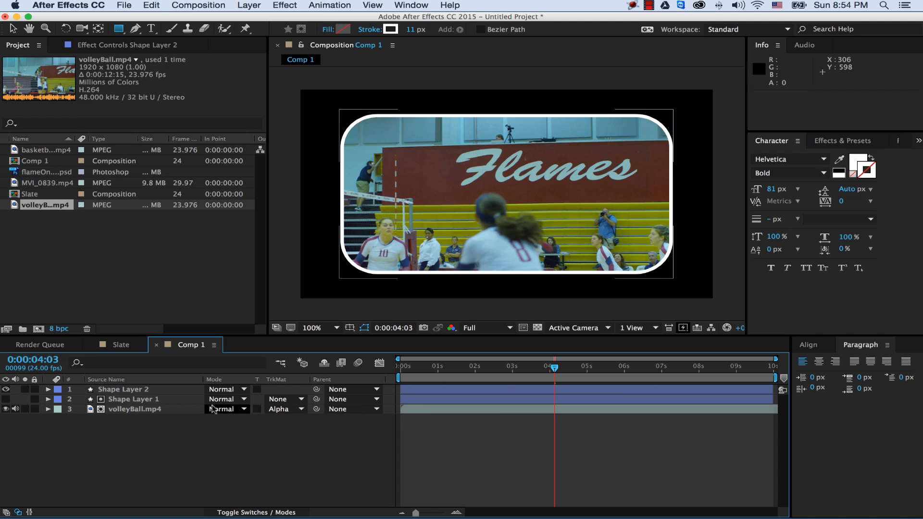
- Try shifting the position of the volleyBall.mp4 layer on its own, undo the change and collapse the layer
click(147, 409)
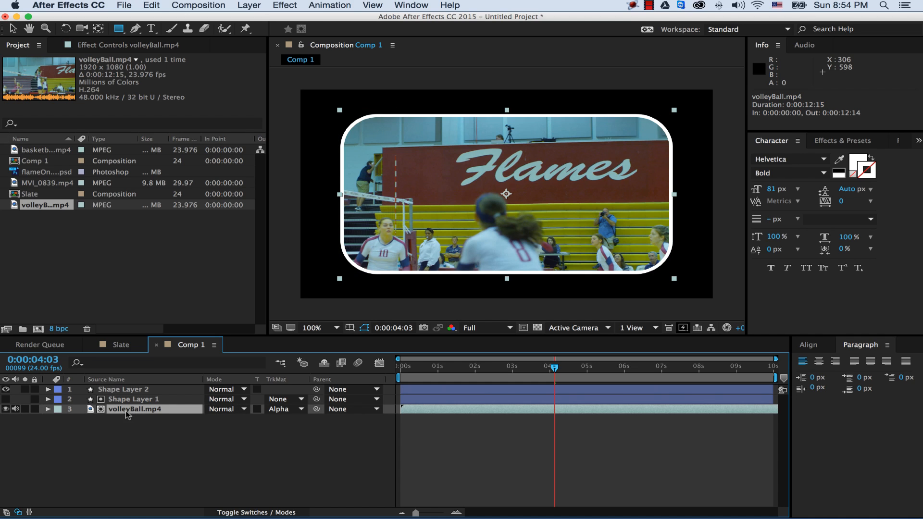
key(p)
mouse_move(241, 422)
mouse_down()
mouse_move(381, 421)
mouse_move(257, 422)
mouse_up()
key(super+z)
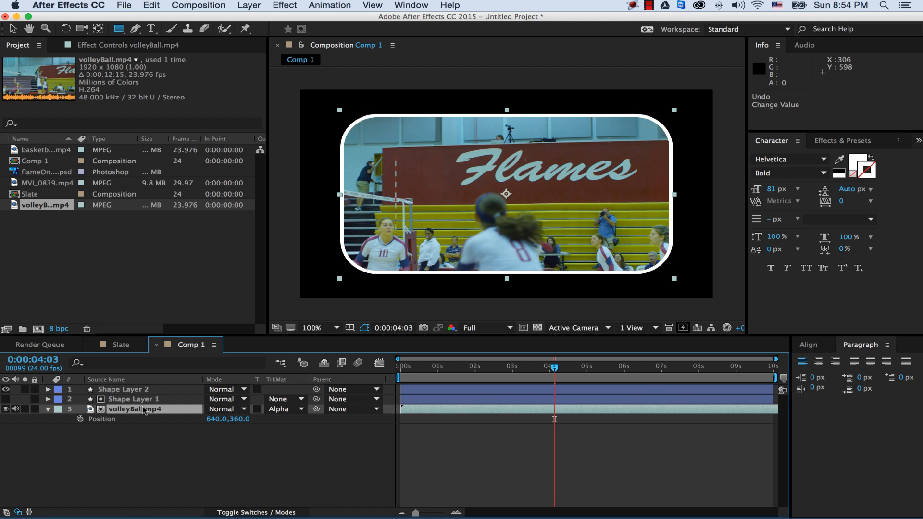
click(49, 409)
- Pre-compose Shape Layer 2, Shape Layer 1 and volleyBall.mp4 as "Volleyball Precomp", moving all attributes into the new composition
drag(143, 425, 142, 390)
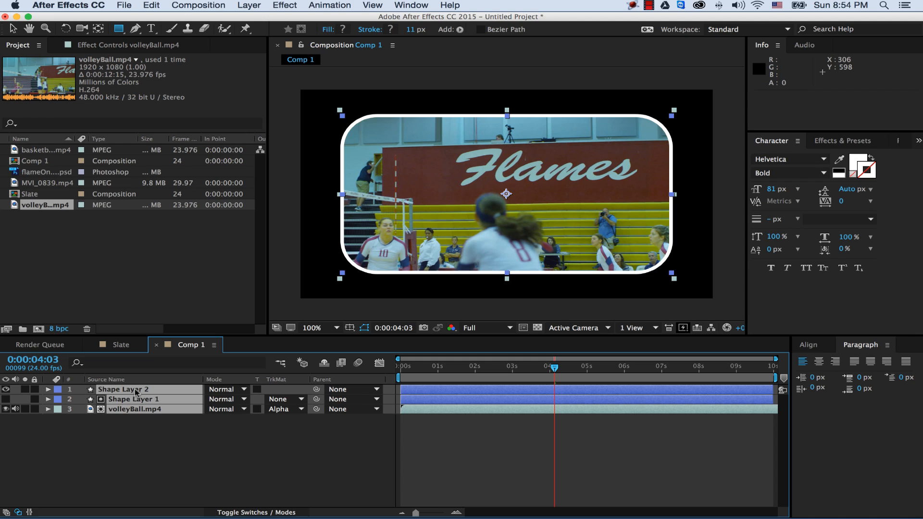
right_click(136, 392)
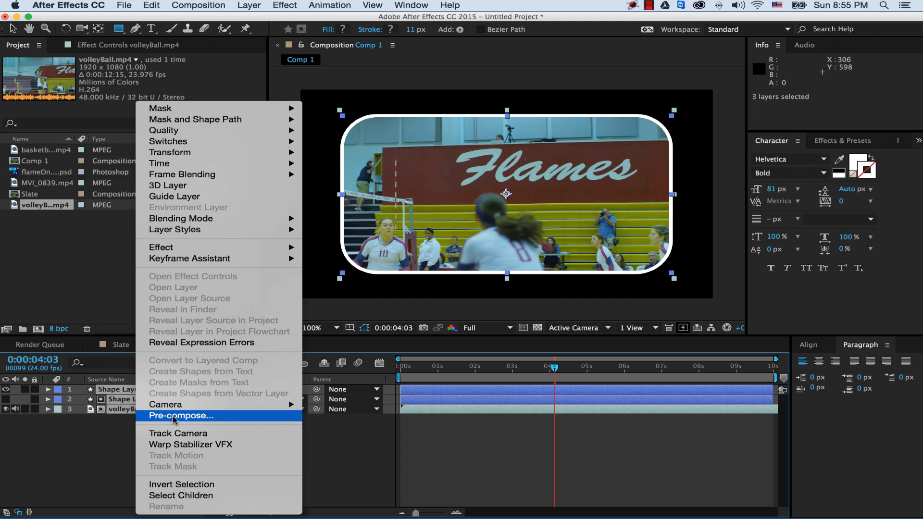
click(192, 416)
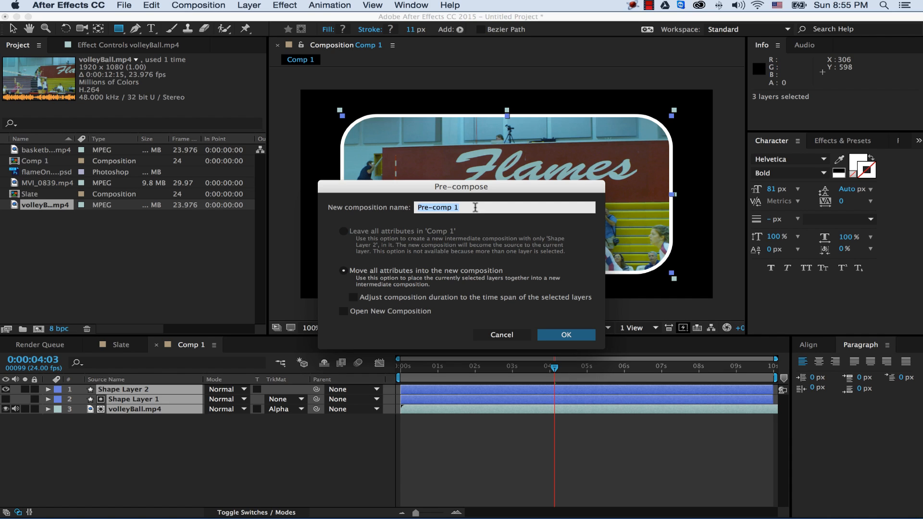
text(Volleyball Precomp)
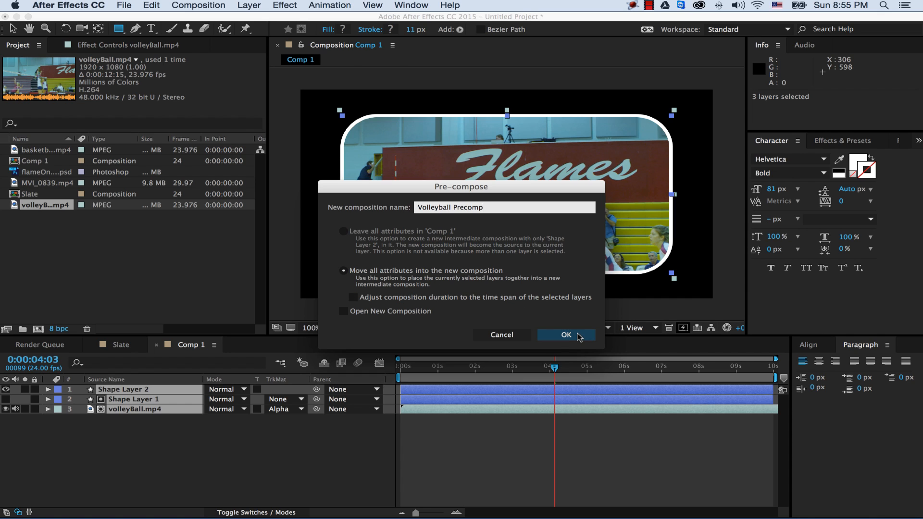
click(579, 336)
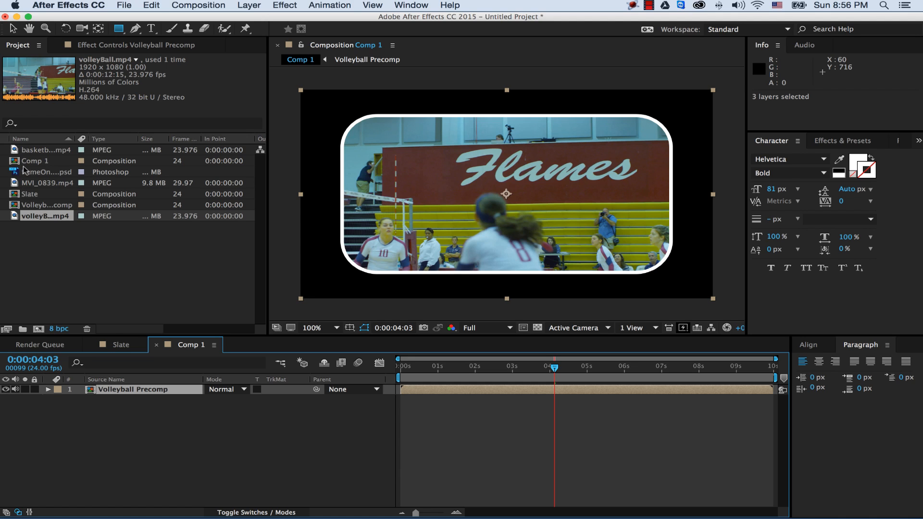
- Add the Slate composition to Comp 1 as a layer above Volleyball Precomp, and delete it again
click(16, 196)
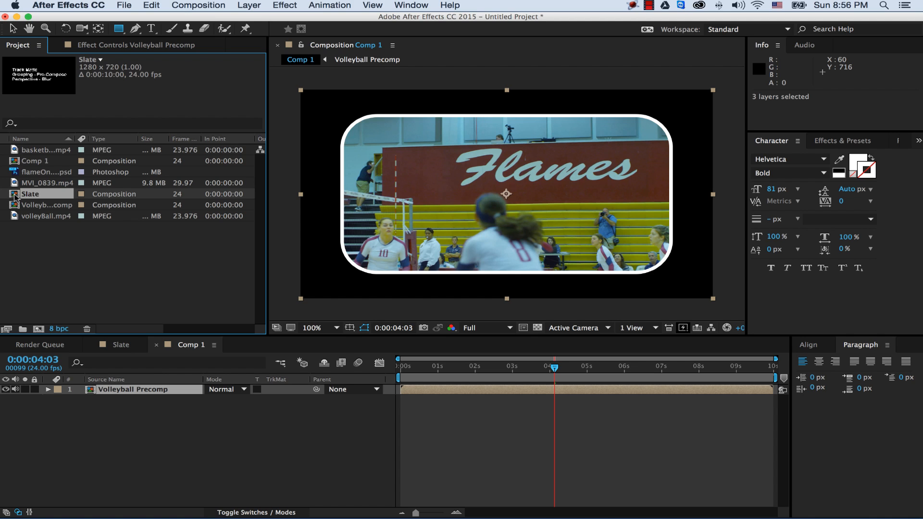
drag(15, 196, 111, 399)
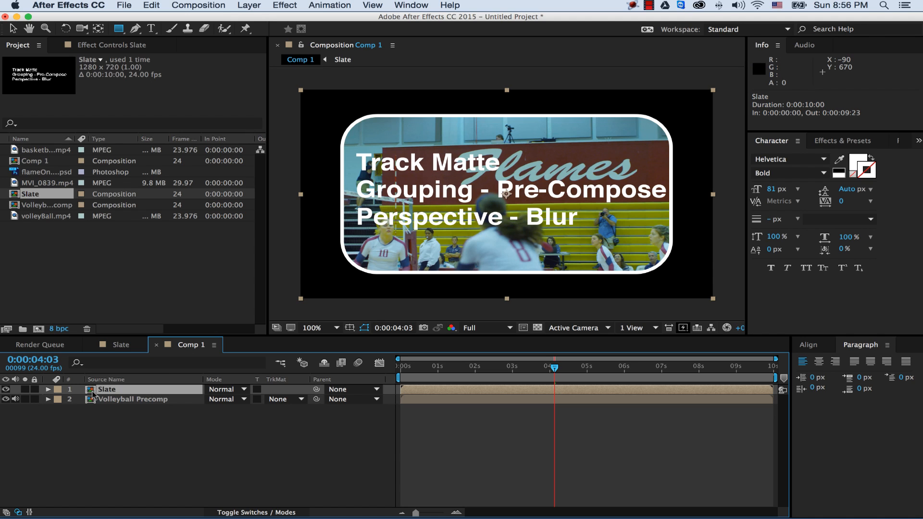
key(Delete)
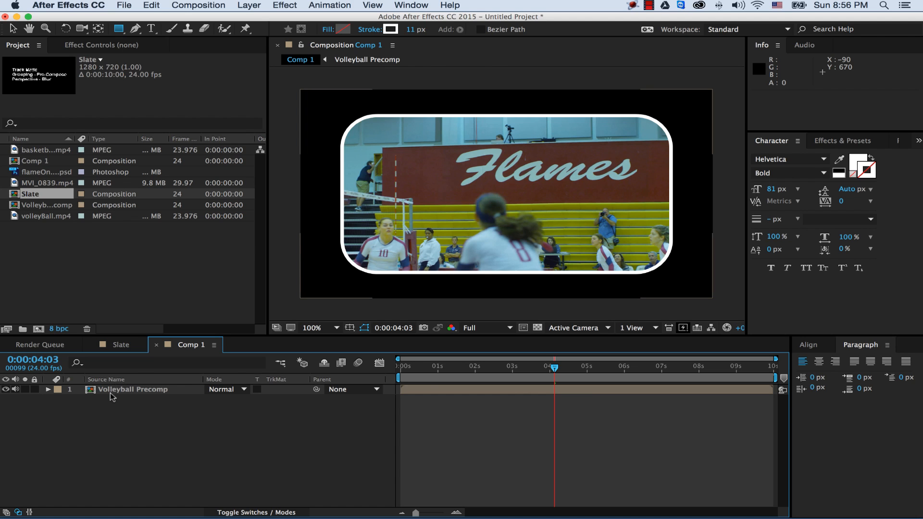
- Try changing the Volleyball Precomp layer's anchor point, position and scale, undo the changes and collapse its transform properties
click(111, 392)
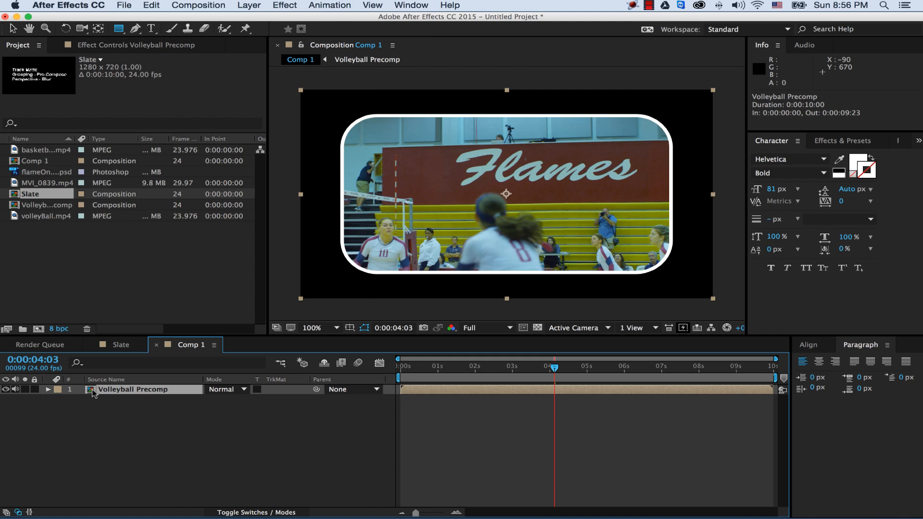
click(48, 389)
click(59, 400)
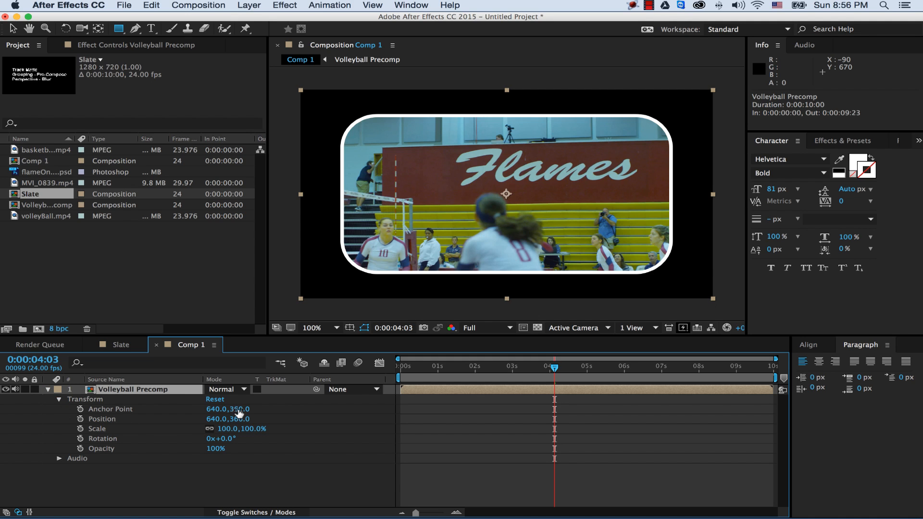
drag(239, 414, 221, 431)
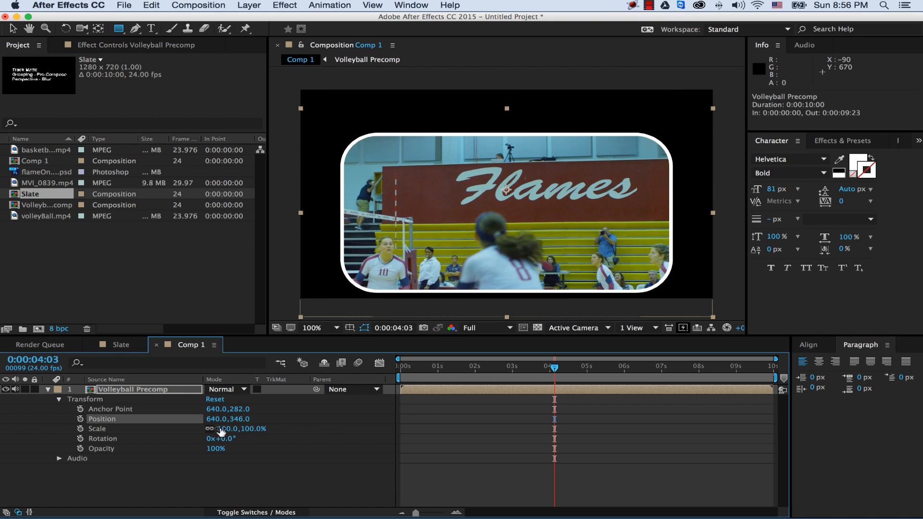
key(super+z)
key(super+z)
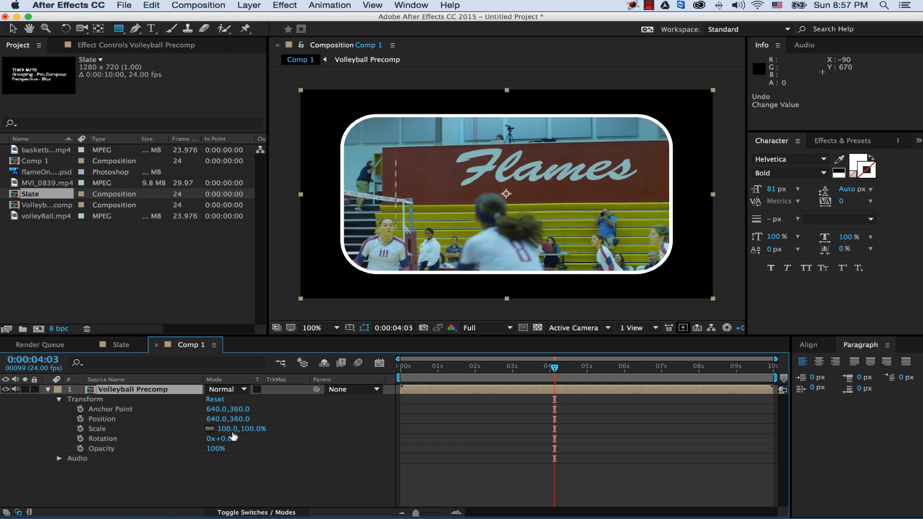
mouse_move(236, 428)
mouse_down()
mouse_move(197, 428)
mouse_move(223, 429)
mouse_up()
drag(238, 428, 248, 431)
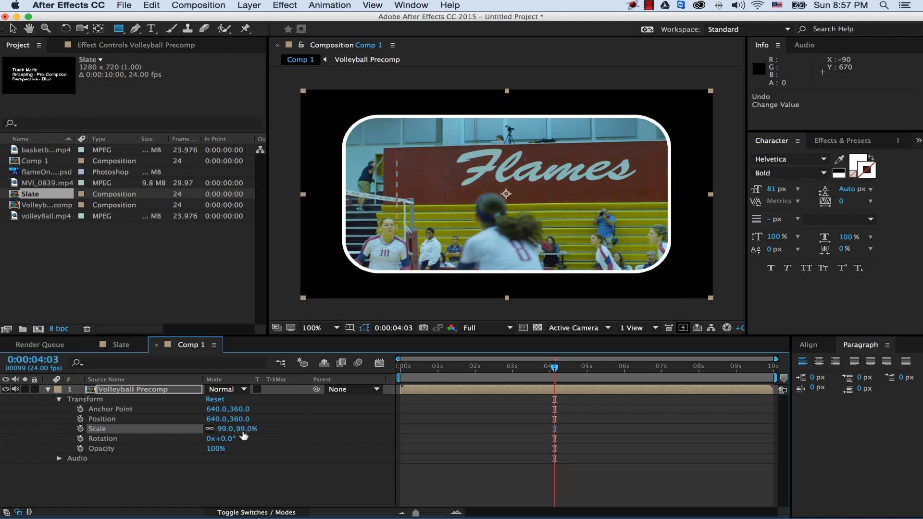
key(super+z)
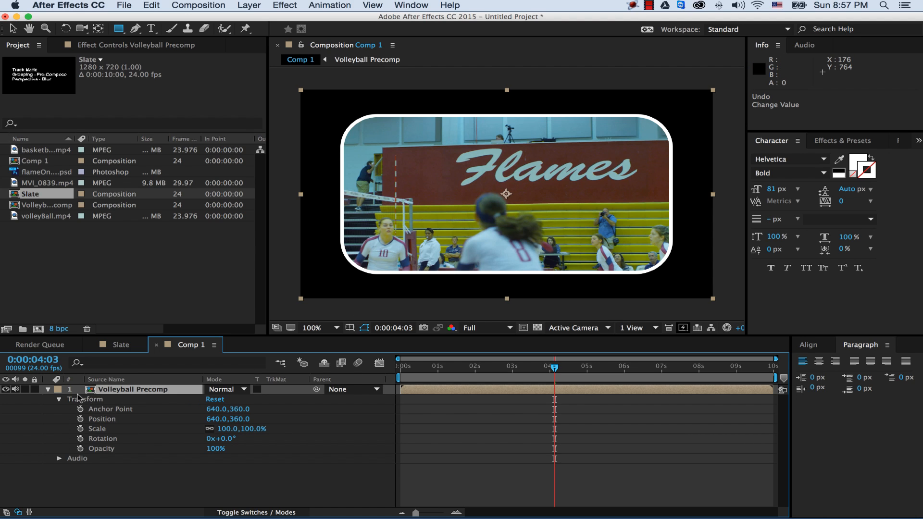
click(58, 400)
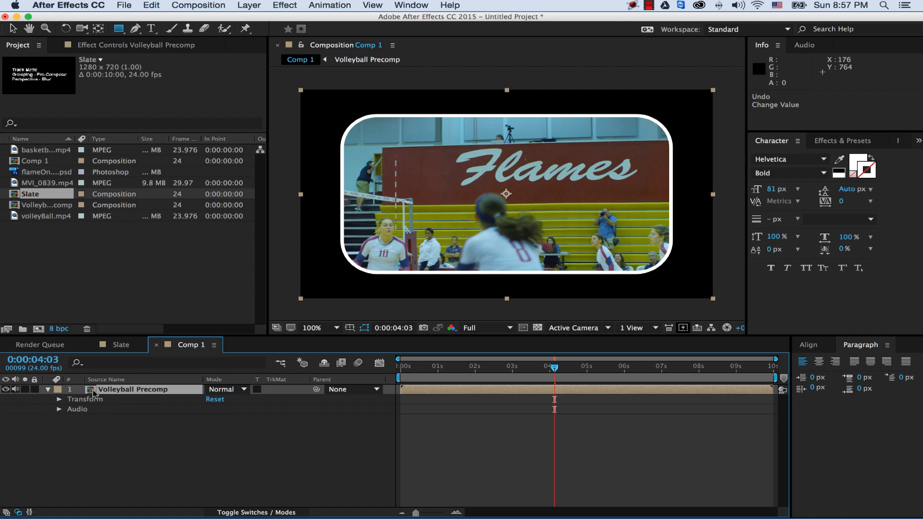
- Open the Volleyball Precomp composition in its own timeline and move the current time to 0:00:00:00
double_click(91, 393)
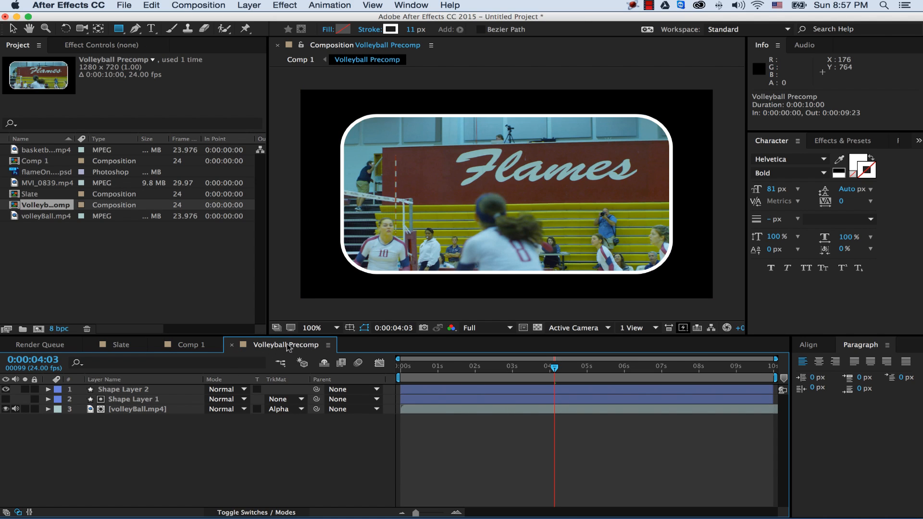
click(120, 409)
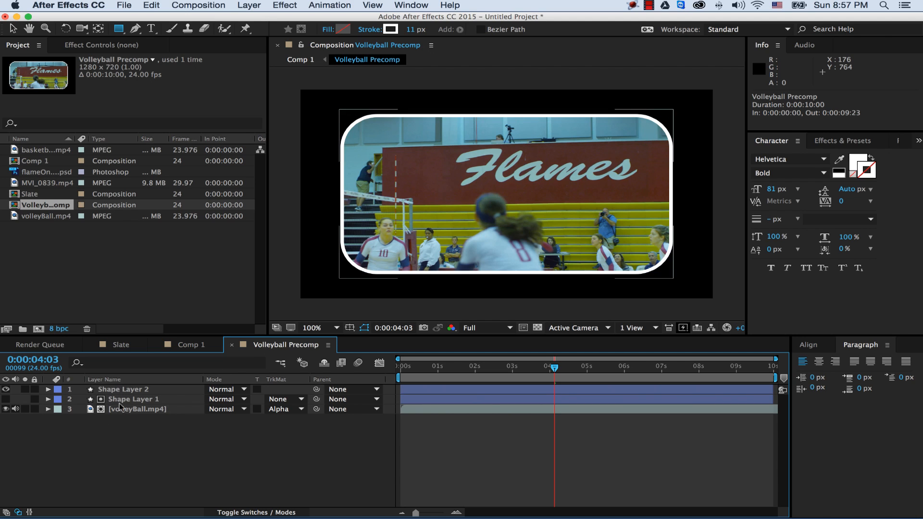
click(190, 345)
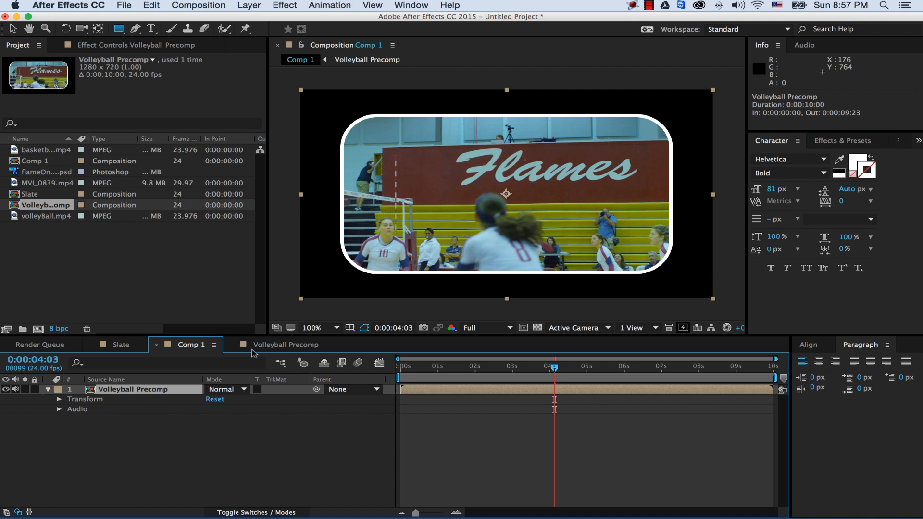
click(270, 343)
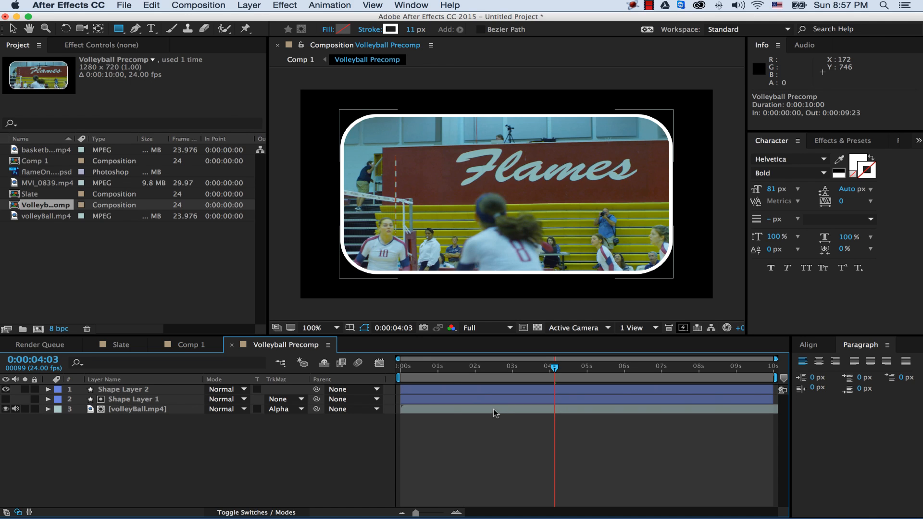
click(454, 370)
drag(439, 370, 383, 368)
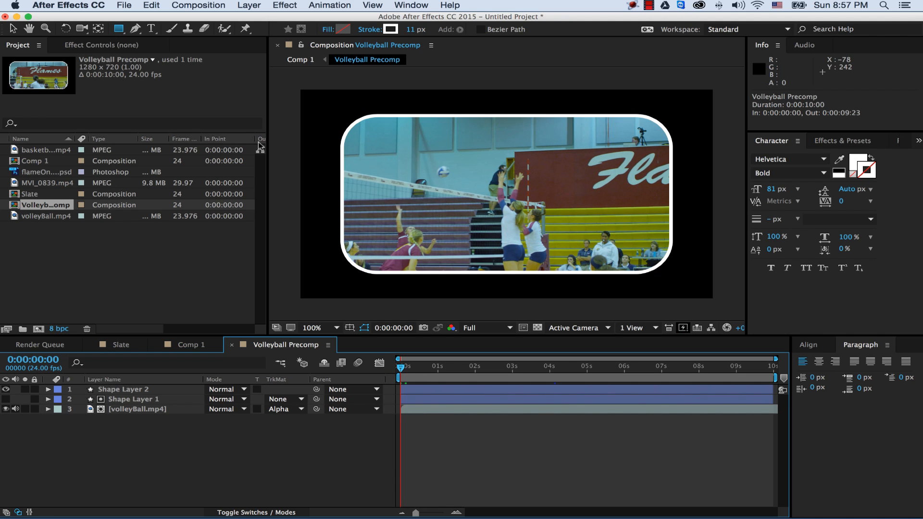
- Add a text layer reading "Volleyball" over the upper part of the footage in Volleyball Precomp
click(152, 28)
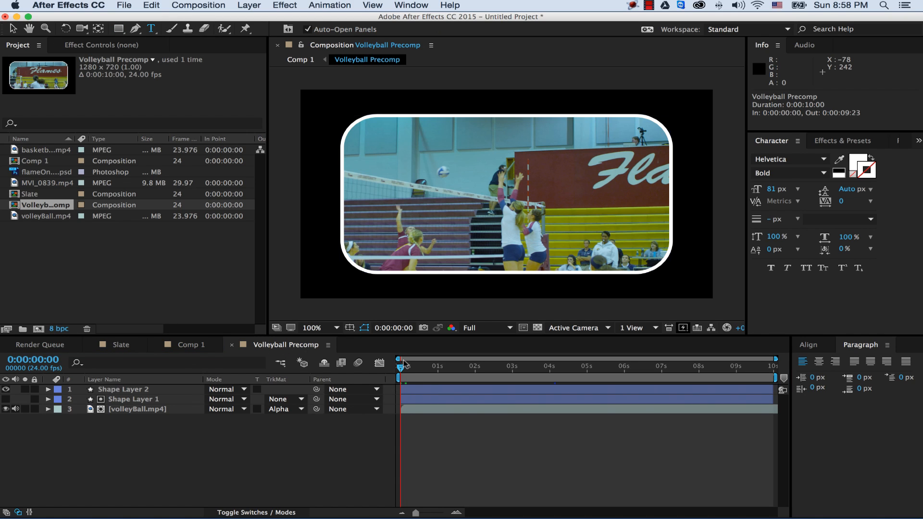
click(395, 181)
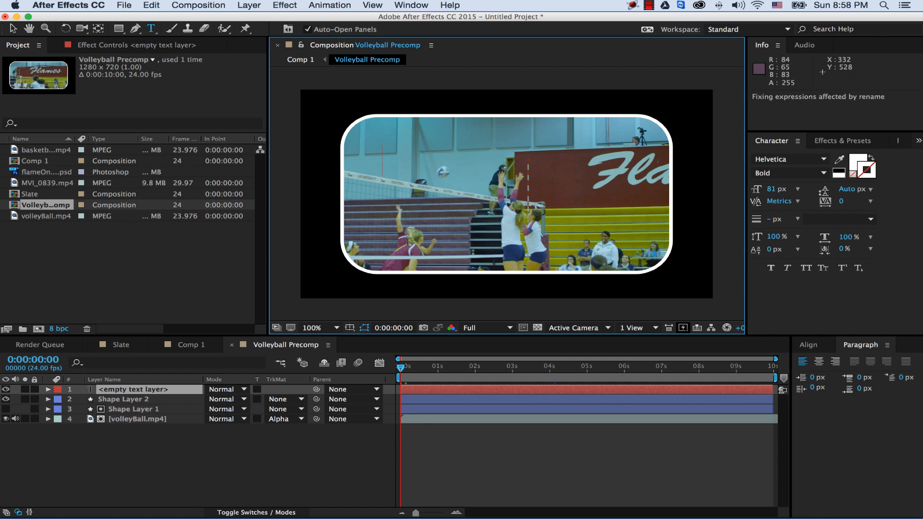
text(Vol)
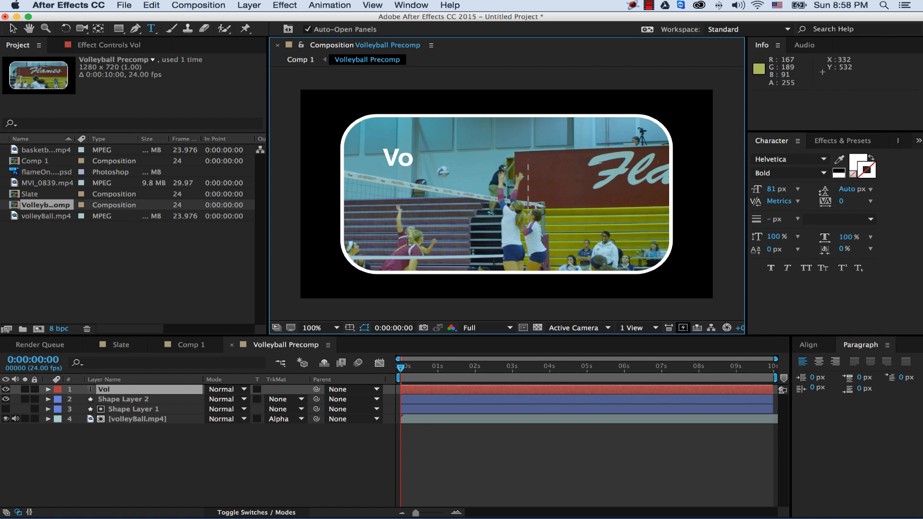
text(ley)
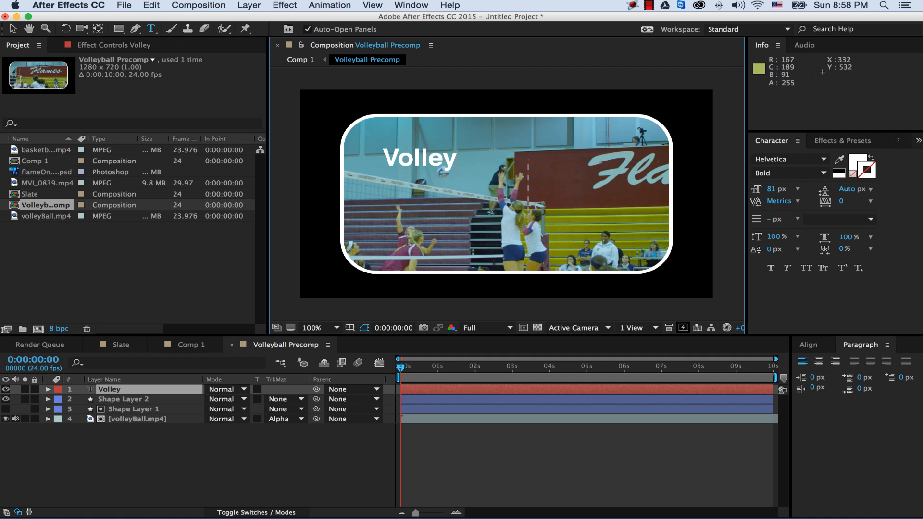
text(ball)
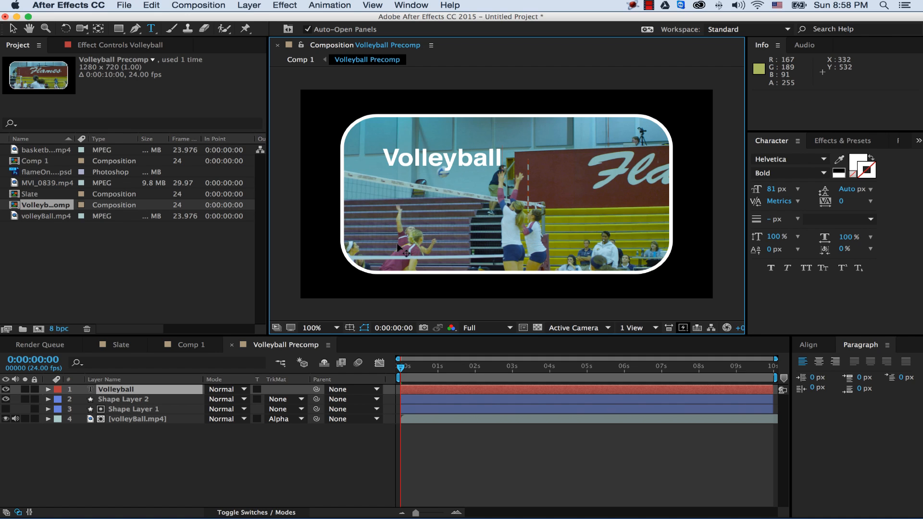
- Move the Volleyball title to the footage's lower left at position 206, 598 and set a starting Position keyframe at 0:00:00:00
click(14, 29)
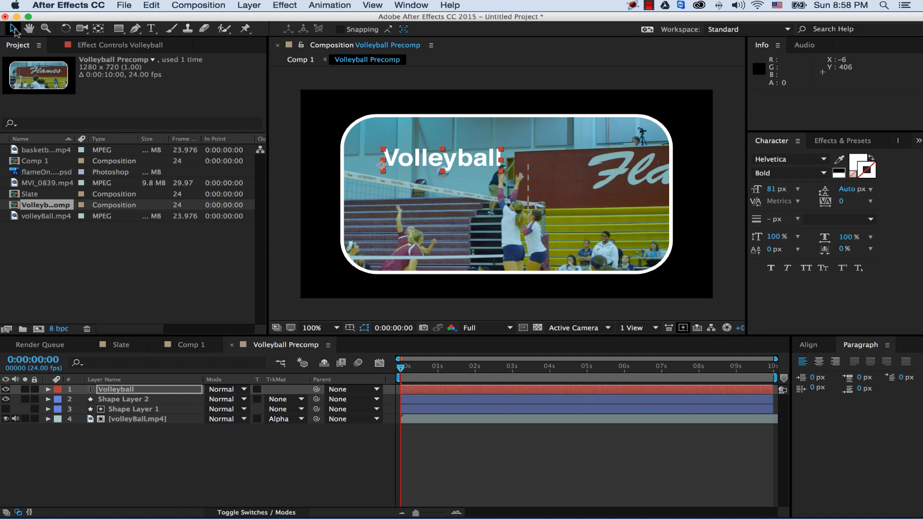
drag(478, 173, 464, 262)
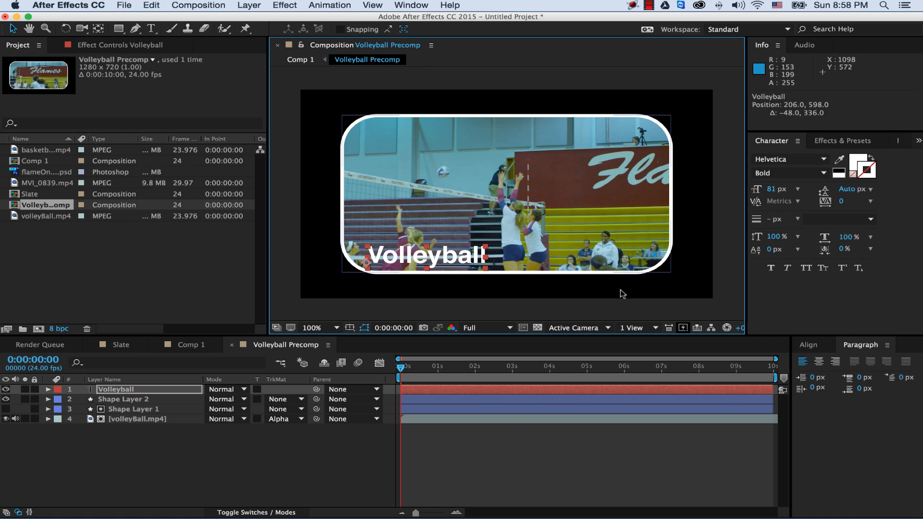
click(112, 390)
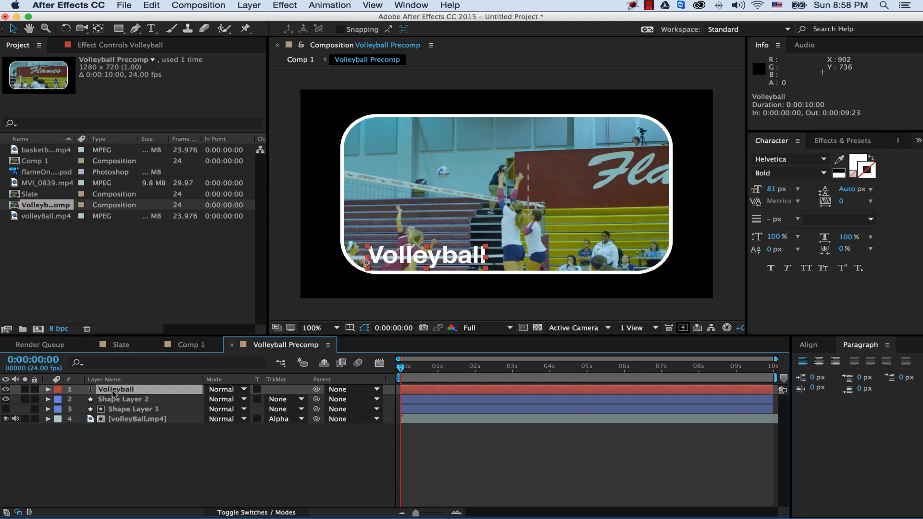
key(p)
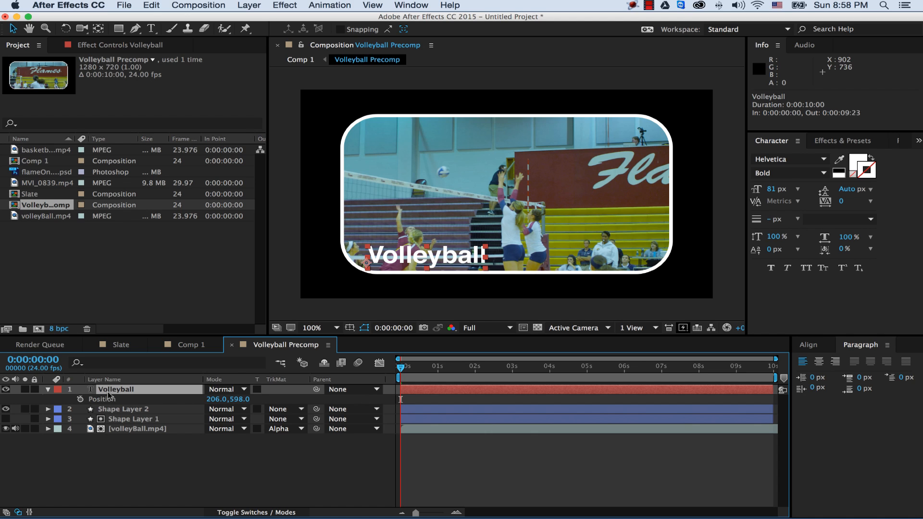
click(80, 401)
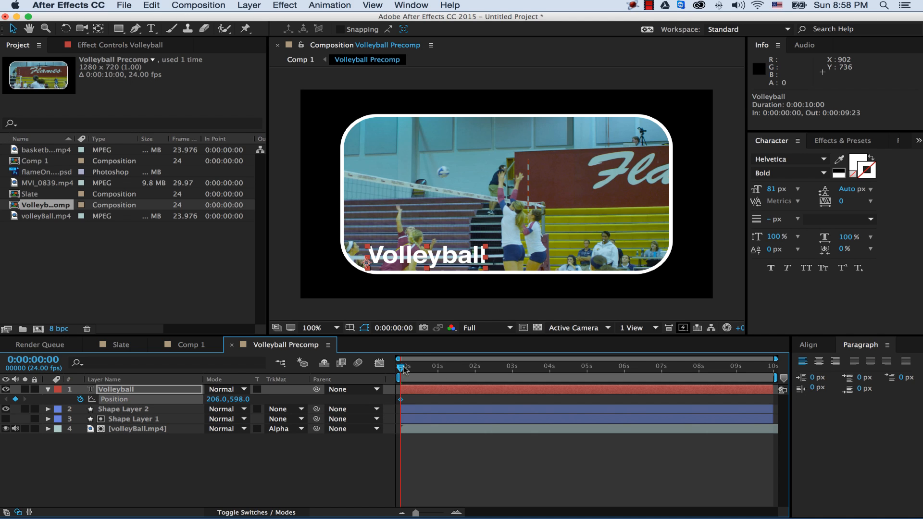
- Animate the Volleyball title to position 705, 598 at 0:00:09:23 and return the current time to 0:00:00:00
drag(404, 368, 778, 377)
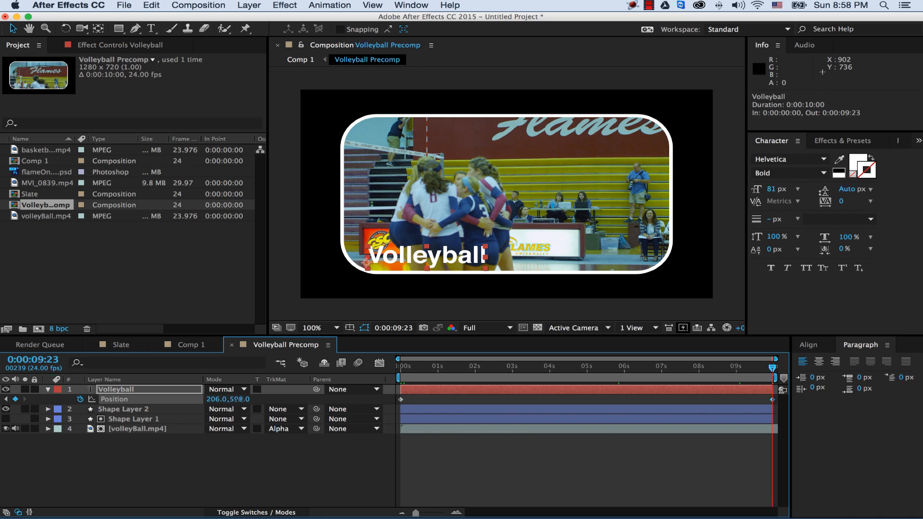
drag(238, 399, 538, 401)
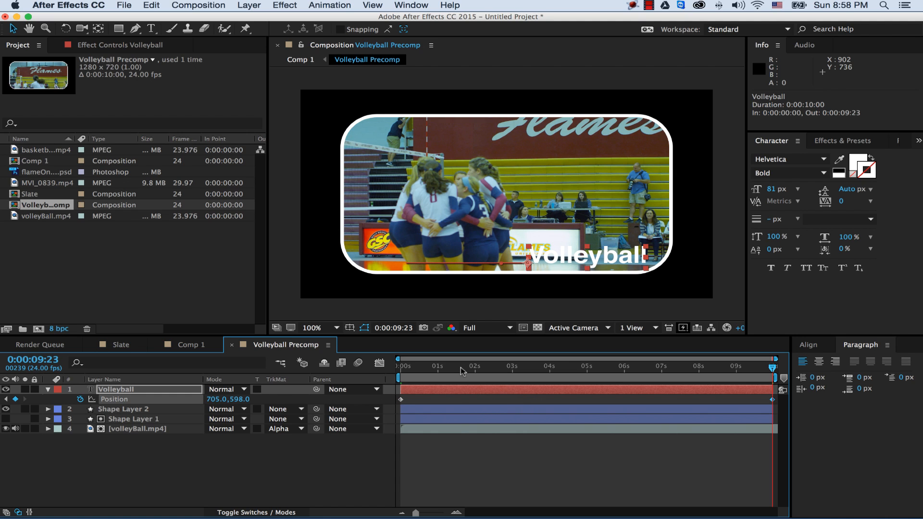
drag(459, 367, 377, 370)
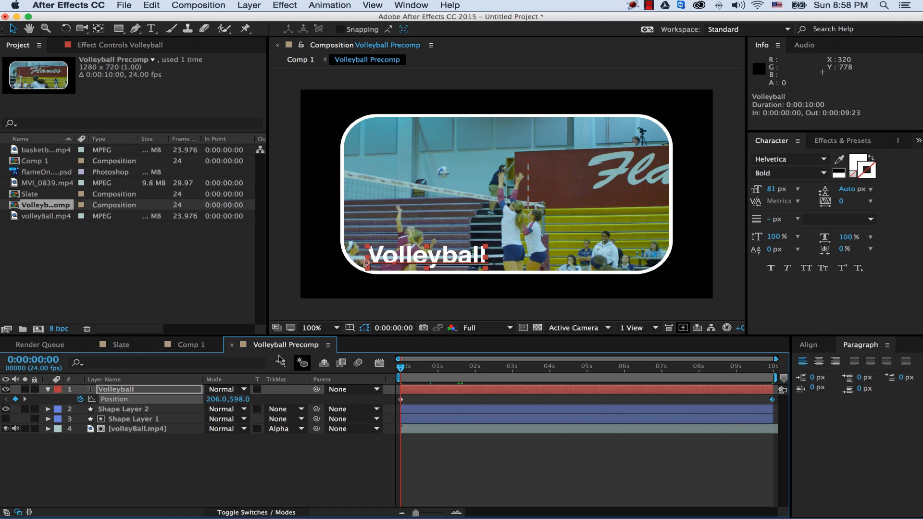
- Return to Comp 1 at 0:00:00:00 and set the Volleyball Precomp layer's position to 639, 360
click(192, 346)
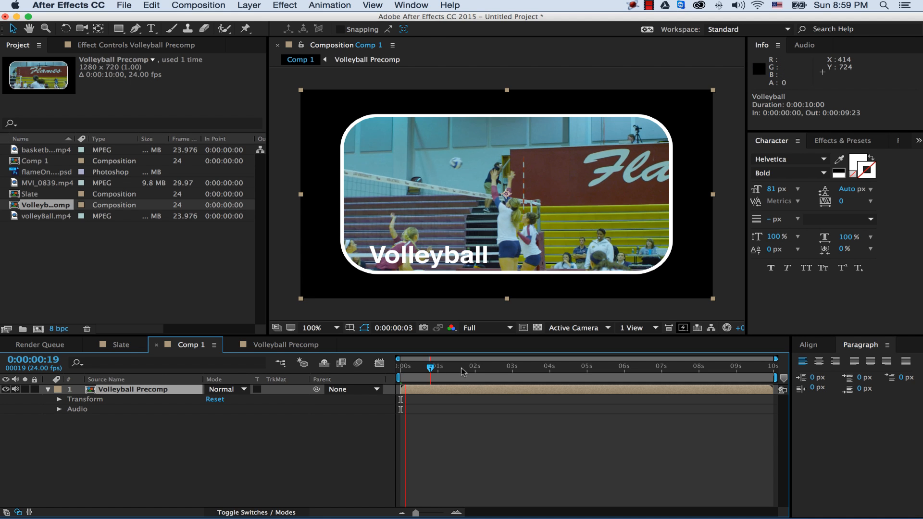
drag(406, 371, 384, 380)
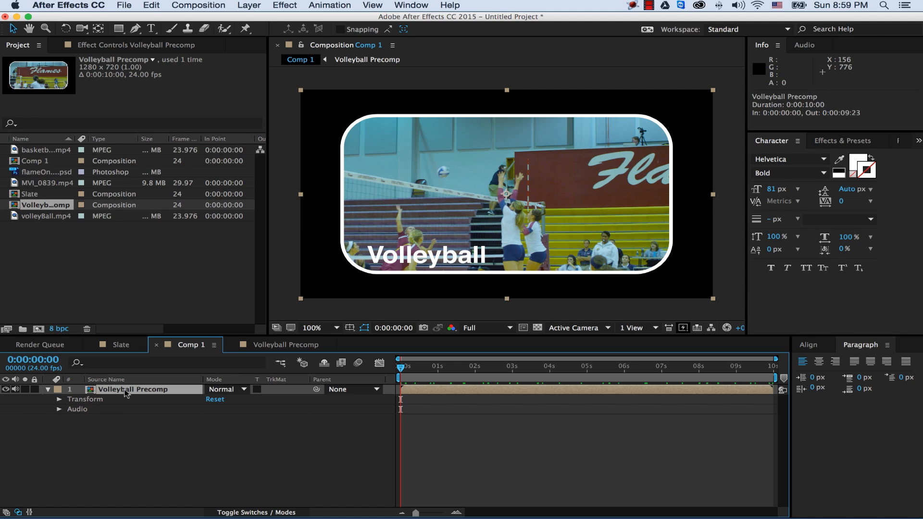
key(p)
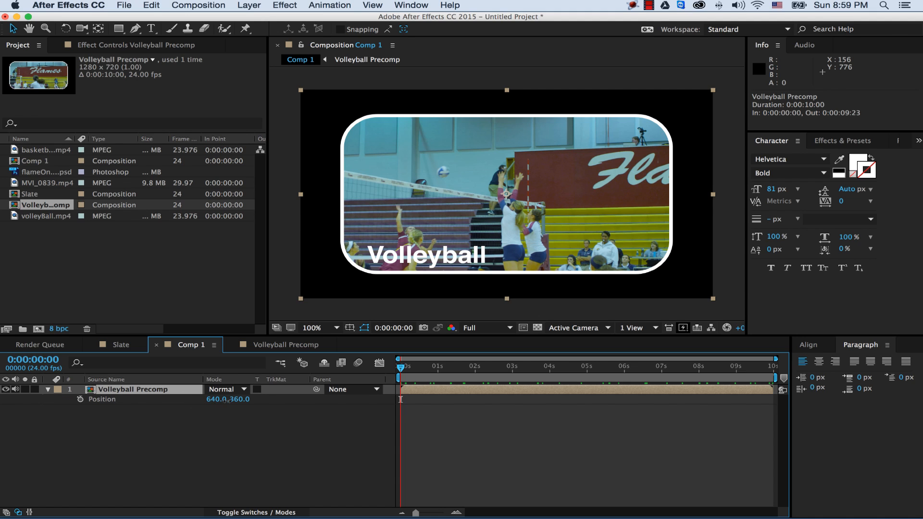
drag(210, 402, 235, 407)
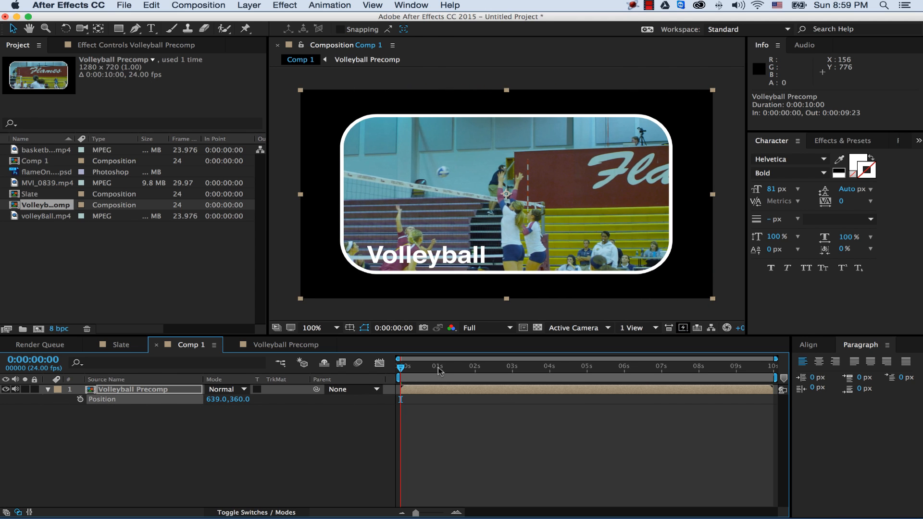
- Scrub through Comp 1 to review the animated title inside the precomp, and collapse the Volleyball Precomp layer's properties
drag(474, 368, 652, 374)
drag(531, 376, 399, 375)
click(48, 390)
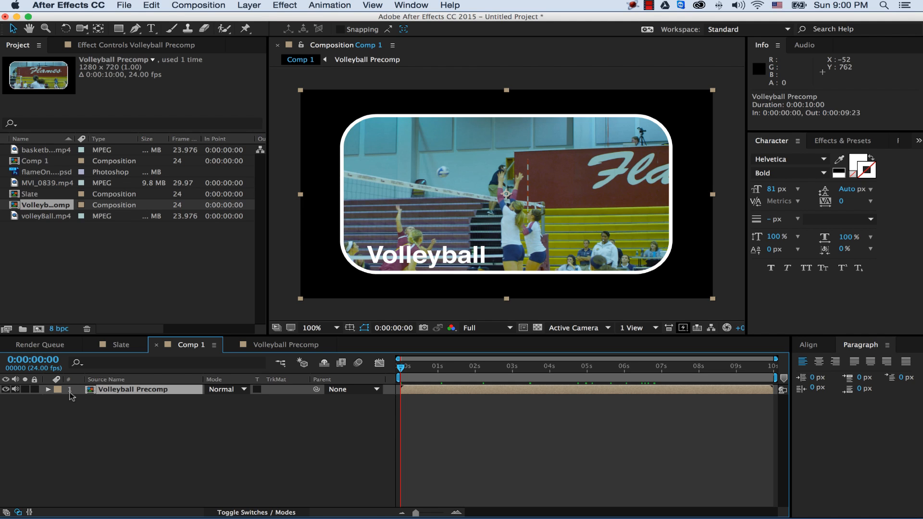
- Hide the Volleyball Precomp layer and add flameOnRedMetalBG.psd beneath it in Comp 1
click(6, 390)
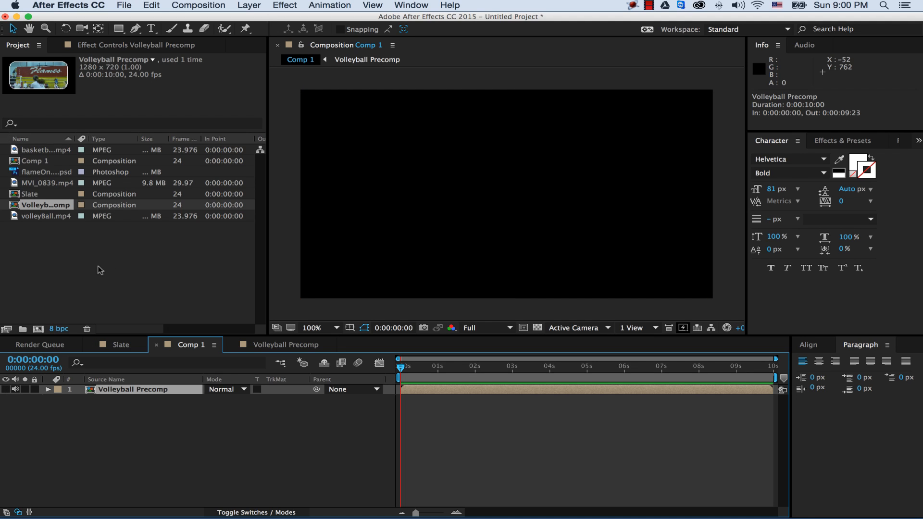
click(19, 174)
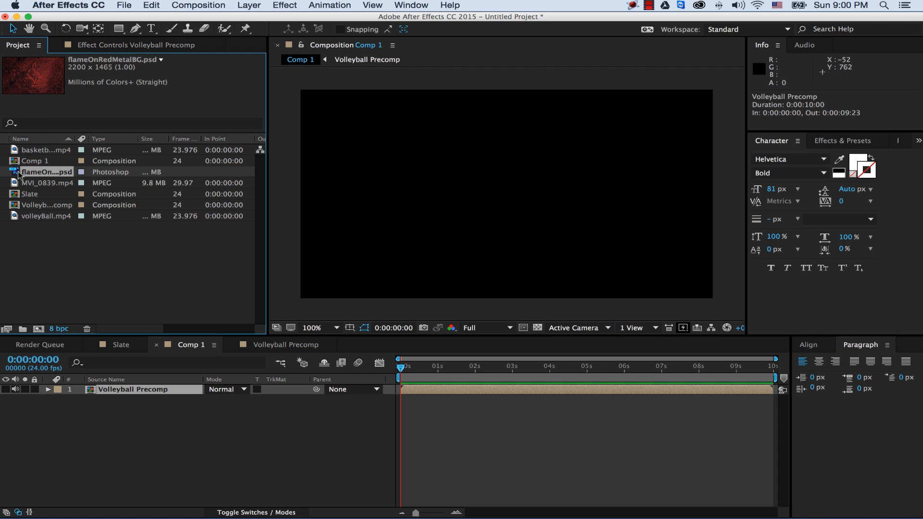
drag(18, 174, 141, 430)
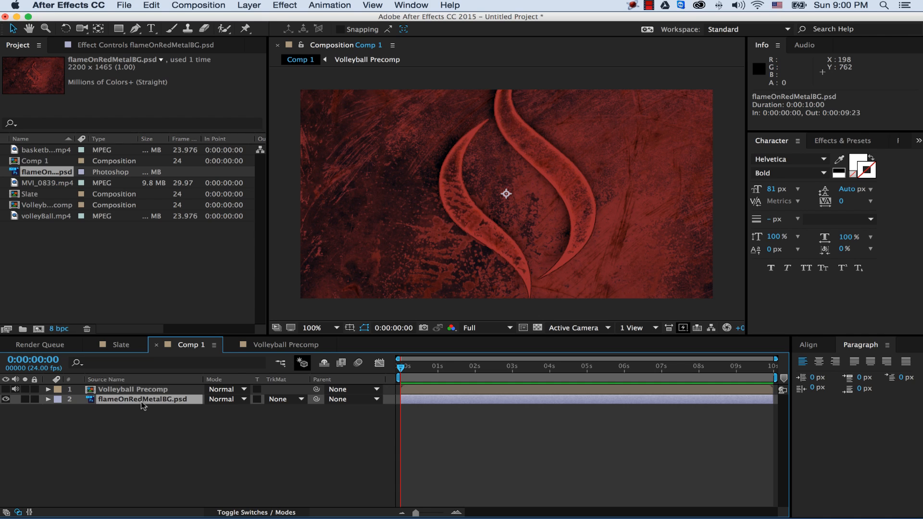
- Scale the flameOnRedMetalBG.psd background layer to 59%
key(s)
drag(244, 409, 224, 411)
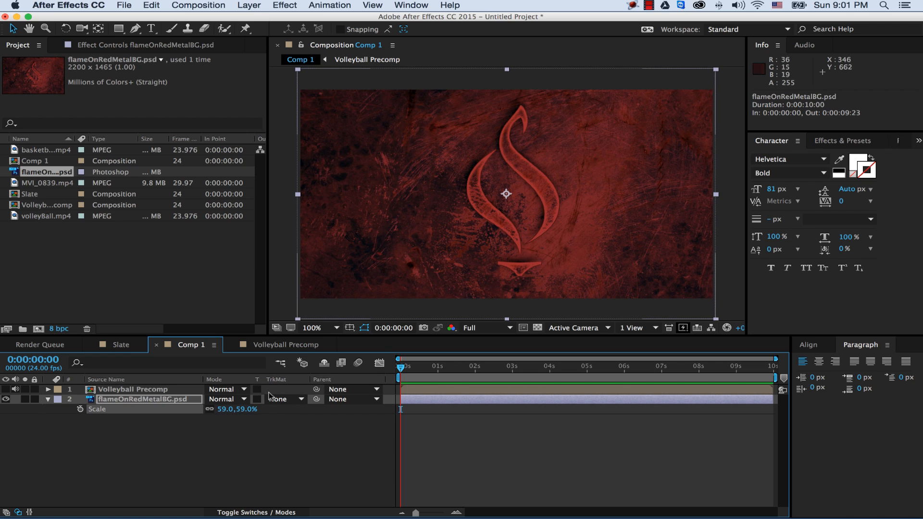
click(324, 363)
click(171, 400)
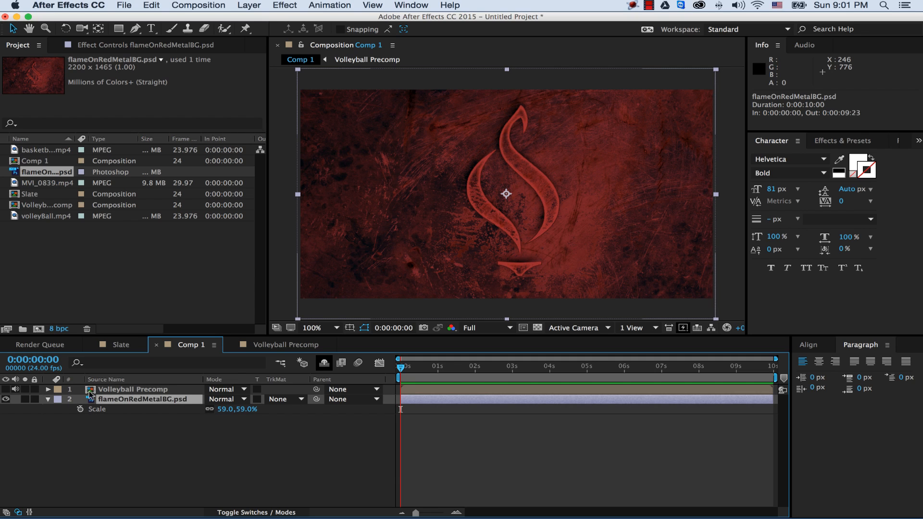
- Show the Volleyball Precomp layer again and shift it right to position 1113, 360
click(5, 389)
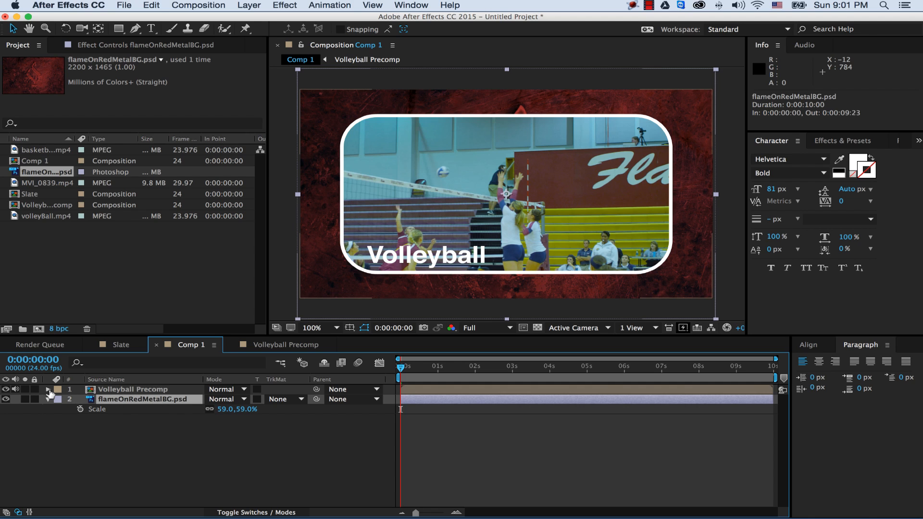
click(136, 389)
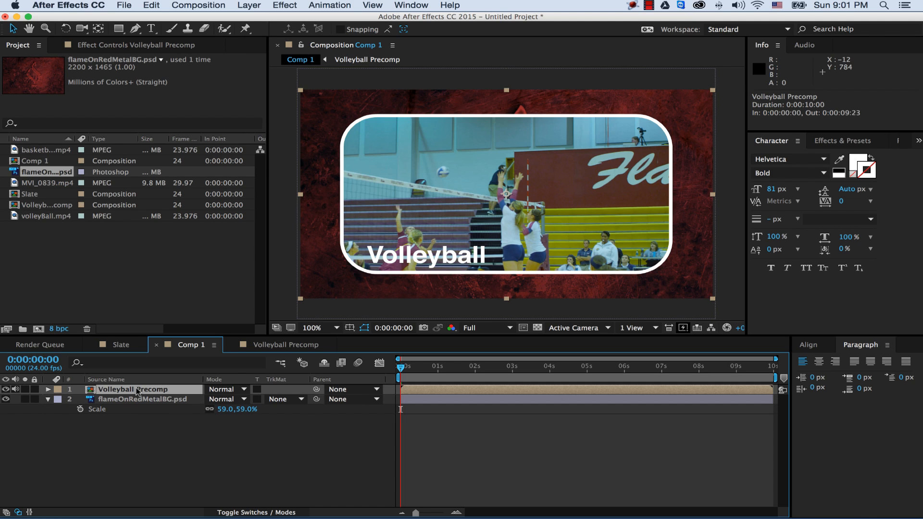
key(p)
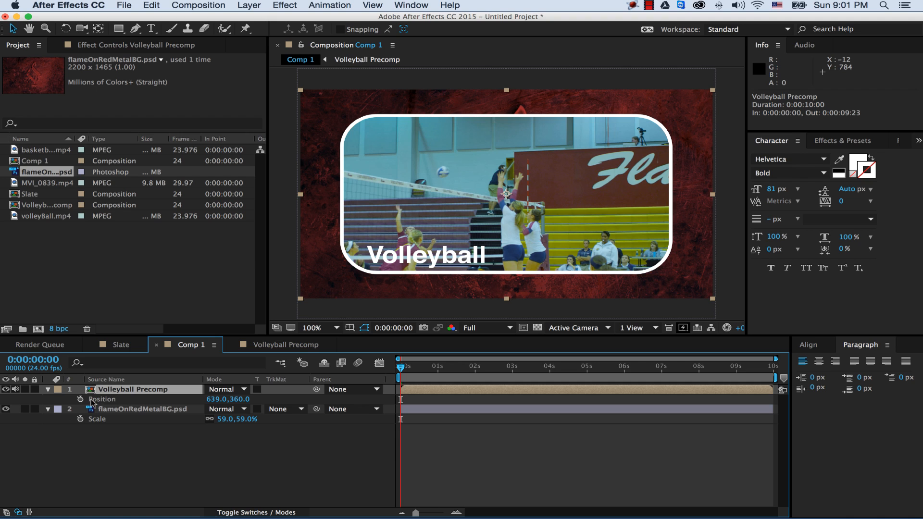
drag(214, 399, 518, 400)
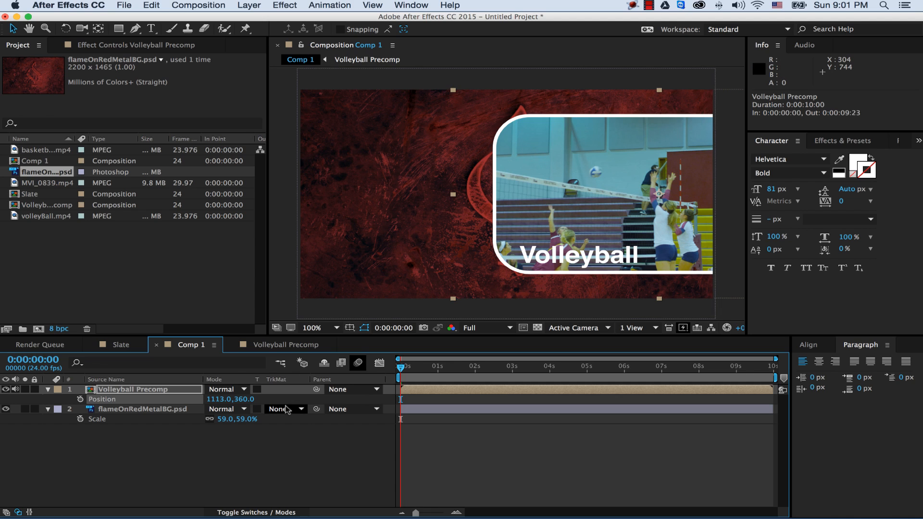
- Apply a Gaussian Blur to the flameOnRedMetalBG.psd layer and raise its blurriness until the background is softly out of focus
click(151, 411)
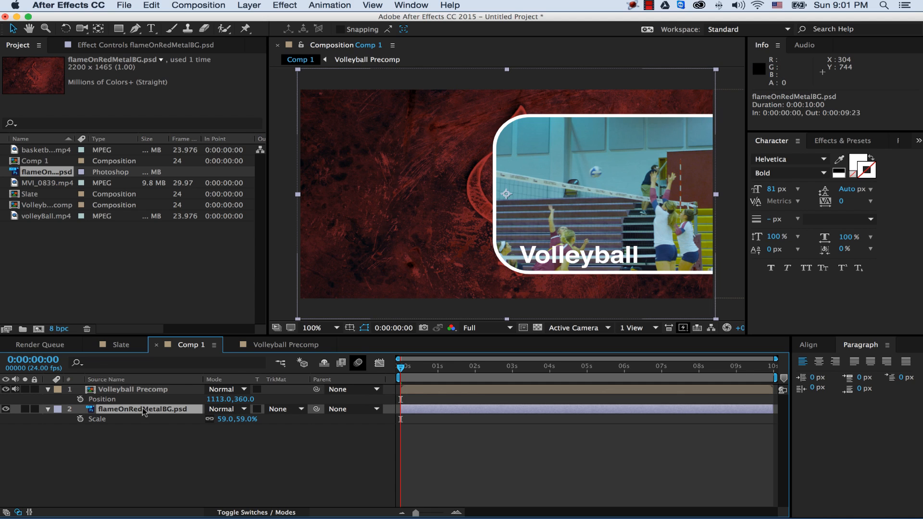
click(283, 6)
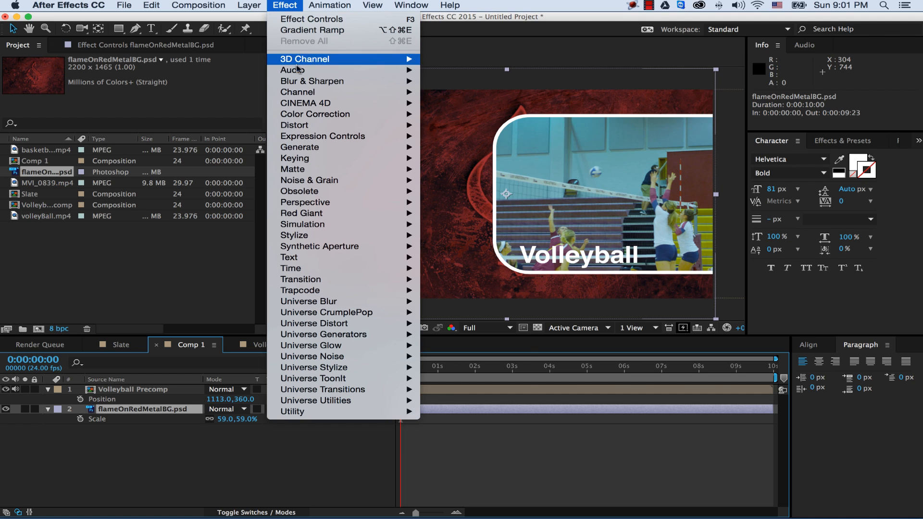
mouse_move(315, 151)
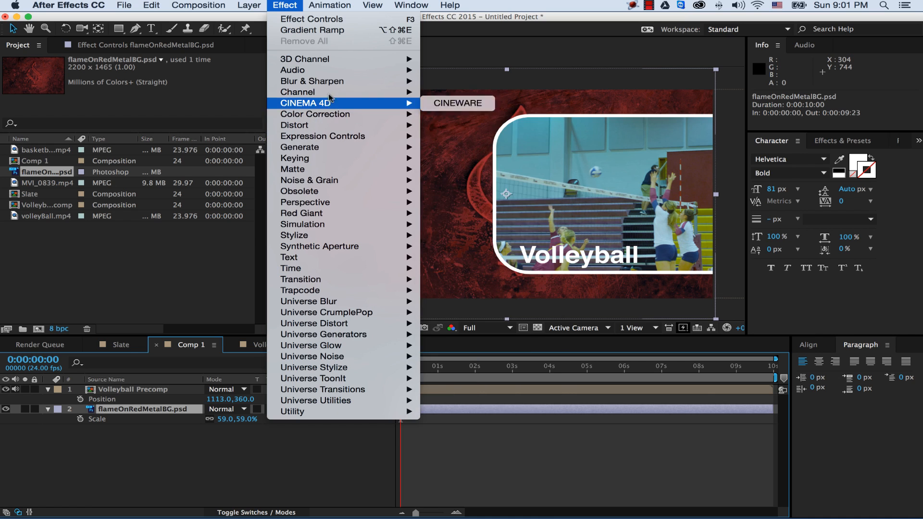
mouse_move(394, 85)
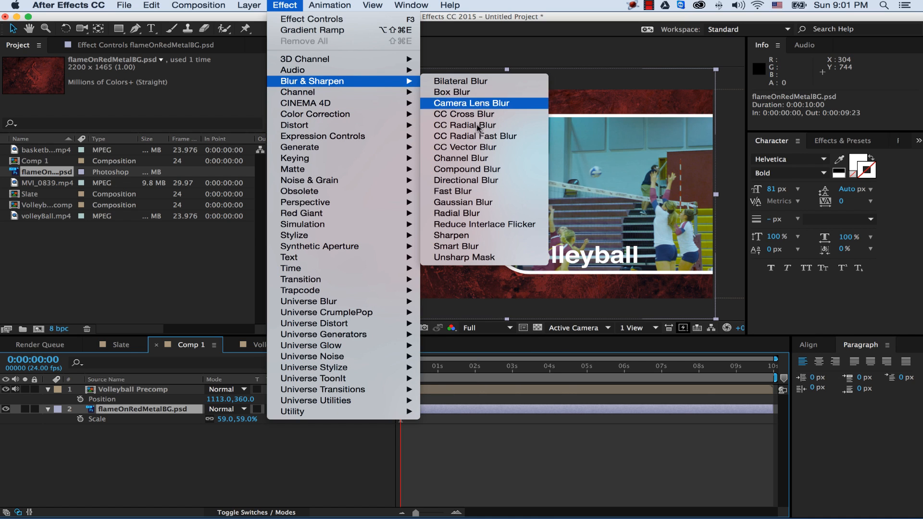
click(480, 203)
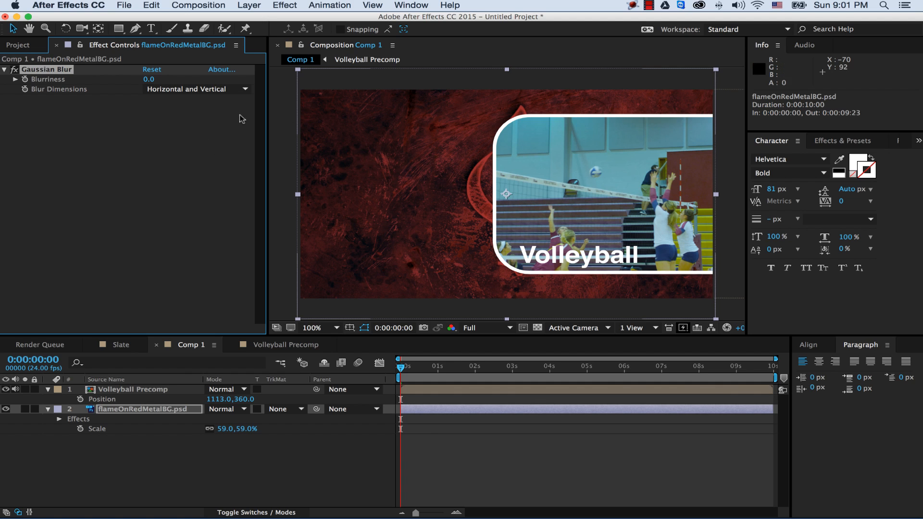
drag(149, 80, 151, 80)
drag(226, 82, 326, 85)
click(291, 461)
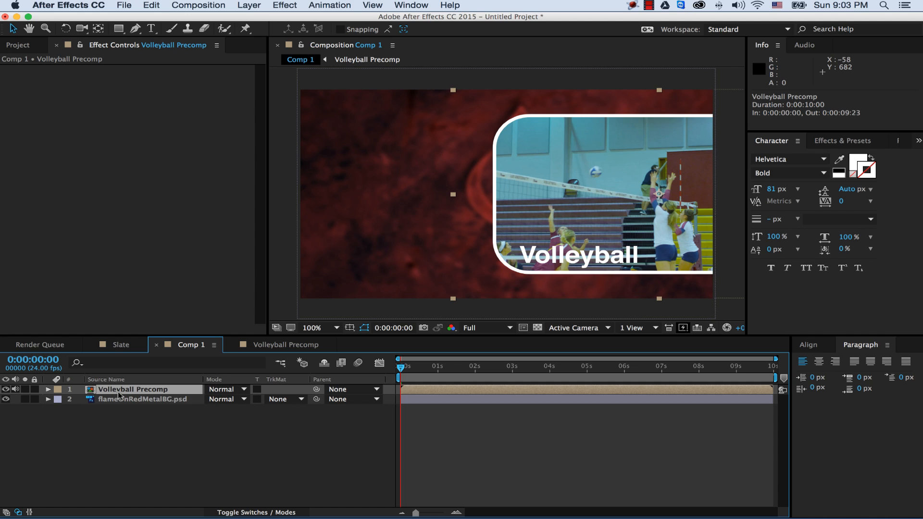
- Move the Volleyball Precomp layer to position 45, 360 and scale it to 46%
key(p)
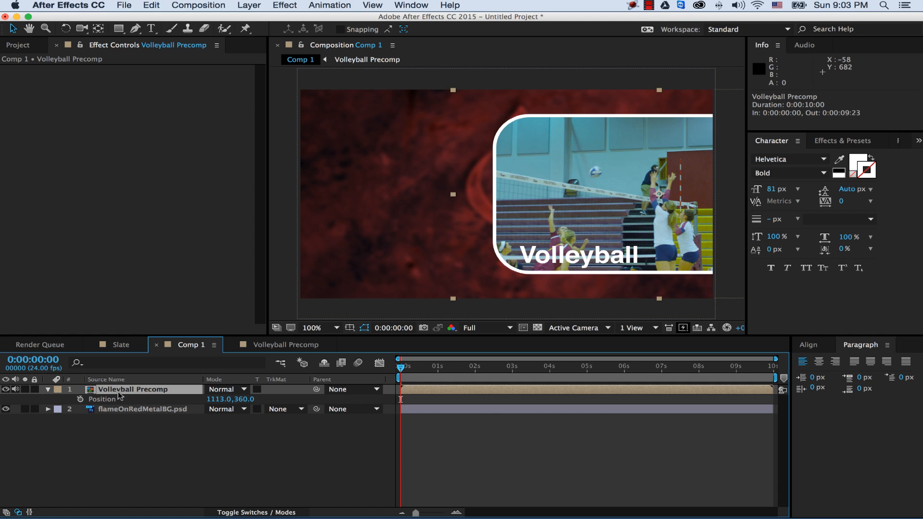
drag(217, 399, 2, 402)
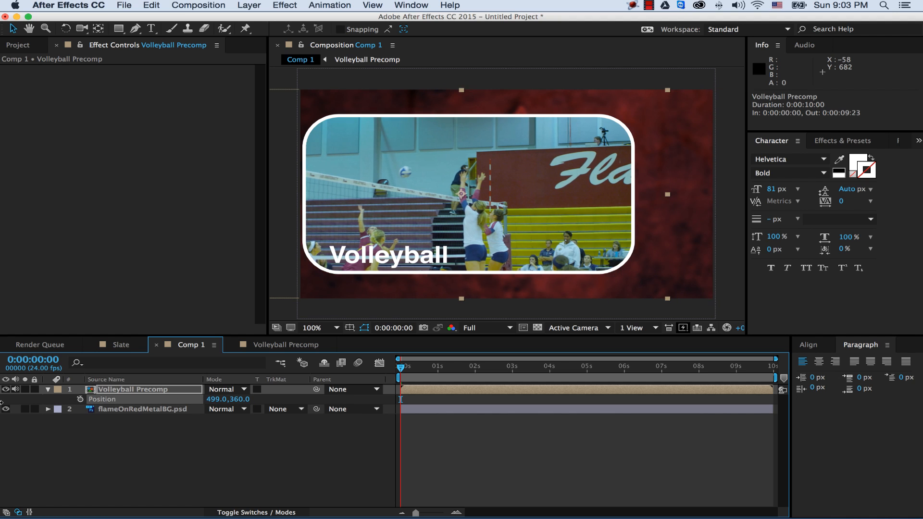
mouse_move(219, 402)
mouse_down()
mouse_move(41, 403)
mouse_move(168, 399)
mouse_up()
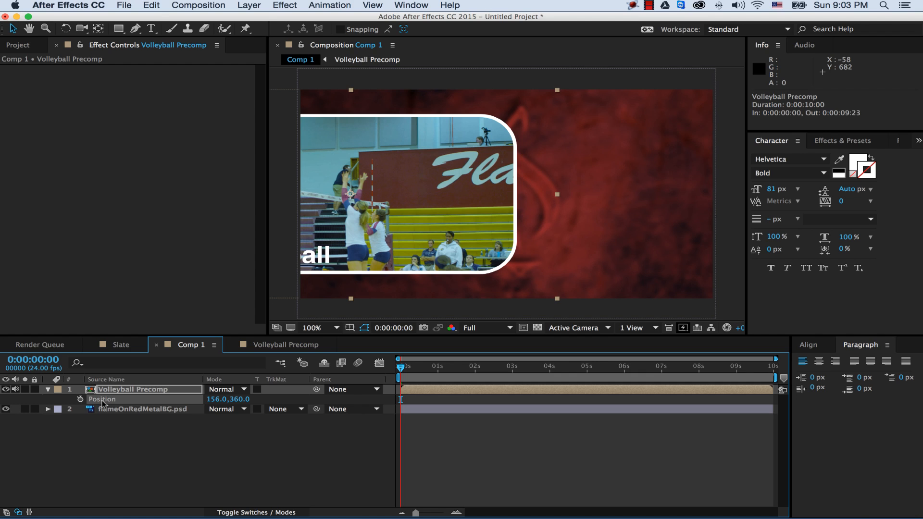
key(shift+s)
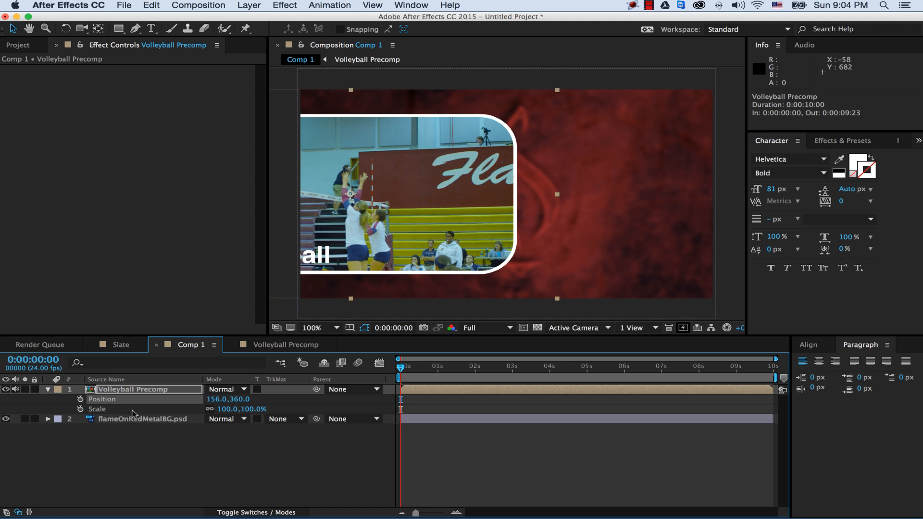
key(shift+t)
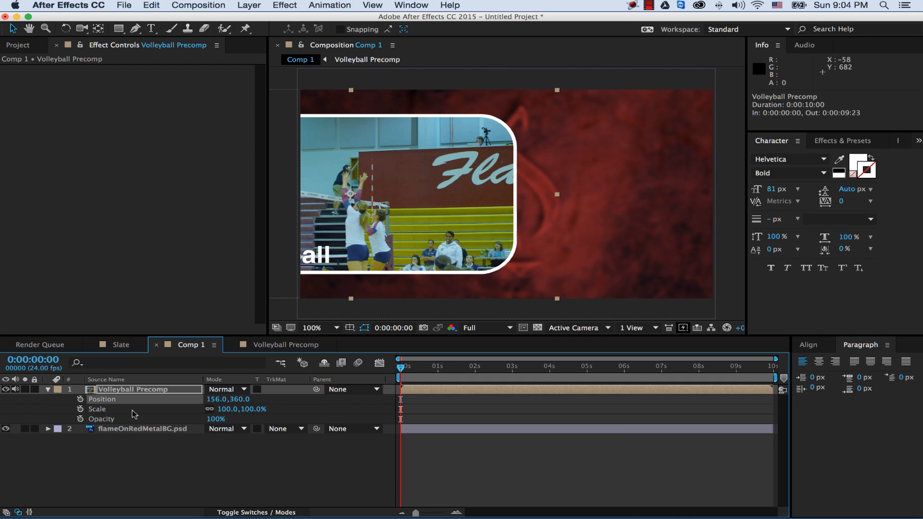
key(shift+t)
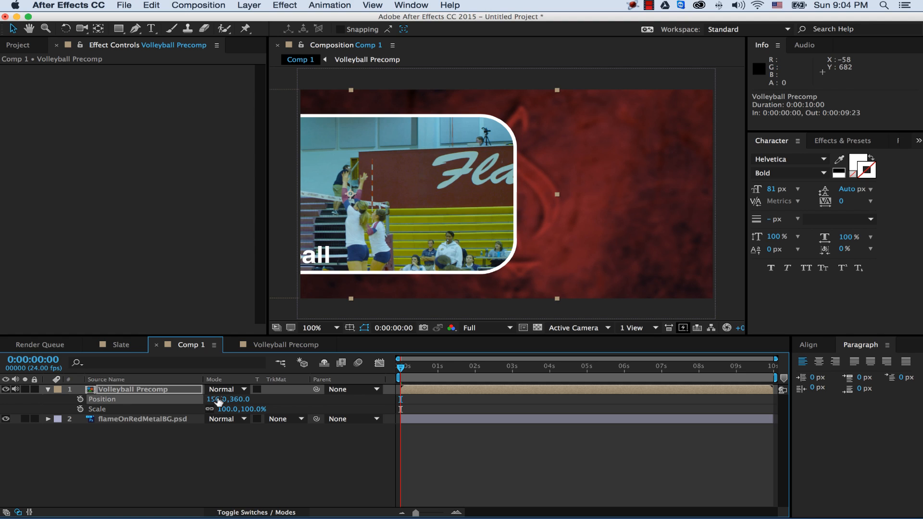
mouse_move(218, 401)
mouse_down()
mouse_move(175, 399)
mouse_move(252, 399)
mouse_move(254, 415)
mouse_move(221, 412)
mouse_up()
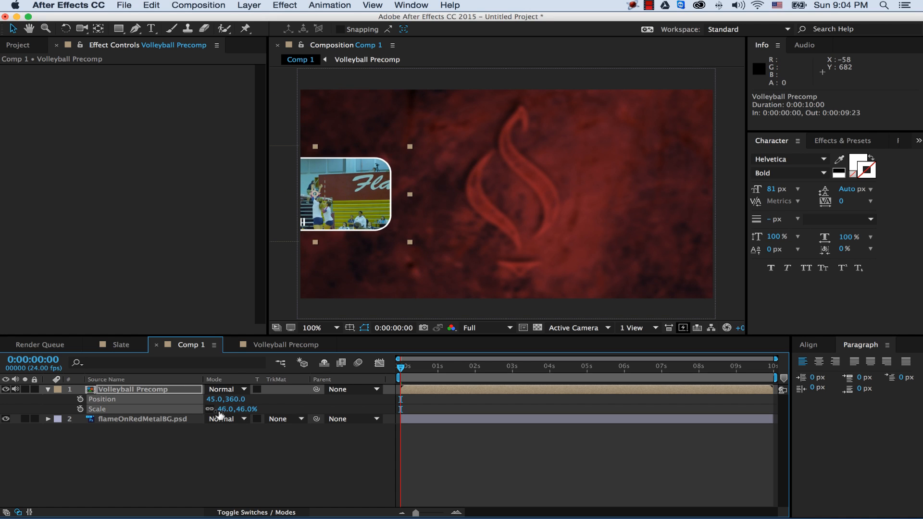
- Set the Volleyball Precomp layer's scale to 50%
click(244, 412)
text(5)
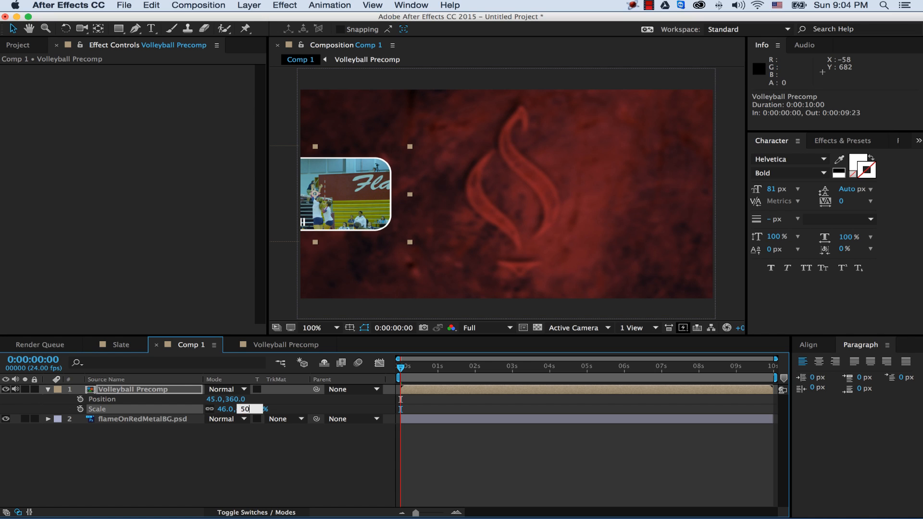
text(0)
key(Return)
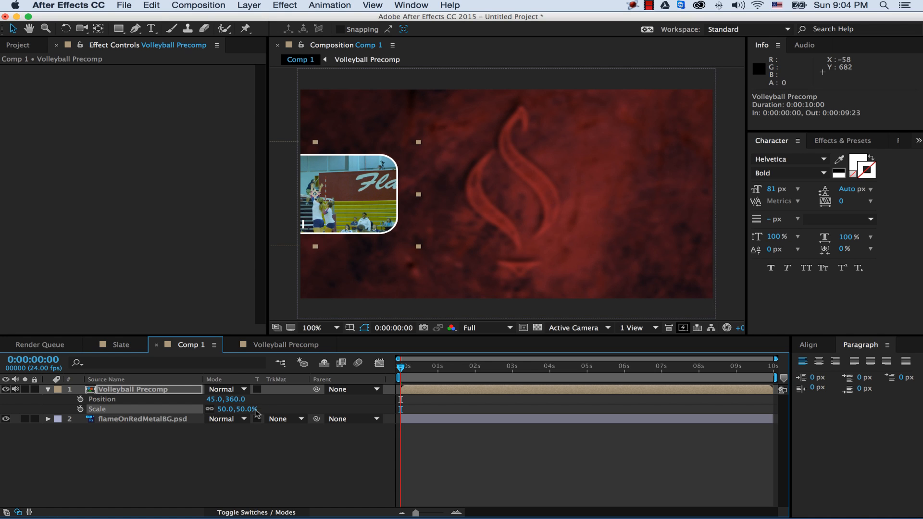
- Move the Volleyball Precomp layer out of frame to position -329, 360 and set Position and Scale keyframes at 0:00:00:00
drag(212, 399, 31, 400)
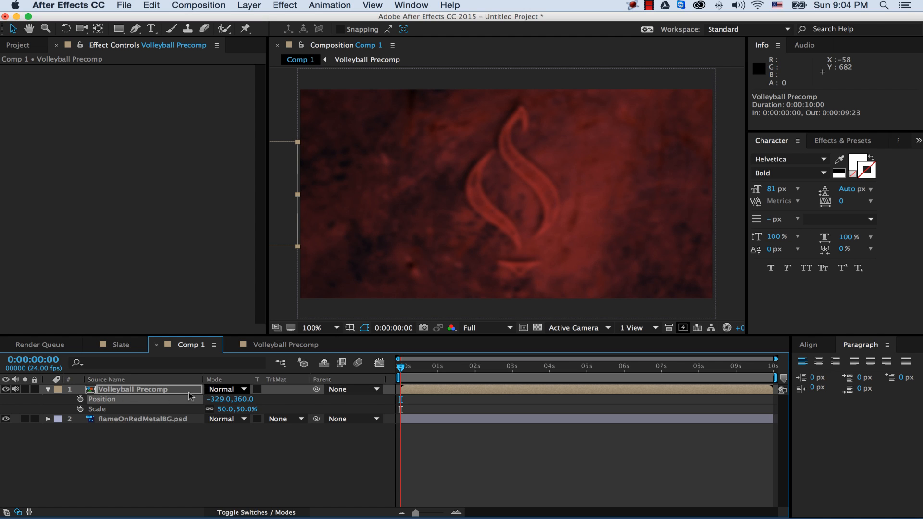
click(80, 399)
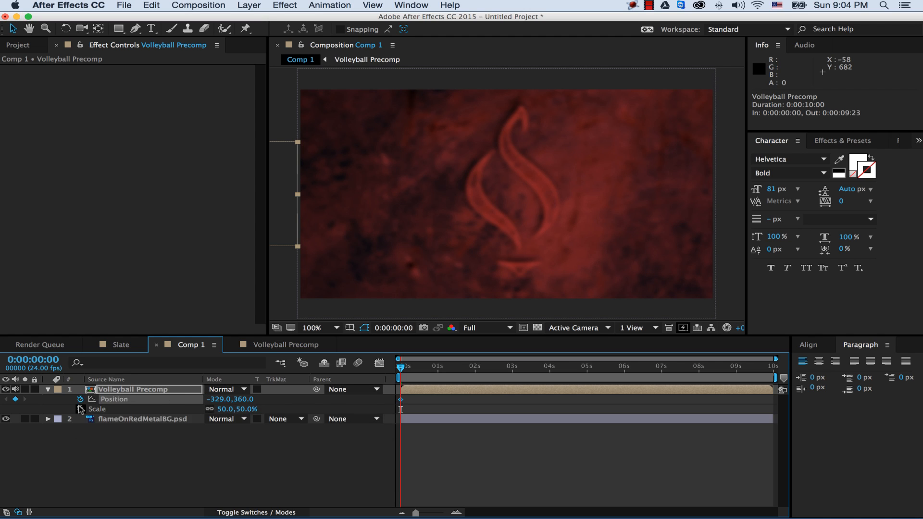
click(80, 409)
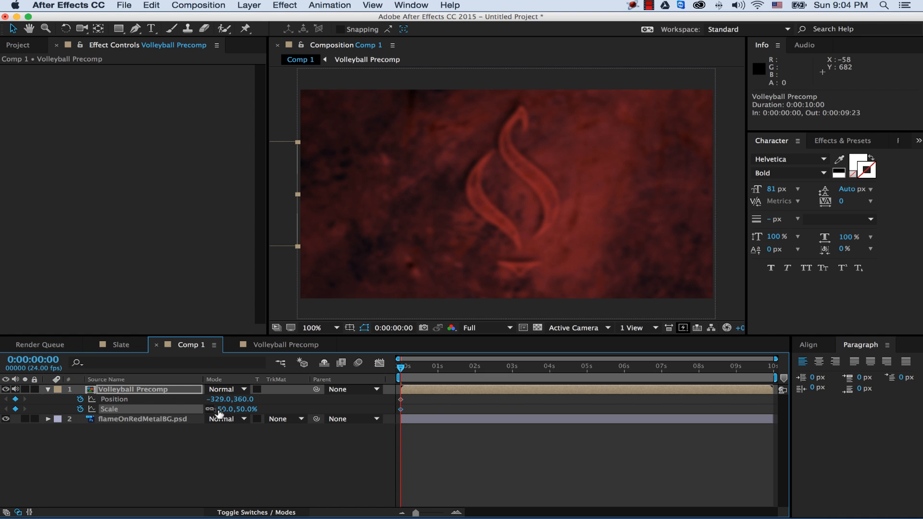
- At one second, keyframe the Volleyball Precomp layer at 100% scale and position 640, 360, and preview the entrance from the start
click(438, 370)
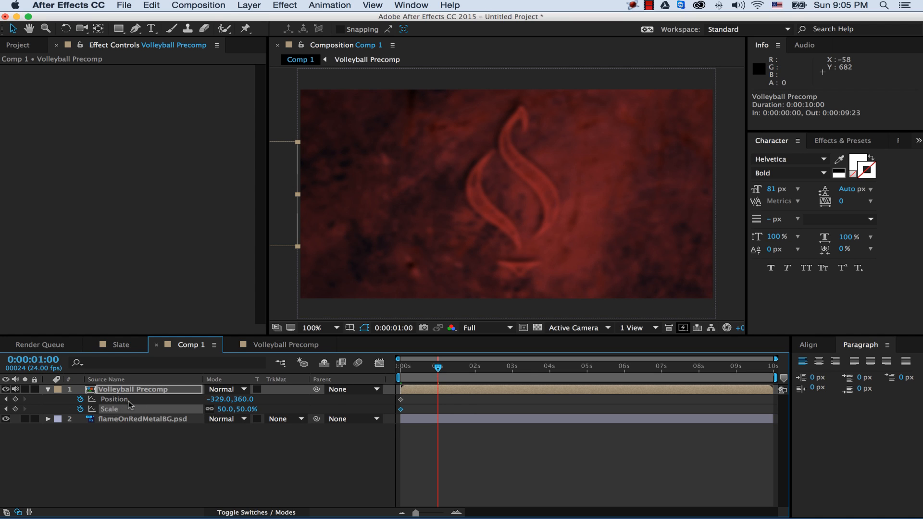
click(224, 410)
text(100)
key(Return)
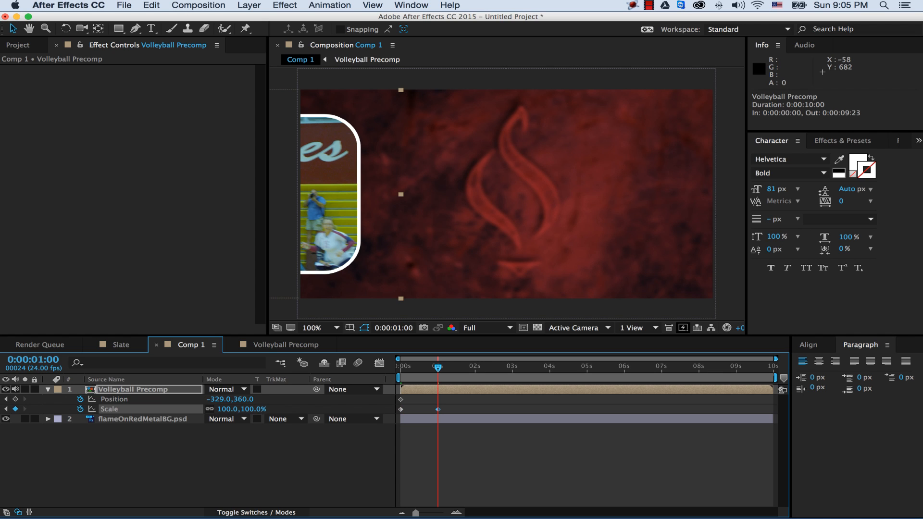
drag(217, 403, 302, 401)
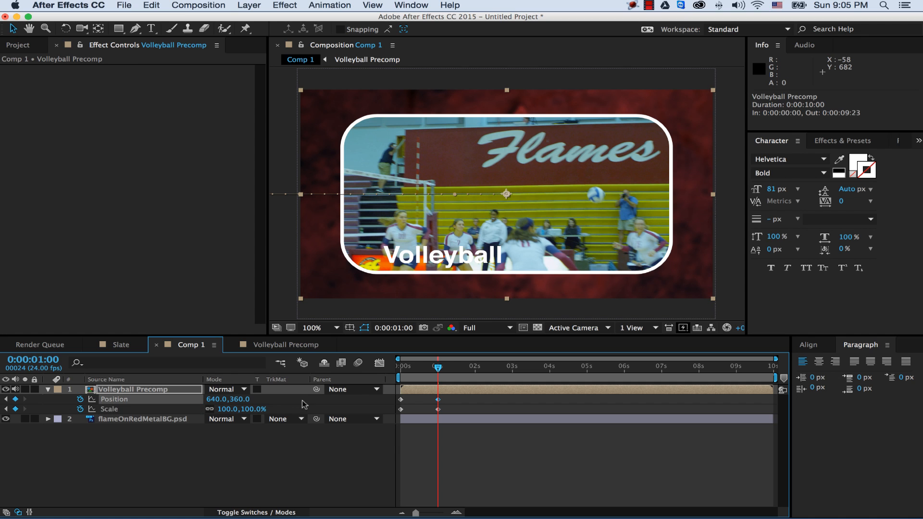
click(411, 367)
key(space)
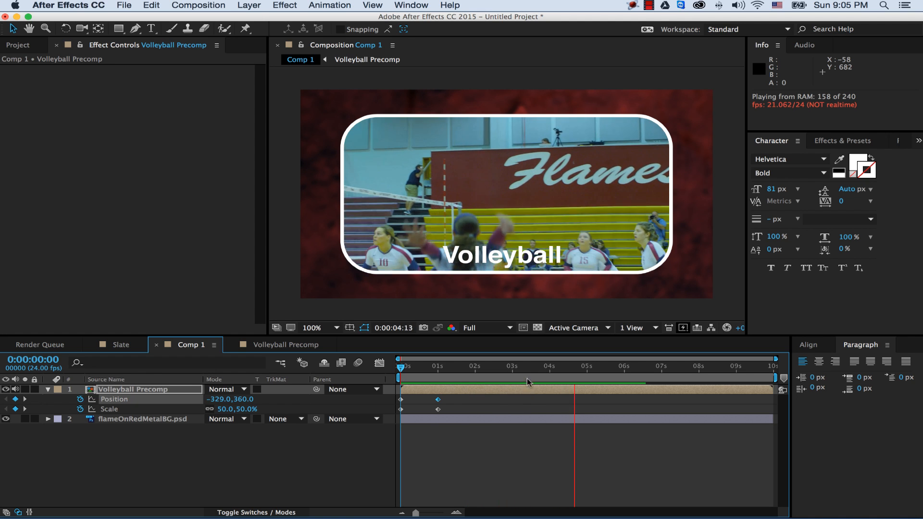
- Add holding Position and Scale keyframes to the Volleyball Precomp layer at 0:00:03:00
click(513, 368)
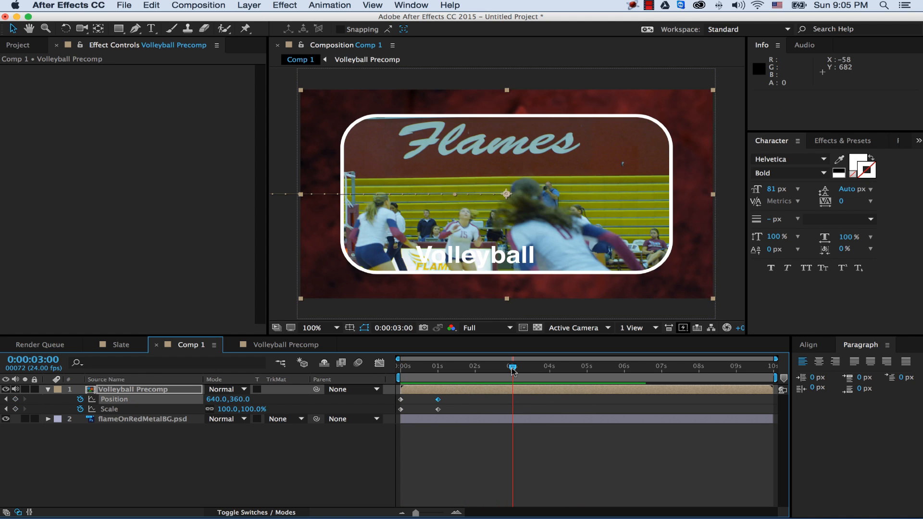
drag(512, 369, 513, 372)
click(16, 399)
click(16, 409)
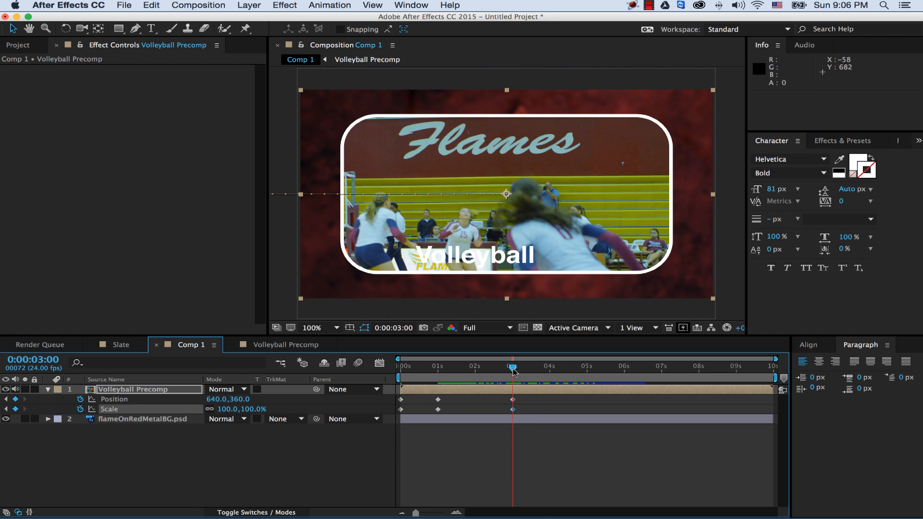
- At four seconds, keyframe the Volleyball Precomp layer at 50% scale and position 1543, 360, and preview the animation from the start
drag(512, 368, 551, 370)
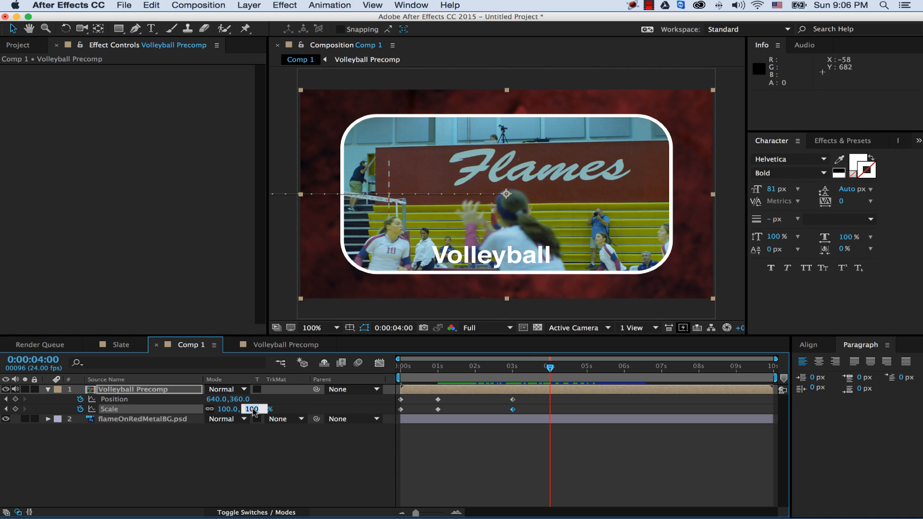
text(50)
key(Return)
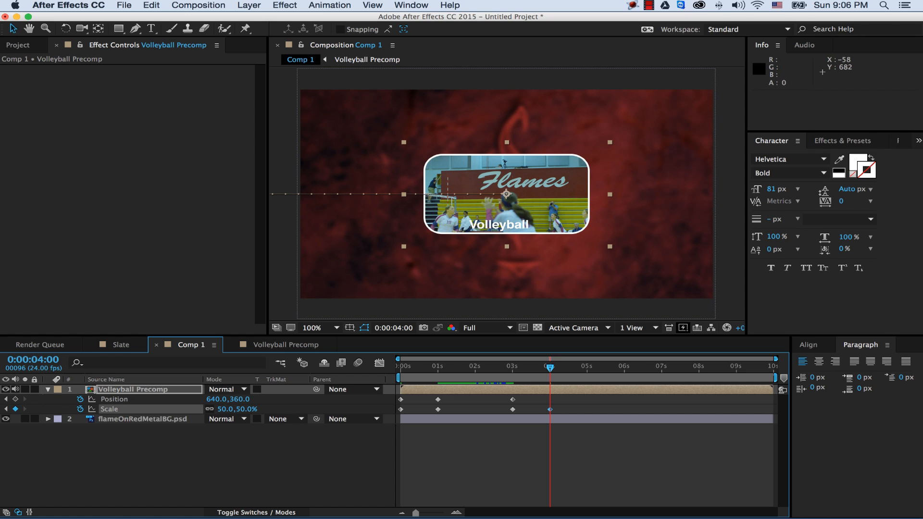
drag(217, 400, 760, 399)
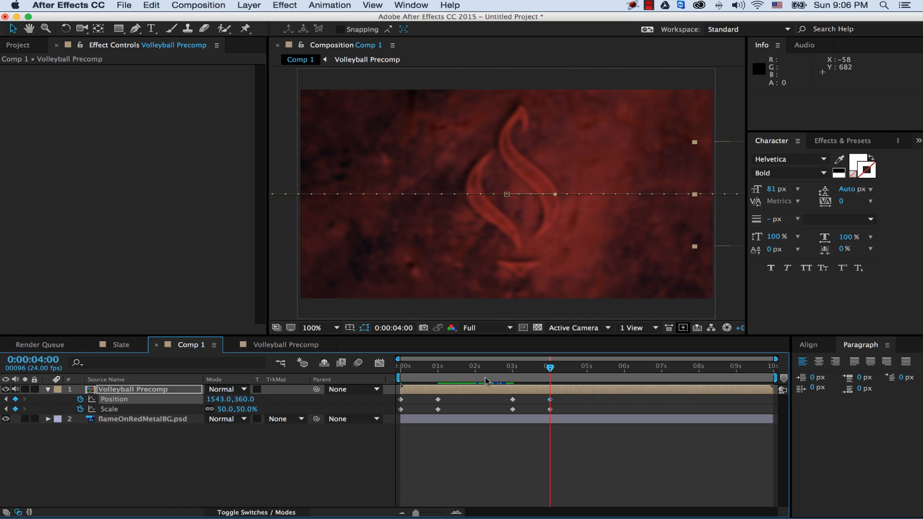
key(Home)
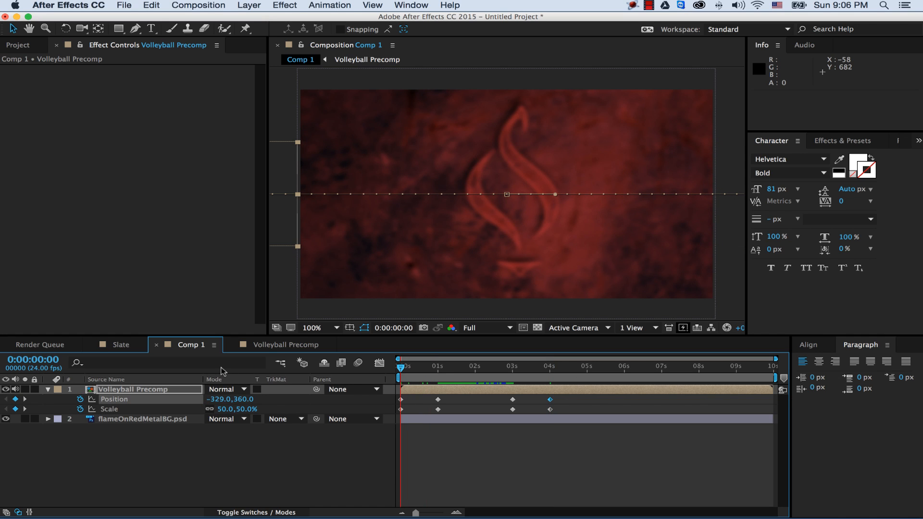
key(space)
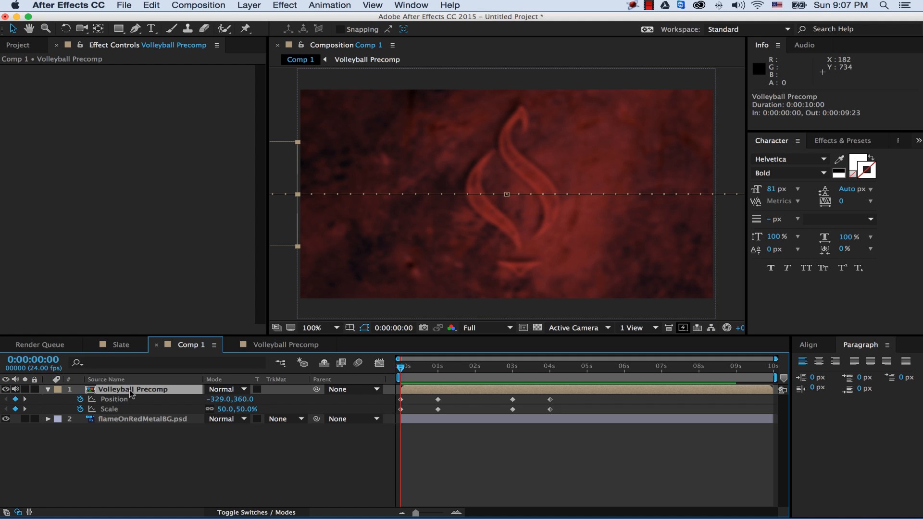
- Collapse the Volleyball Precomp layer's properties, sort the project items by type and widen the Name column to show full names
click(48, 389)
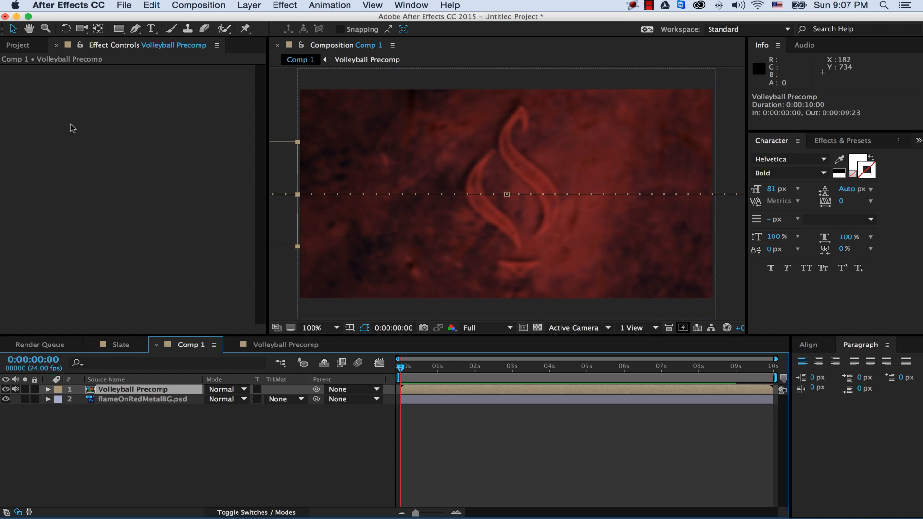
click(26, 46)
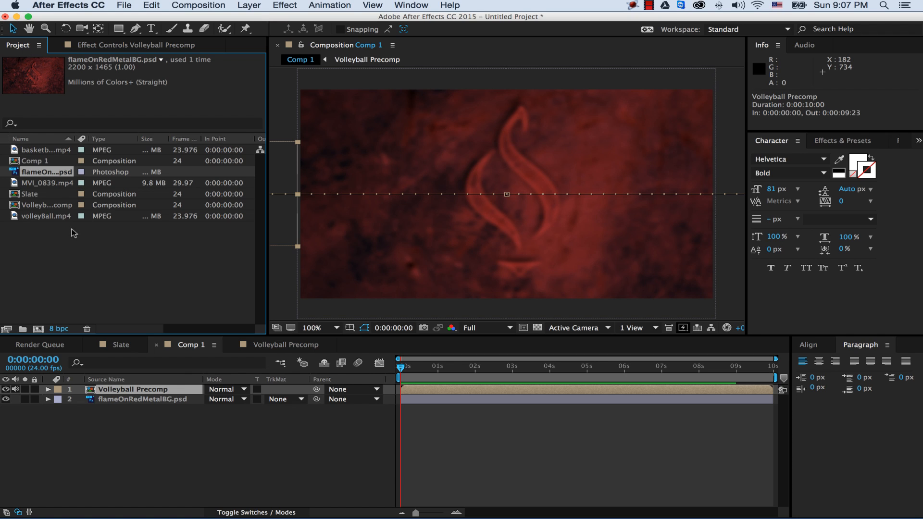
click(31, 141)
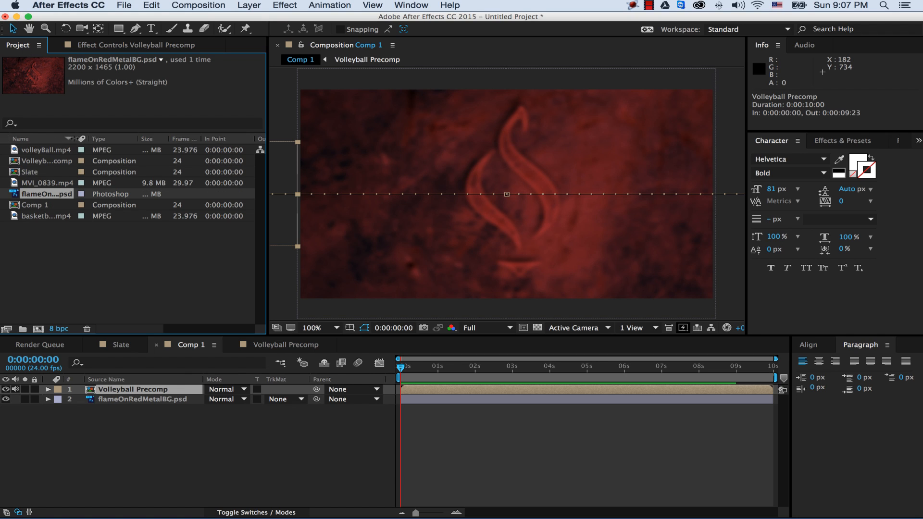
click(71, 140)
click(99, 140)
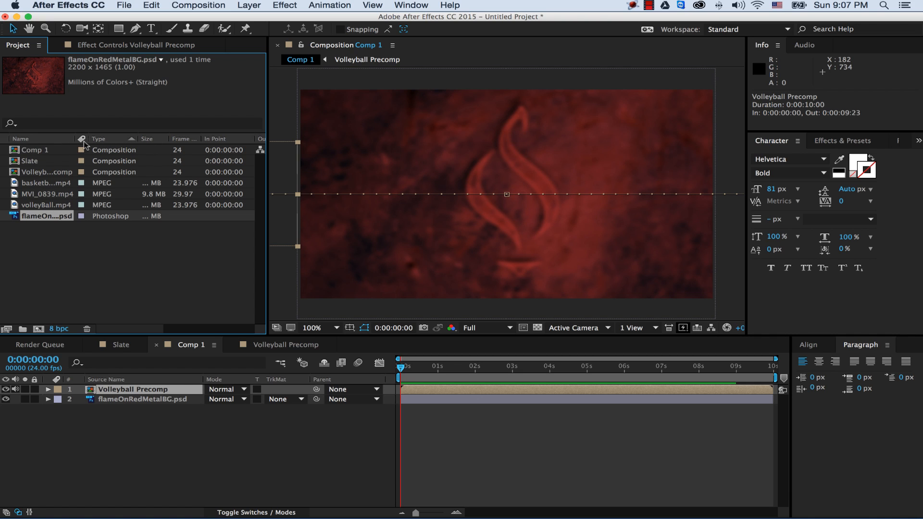
click(24, 175)
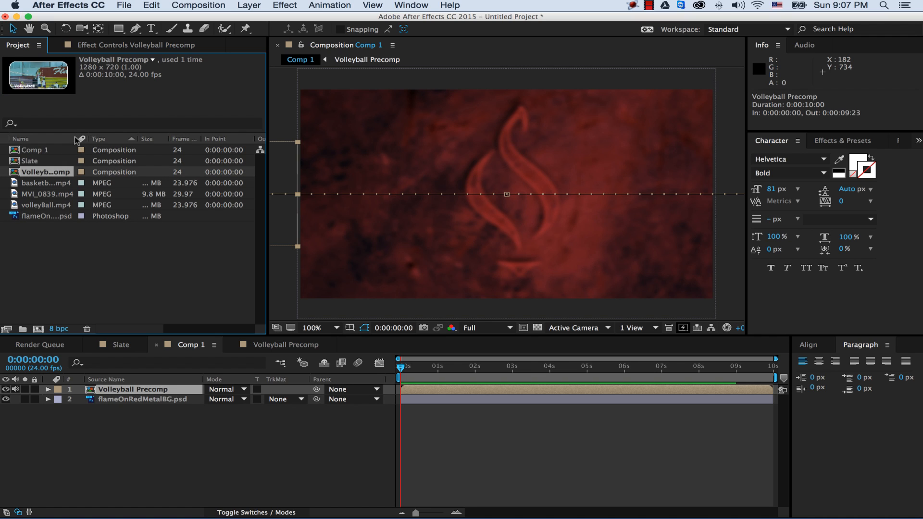
drag(73, 139, 128, 138)
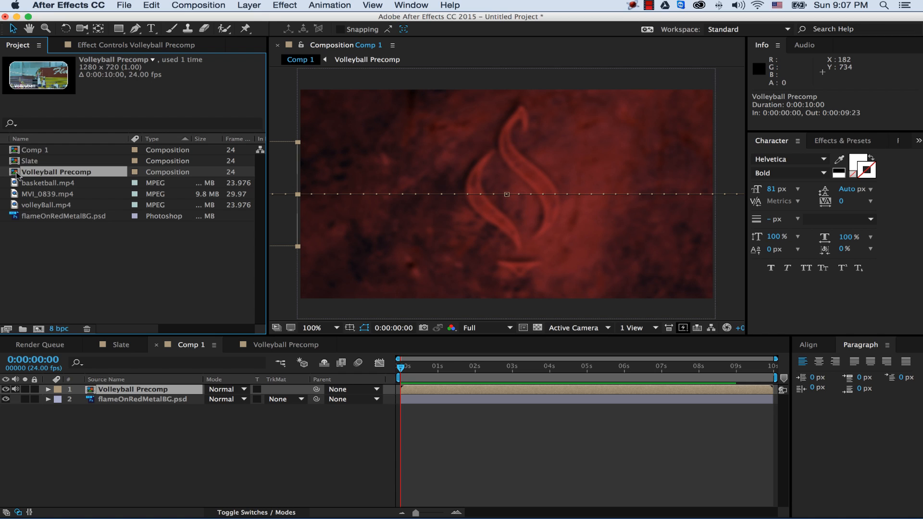
- Duplicate the Volleyball Precomp composition in the project, open the copy and compare it with the original
key(super+d)
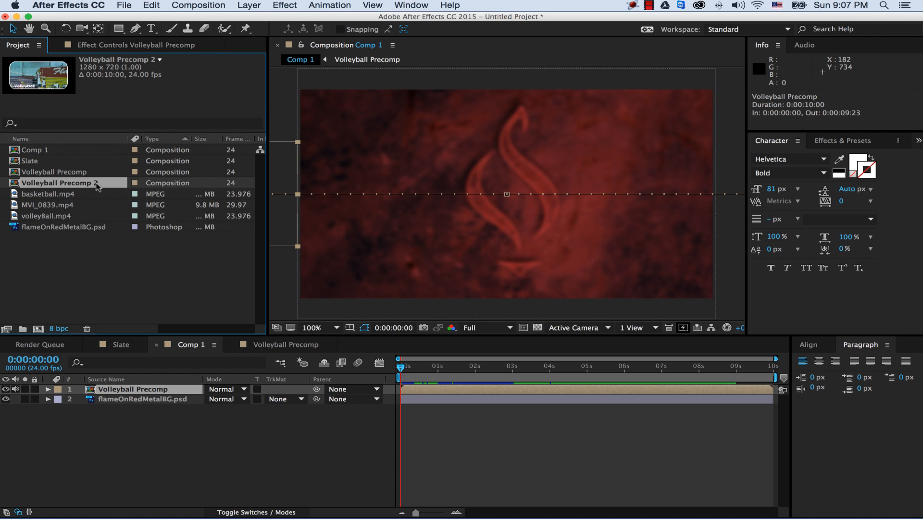
double_click(15, 184)
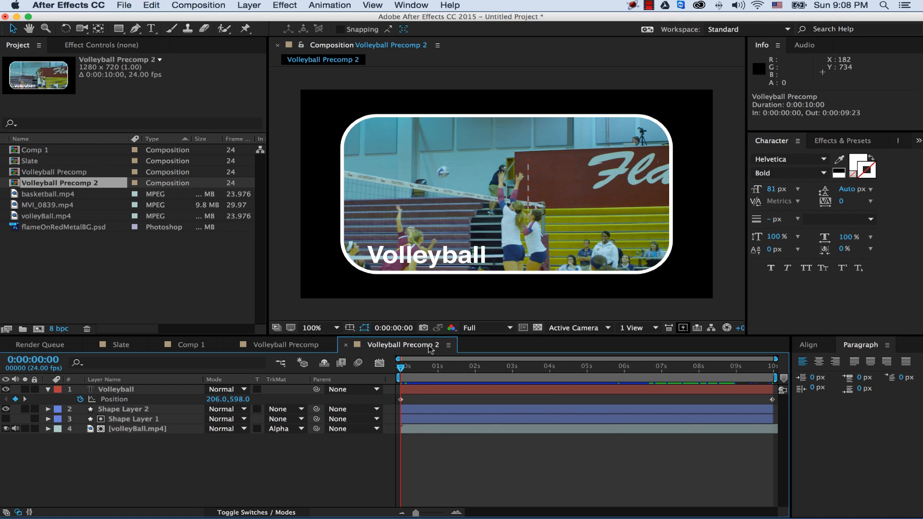
click(317, 346)
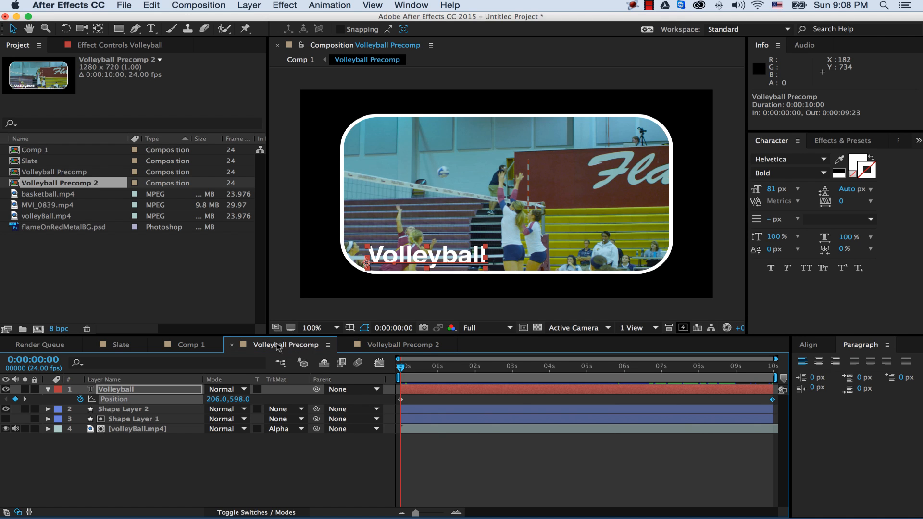
click(411, 346)
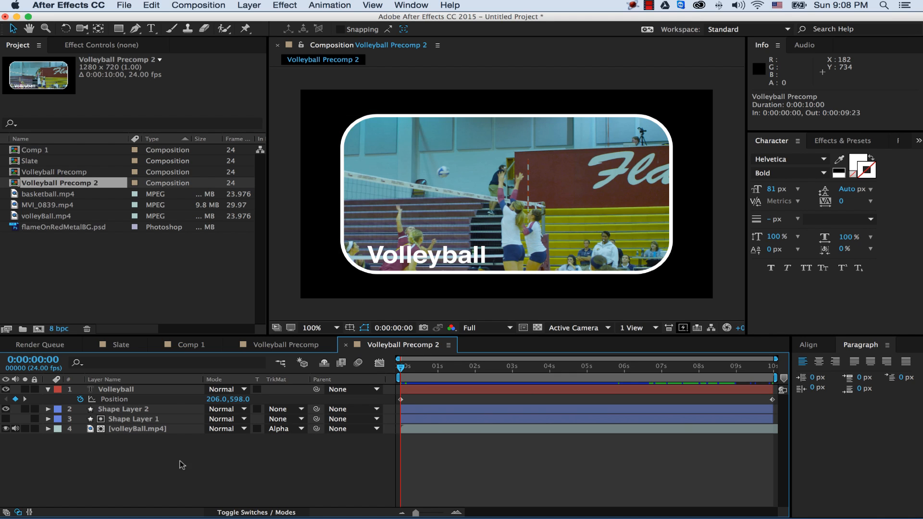
- Replace the volleyBall.mp4 layer in the duplicated precomp with the basketball.mp4 footage, keeping the layer's matte and settings
click(48, 389)
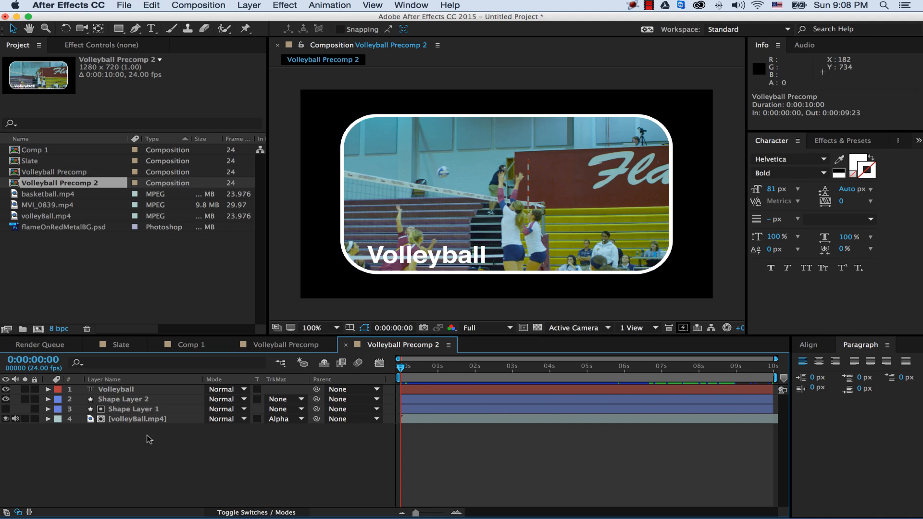
click(139, 420)
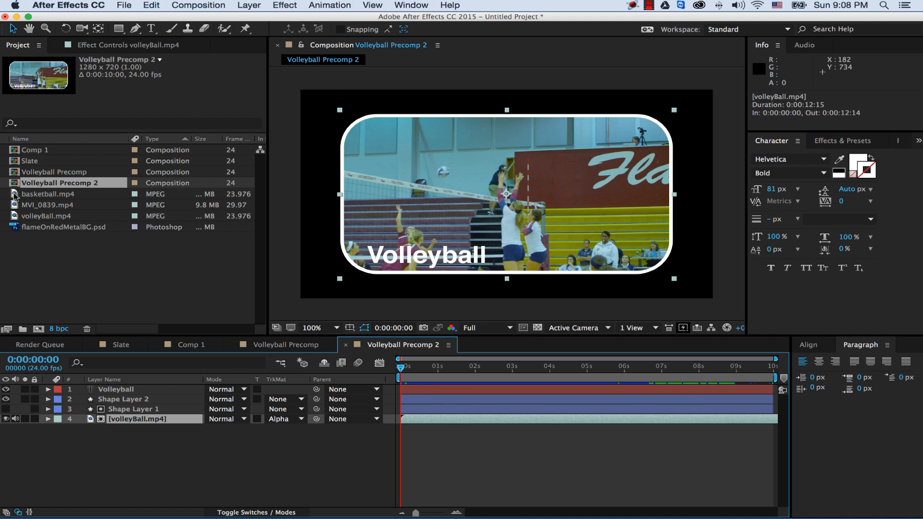
drag(15, 194, 55, 254)
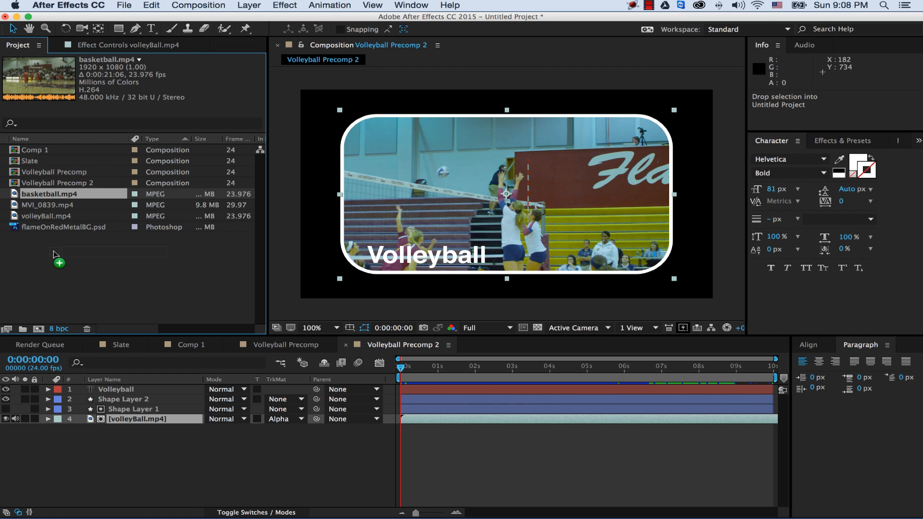
drag(55, 254, 125, 421)
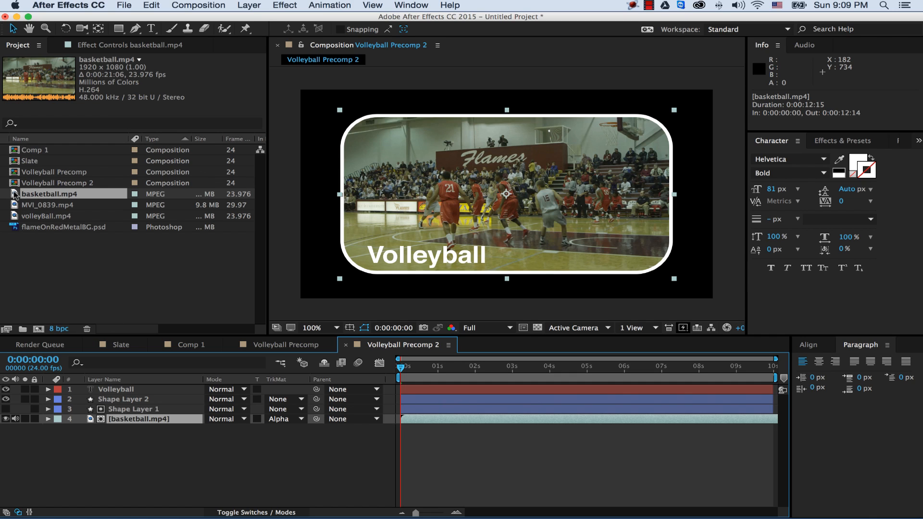
drag(20, 195, 120, 416)
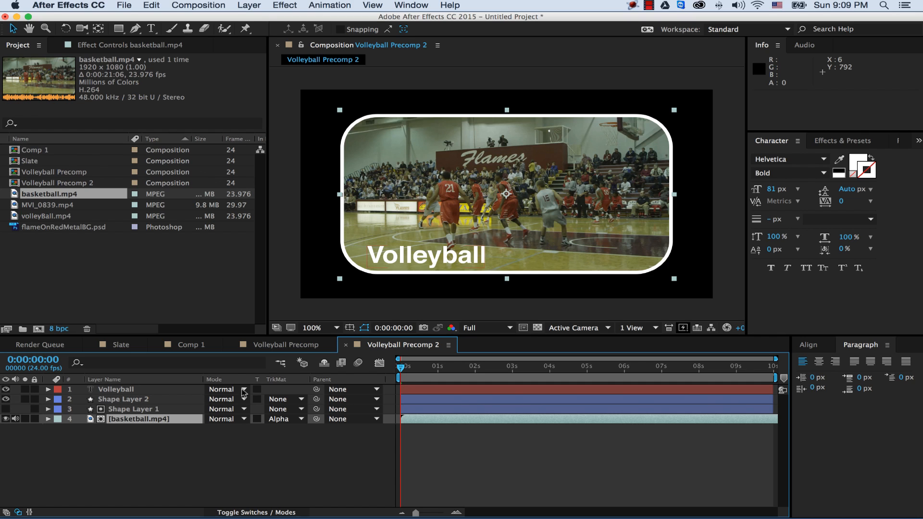
- Change the title text in the duplicated precomp to "Basketball"
double_click(107, 393)
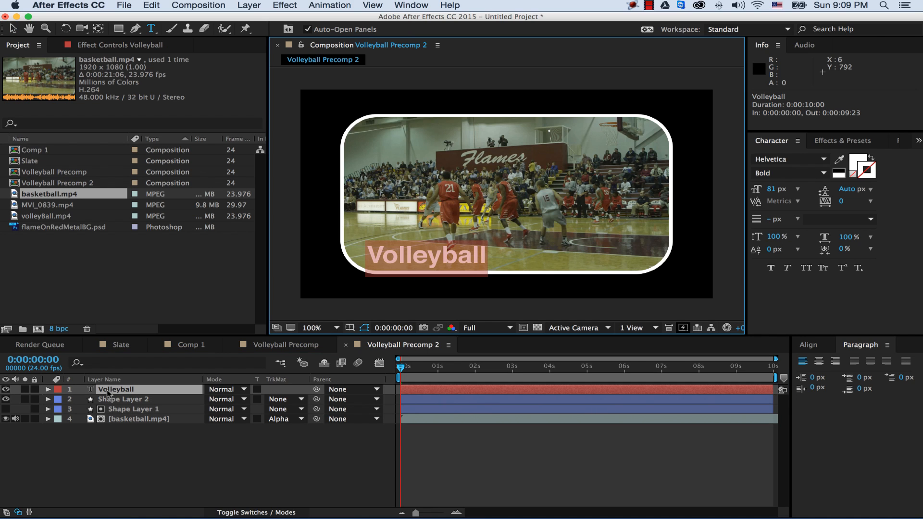
text(Ba)
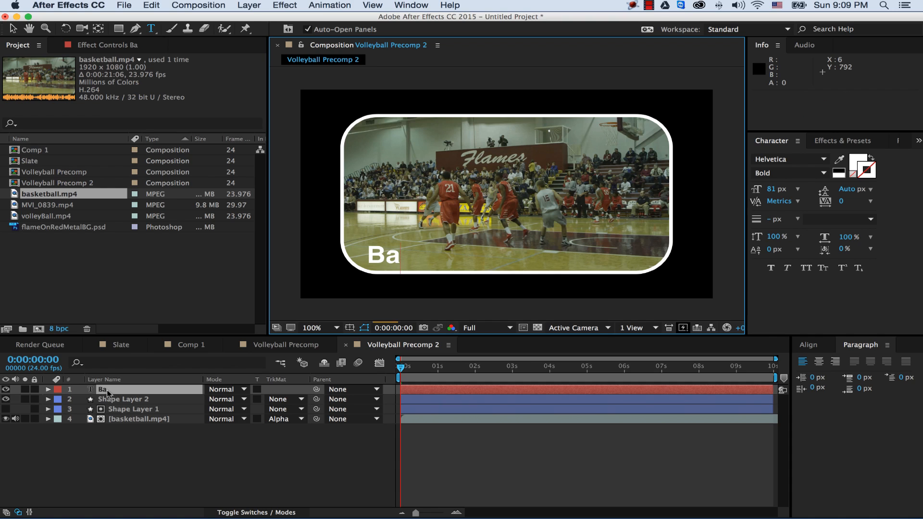
text(sketball)
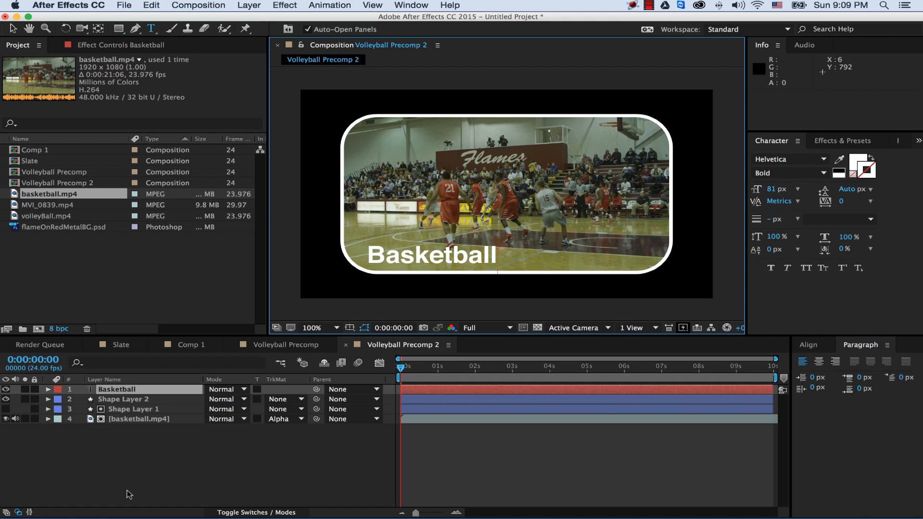
click(226, 469)
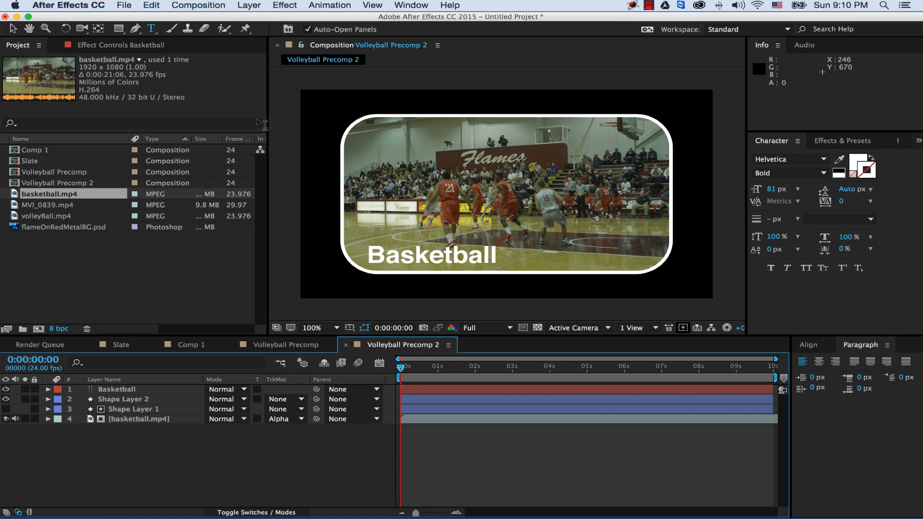
- Rename the duplicated precomp to "Basketball" in its composition settings
click(197, 7)
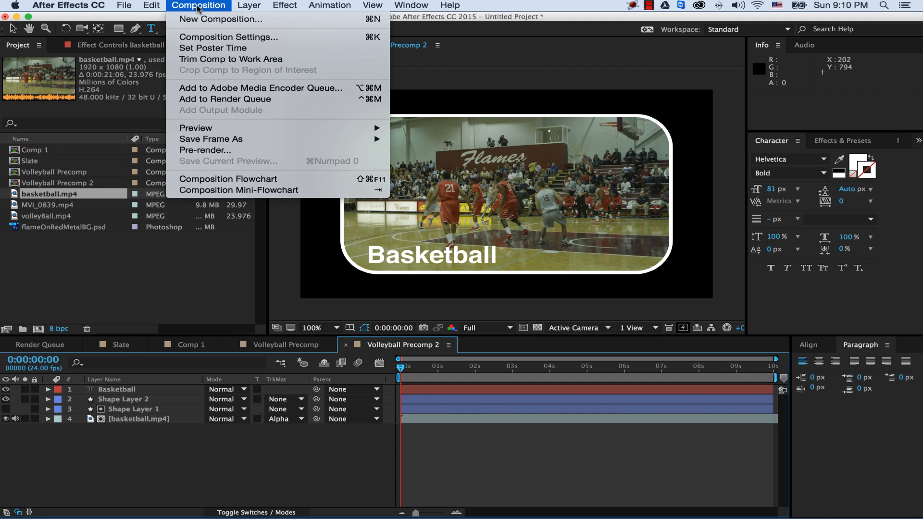
click(212, 39)
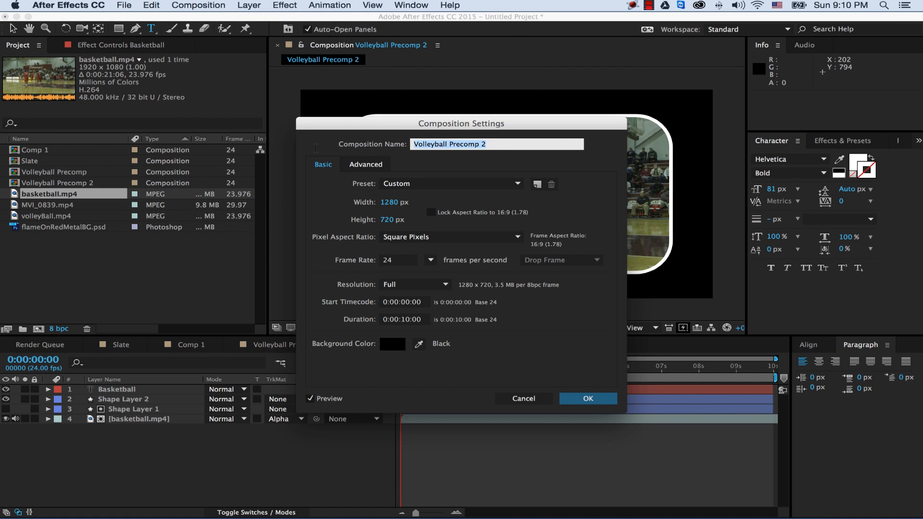
text(Basket)
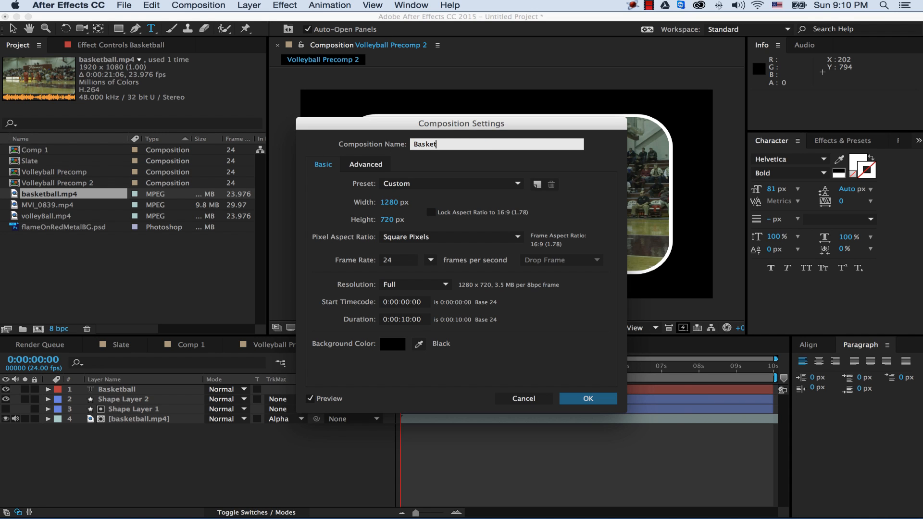
text(ball)
key(Return)
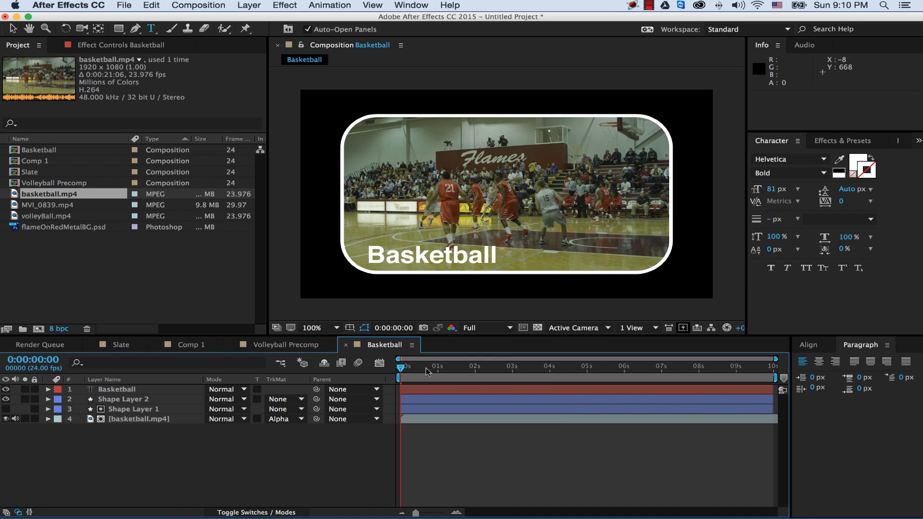
- Close the Basketball and Volleyball Precomp timelines and scrub through the first three seconds of Comp 1
drag(403, 369, 357, 367)
click(346, 346)
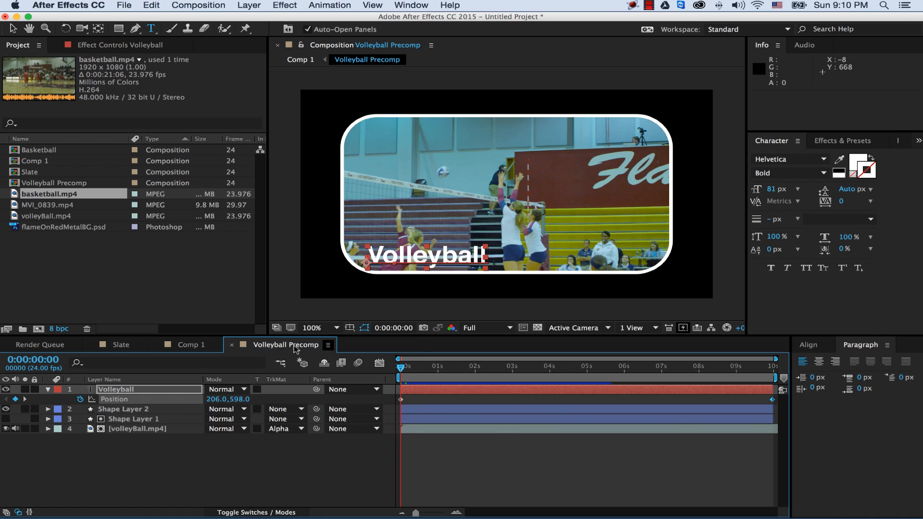
click(232, 346)
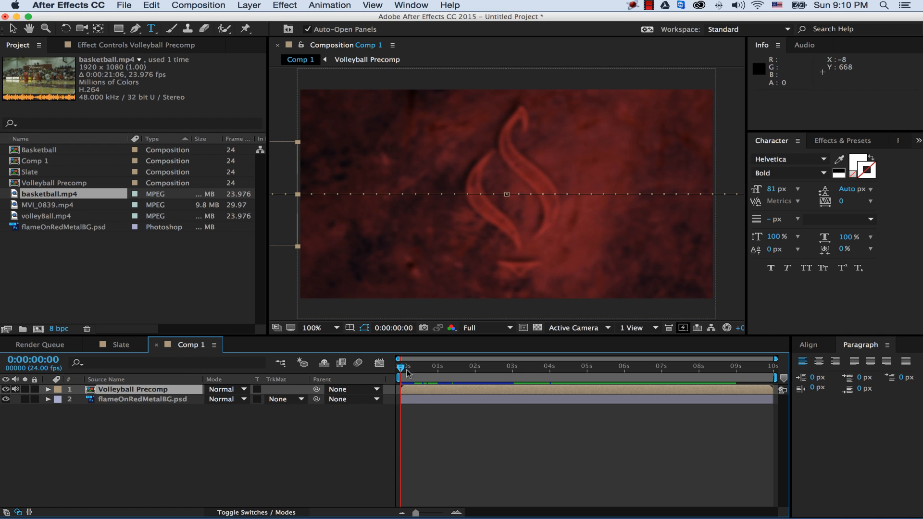
drag(407, 369, 513, 374)
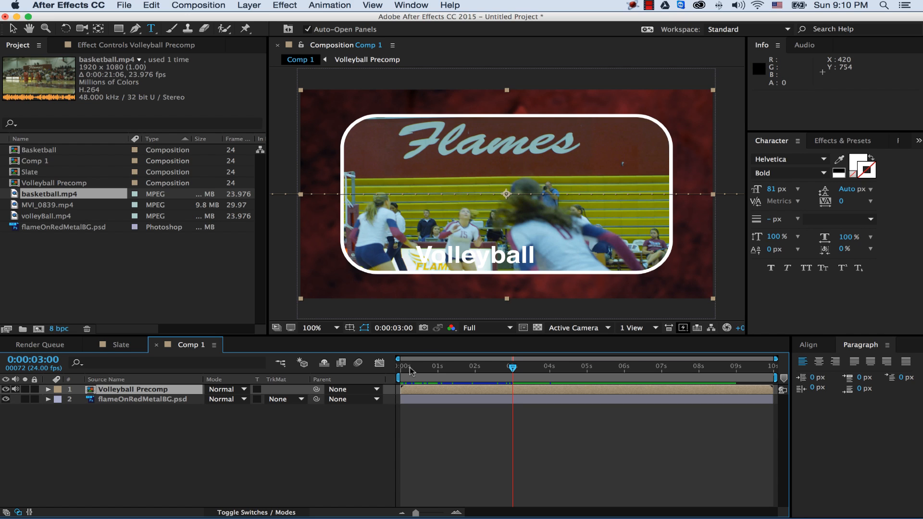
drag(412, 368, 401, 369)
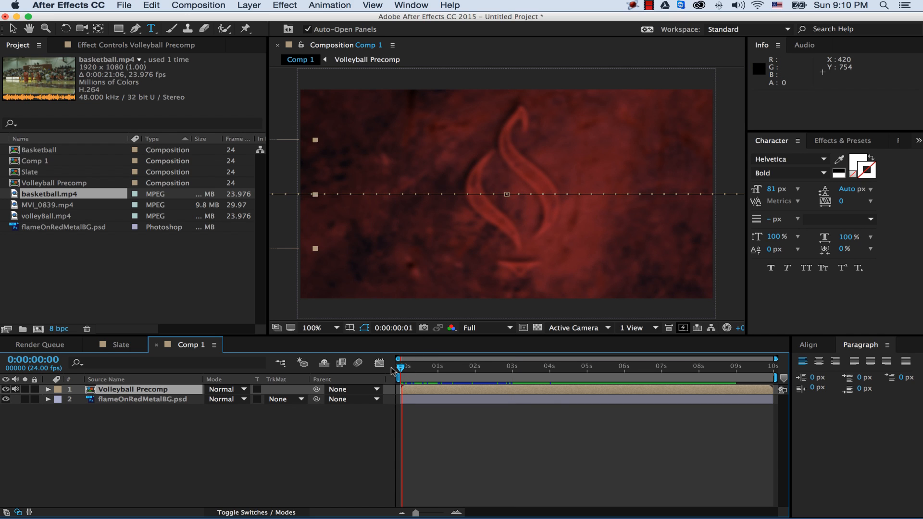
- Duplicate the Volleyball Precomp layer in Comp 1 and replace the upper copy with the Basketball composition, keeping its animation
click(117, 394)
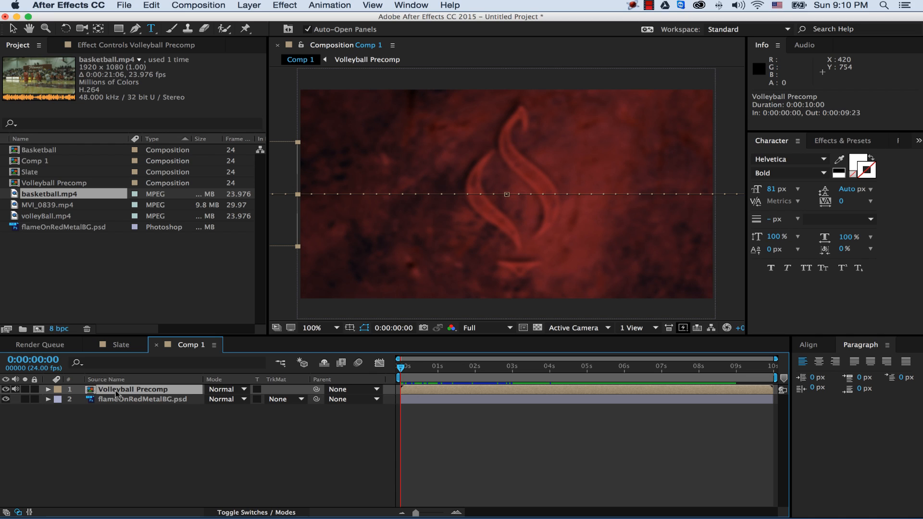
key(super+d)
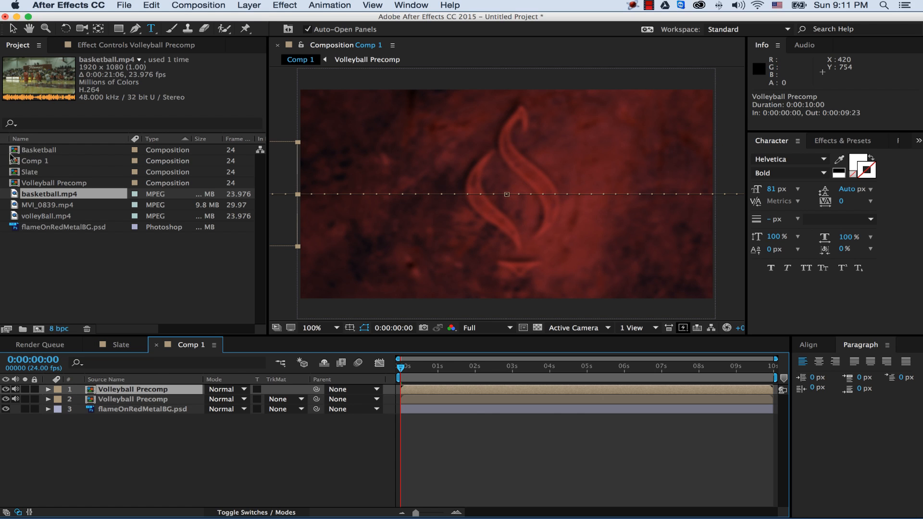
drag(18, 152, 110, 392)
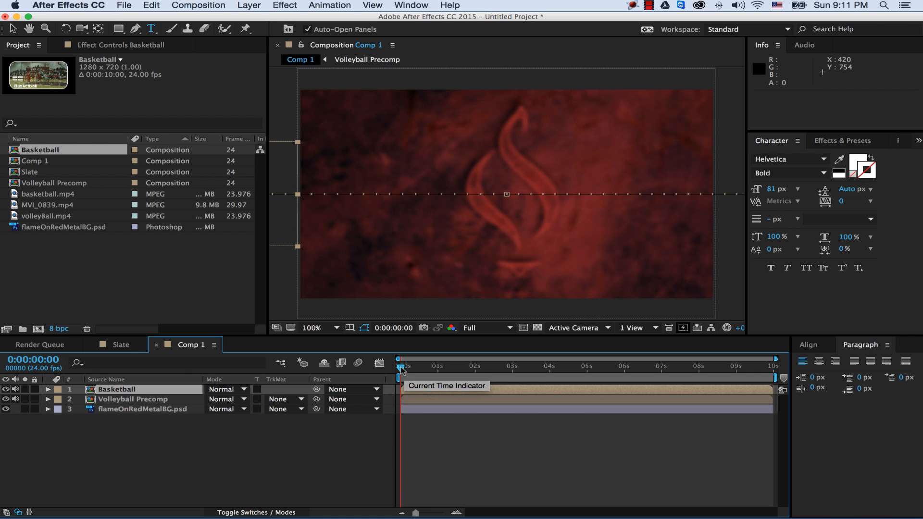
- Scrub Comp 1 to about 0:00:01:22 and toggle the Basketball layer's visibility to compare it with the volleyball layer beneath
drag(401, 369, 474, 374)
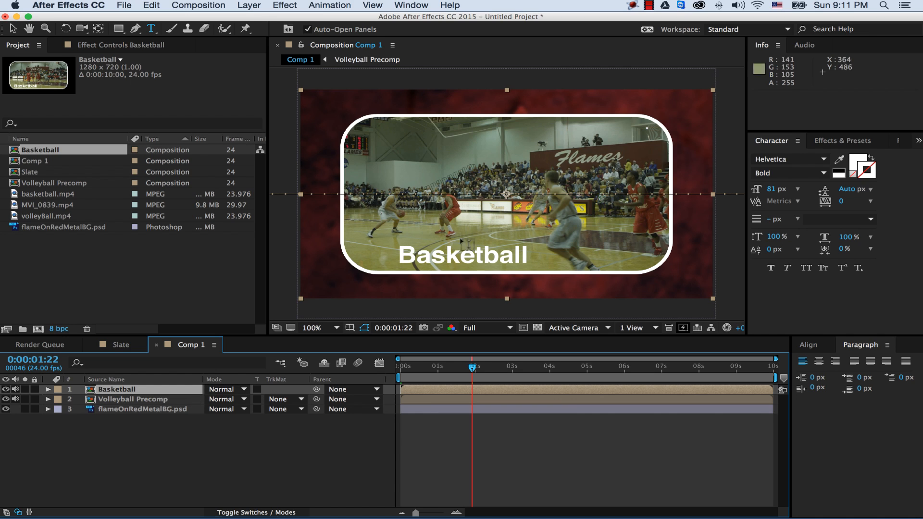
click(121, 400)
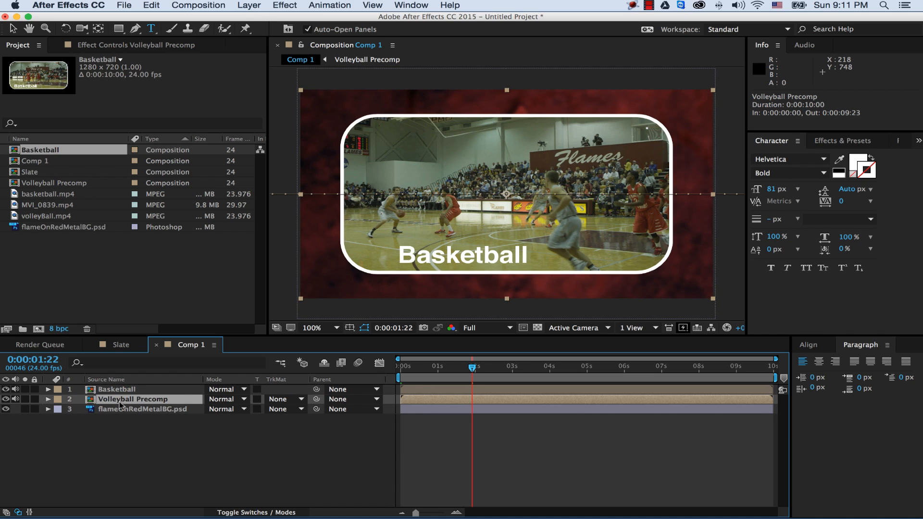
click(6, 390)
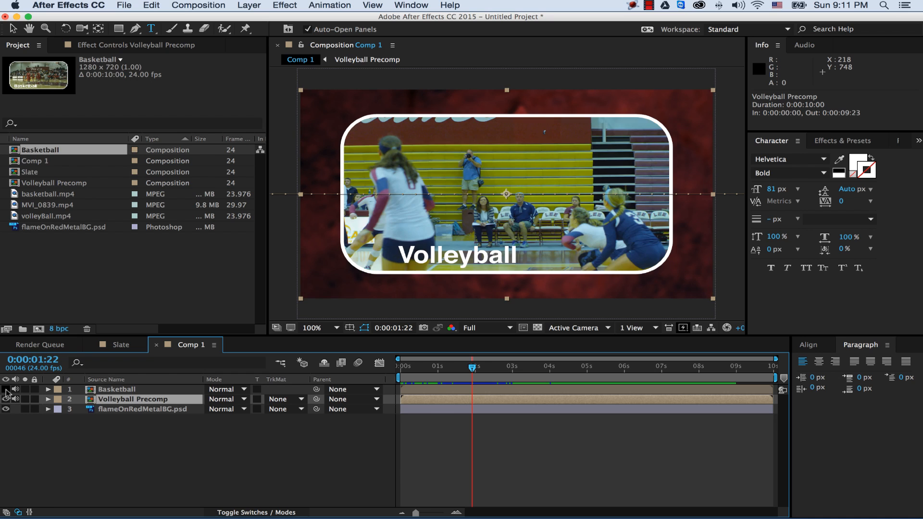
click(6, 389)
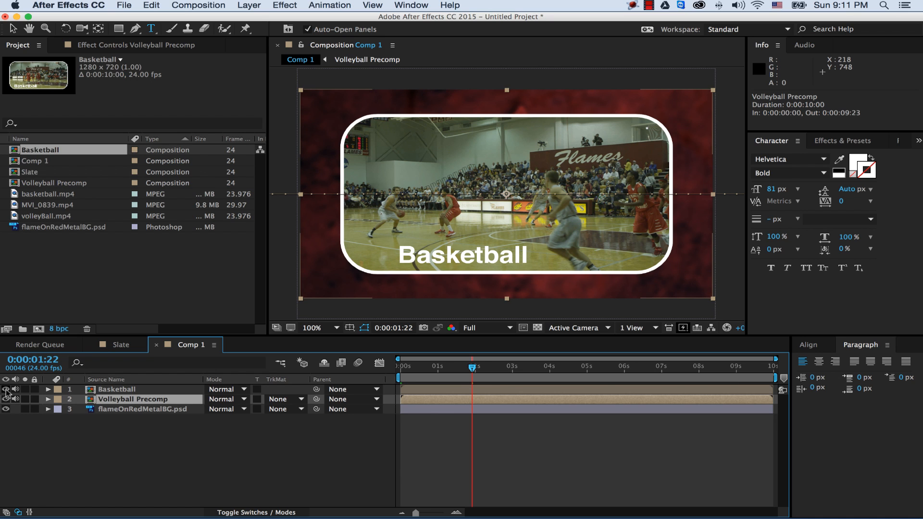
click(6, 389)
click(6, 390)
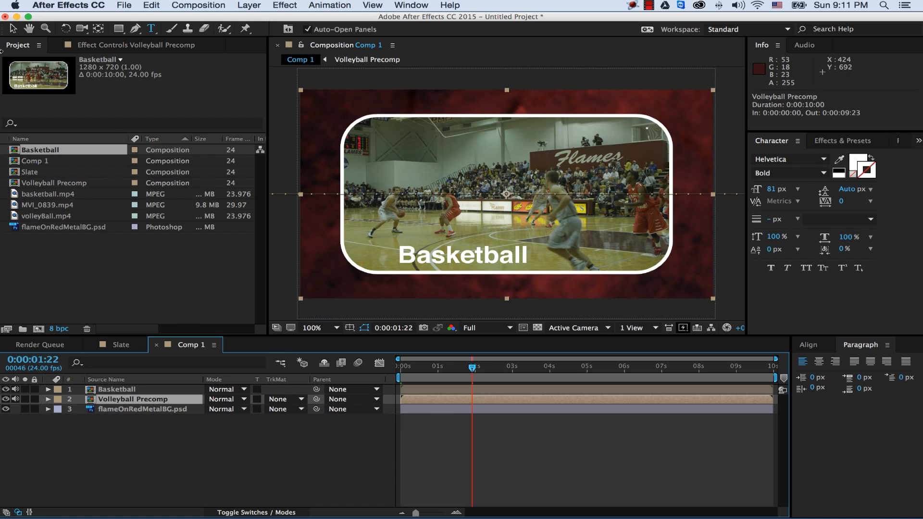
- Shift the Basketball layer in Comp 1 in time so that it starts at 0:00:03:00
click(13, 29)
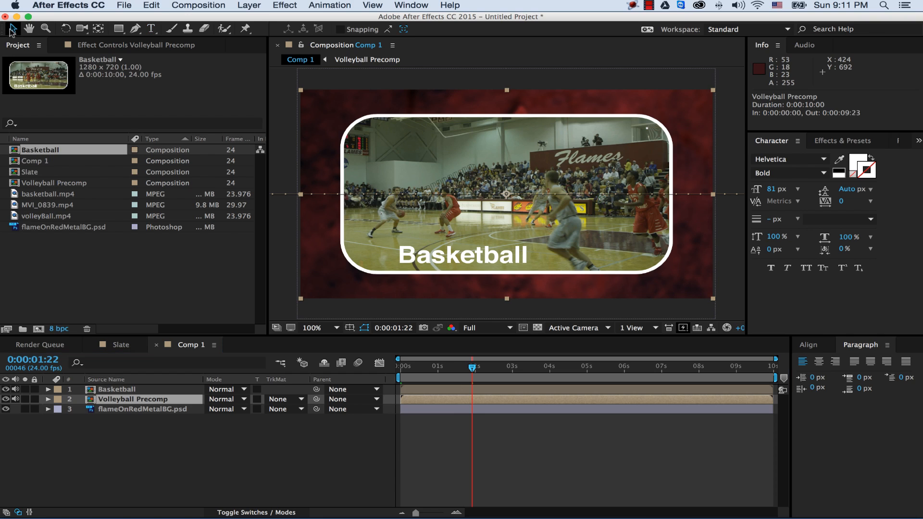
click(403, 390)
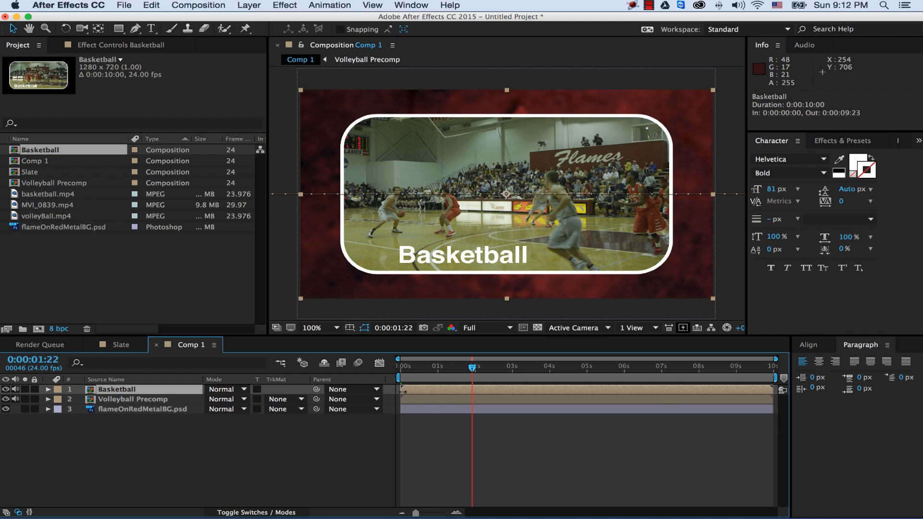
drag(412, 390, 514, 389)
drag(519, 392, 522, 393)
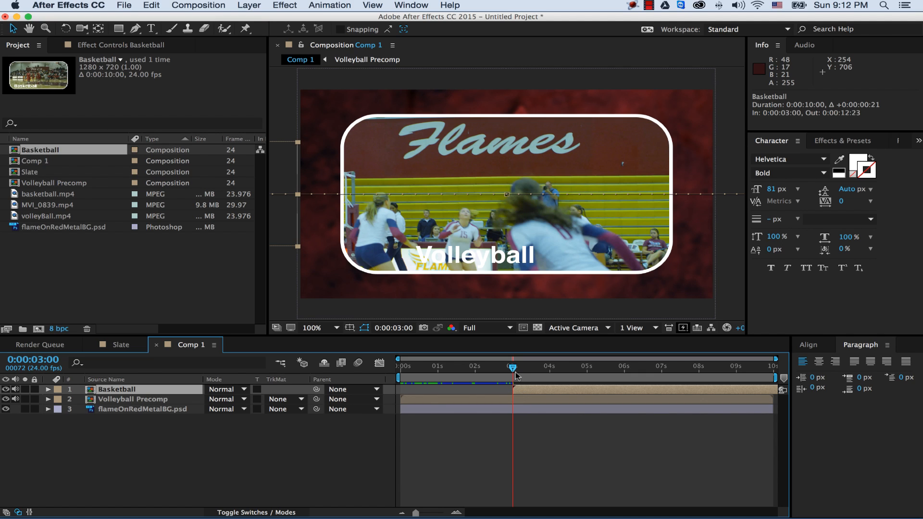
- Play Comp 1 from the start to preview the basketball clip sliding in over the volleyball clip
drag(513, 369, 335, 368)
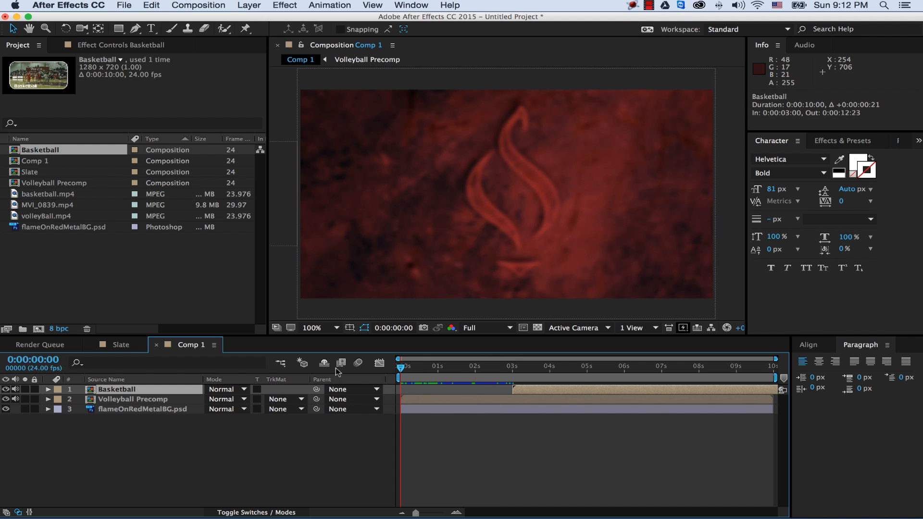
key(space)
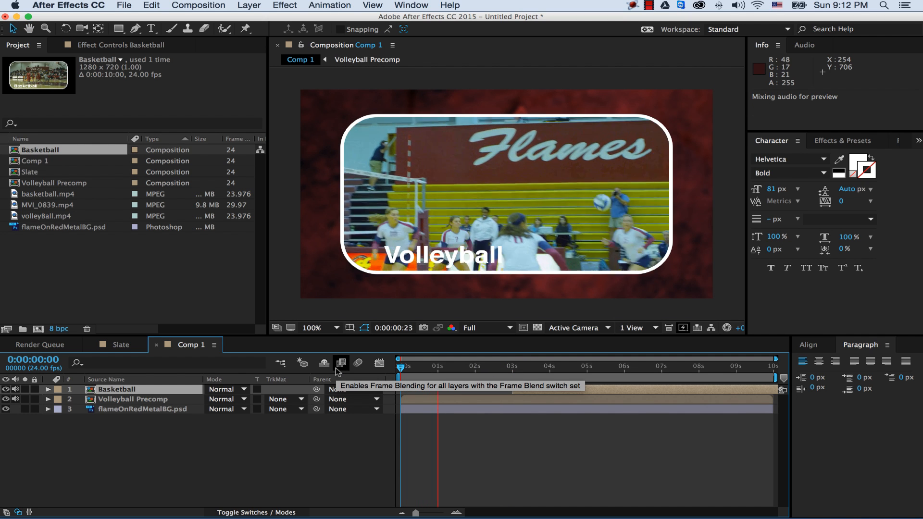
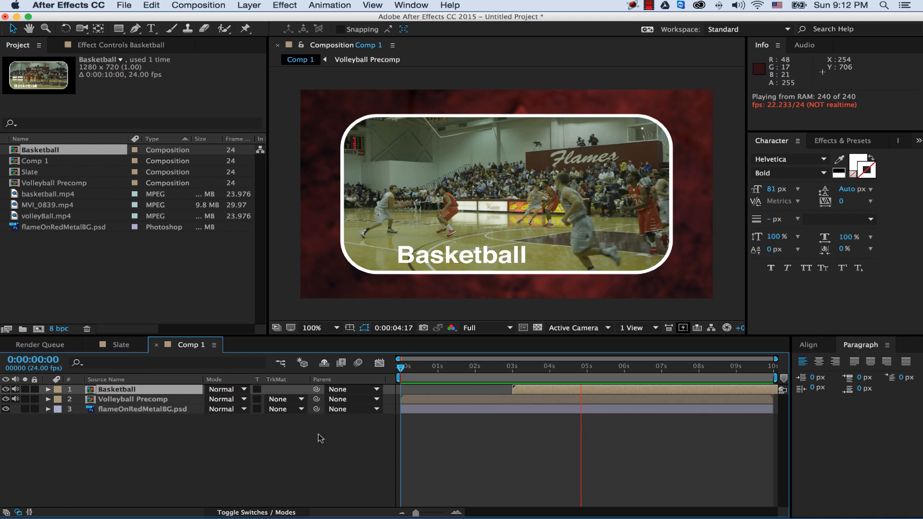
key(space)
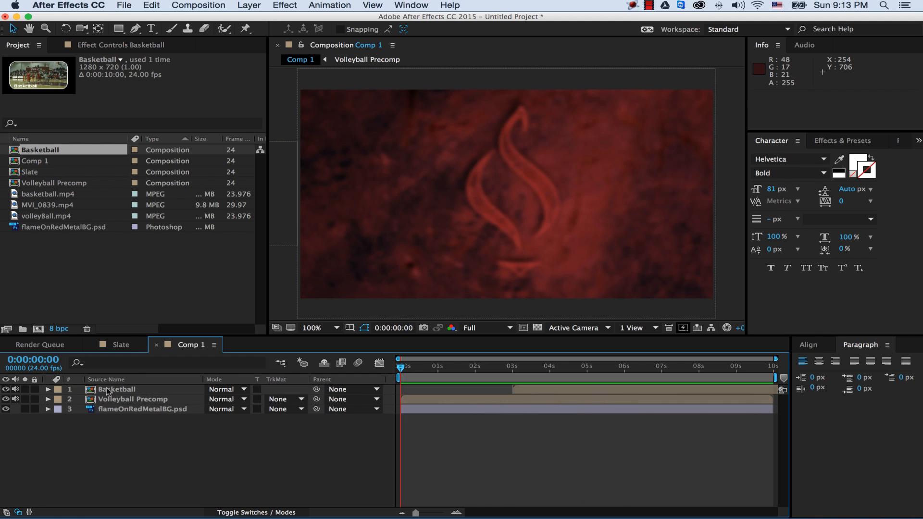
- Duplicate the Volleyball Precomp composition in the project, open the copy and collapse its title layer's properties
click(18, 185)
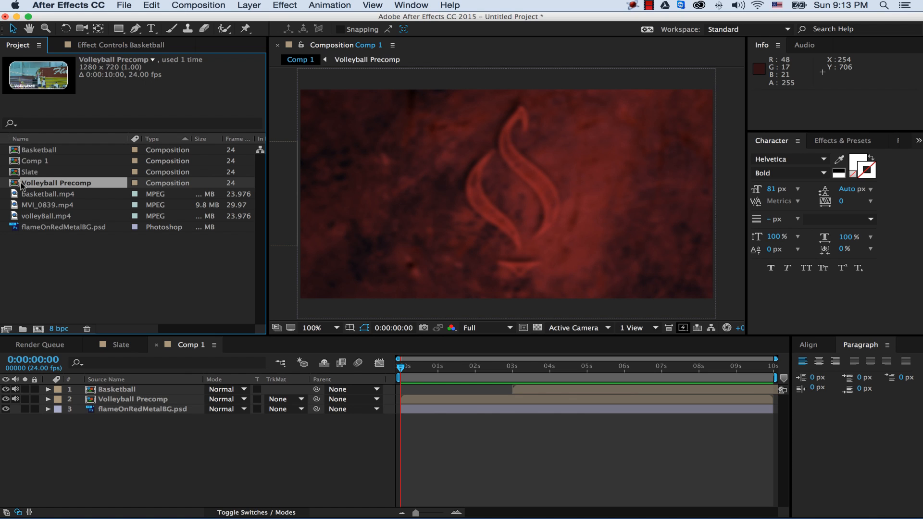
key(super+d)
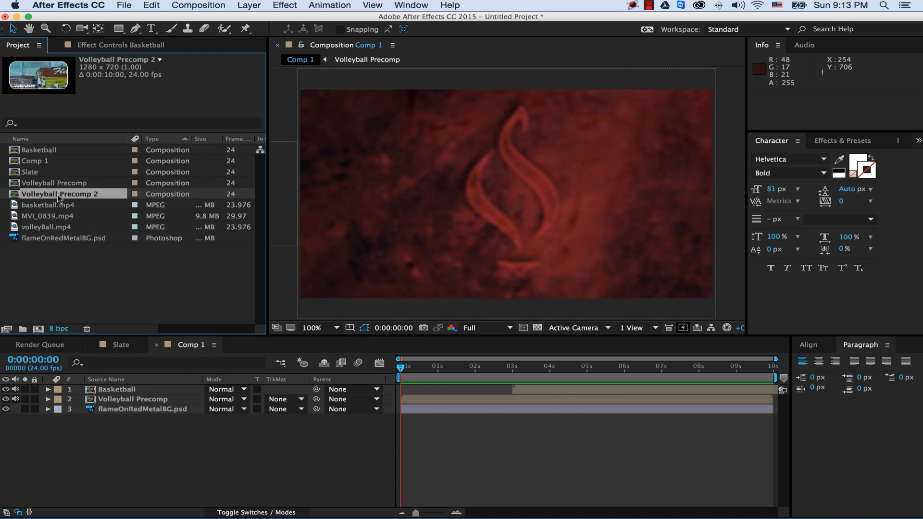
double_click(15, 195)
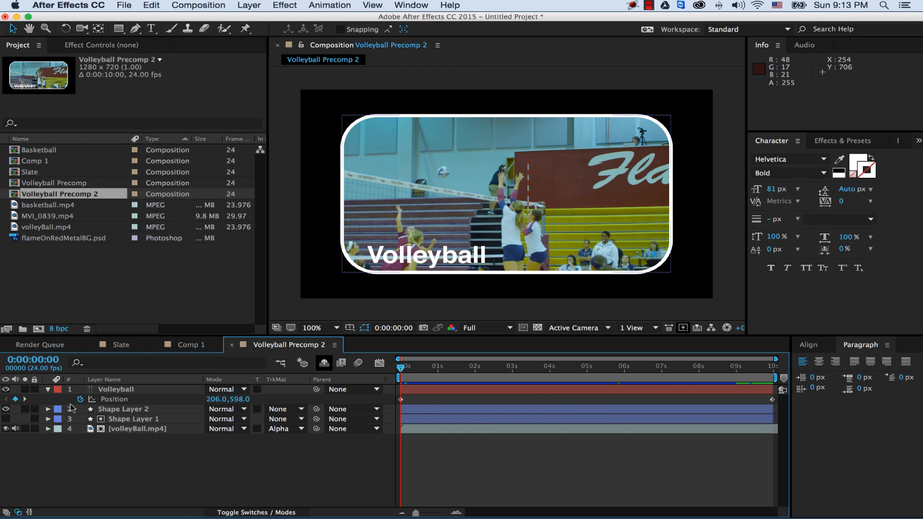
click(48, 390)
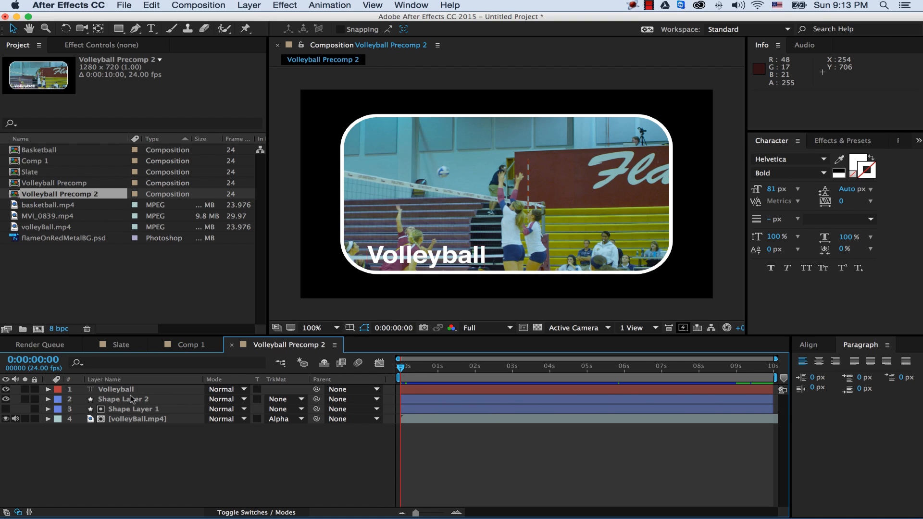
- Replace the volleyBall.mp4 layer in Volleyball Precomp 2 with the MVI_0839.mp4 footage and scrub through the result
click(138, 420)
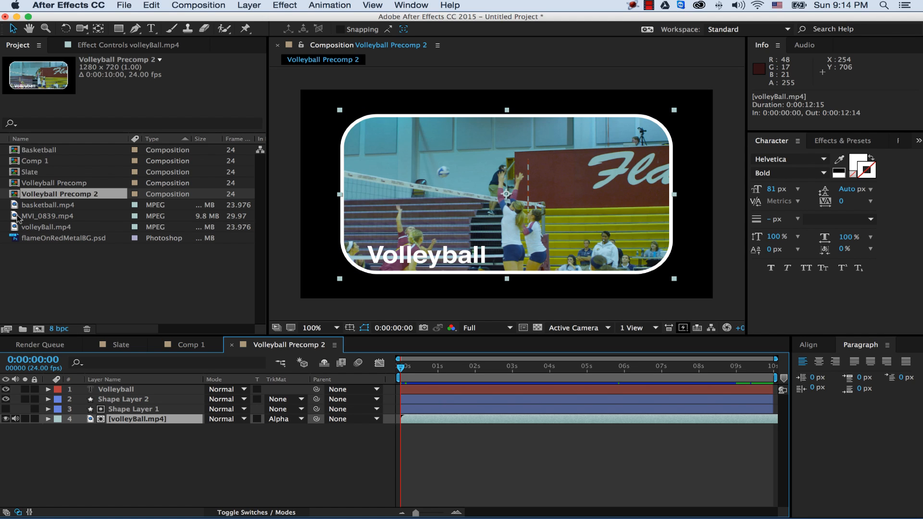
drag(15, 219, 130, 423)
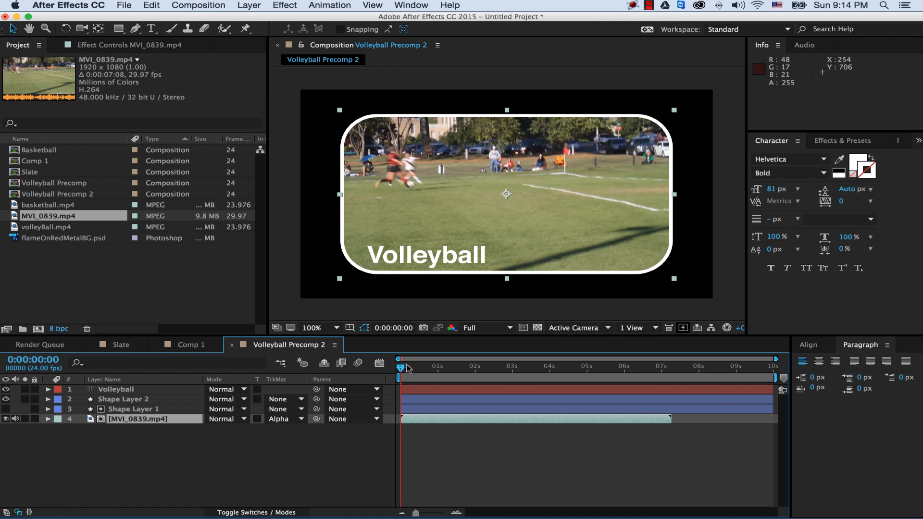
mouse_move(404, 369)
mouse_down()
mouse_move(591, 376)
mouse_move(394, 377)
mouse_up()
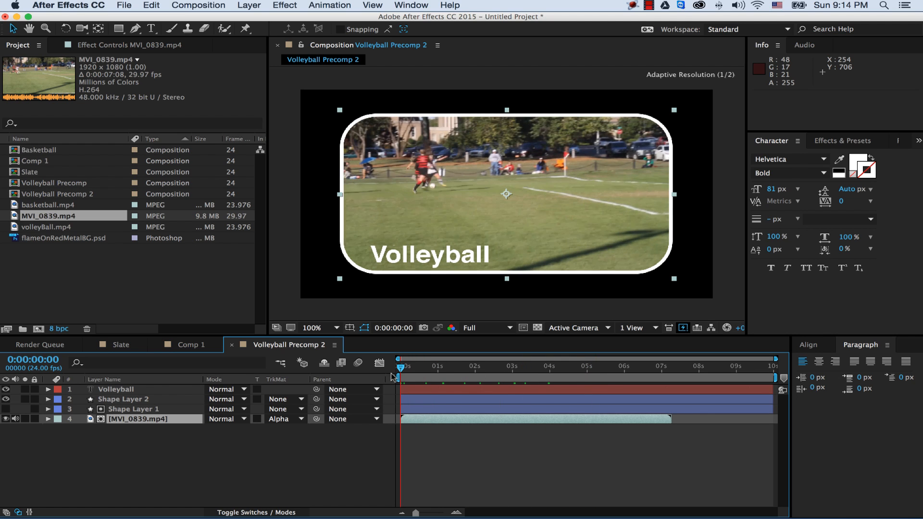
- Change the title text in Volleyball Precomp 2 to "Soccer" and scrub the timeline to check it
click(116, 392)
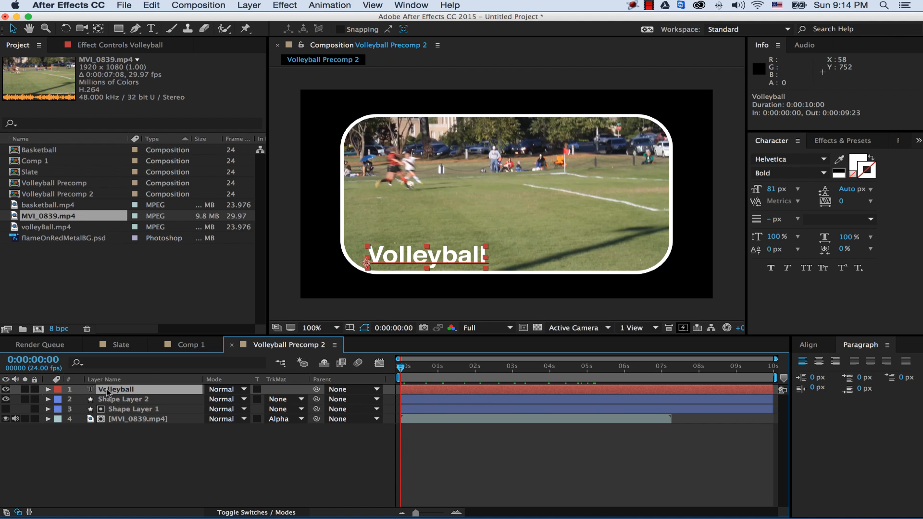
double_click(104, 392)
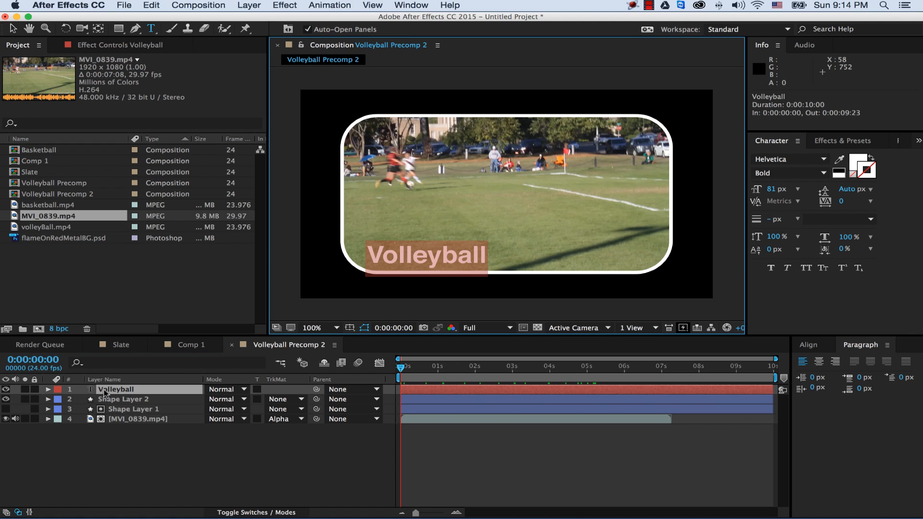
text(Soccer)
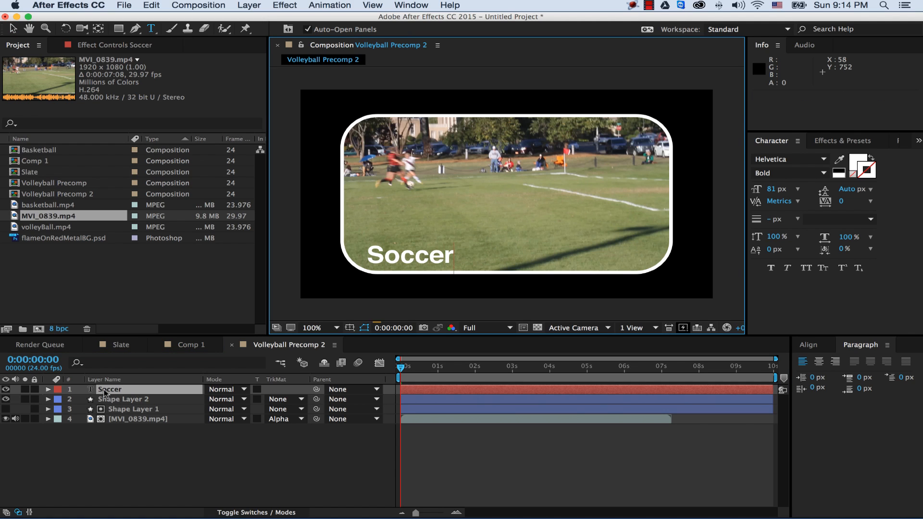
click(171, 292)
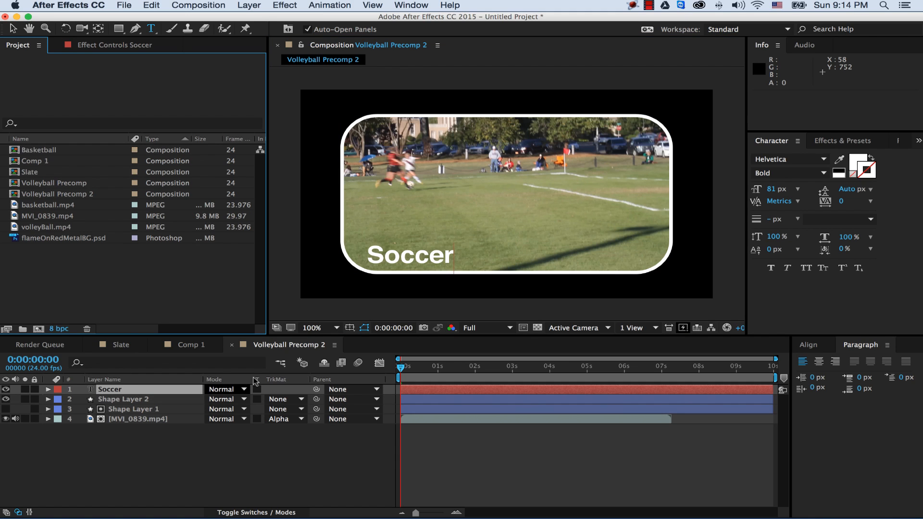
drag(403, 368, 370, 375)
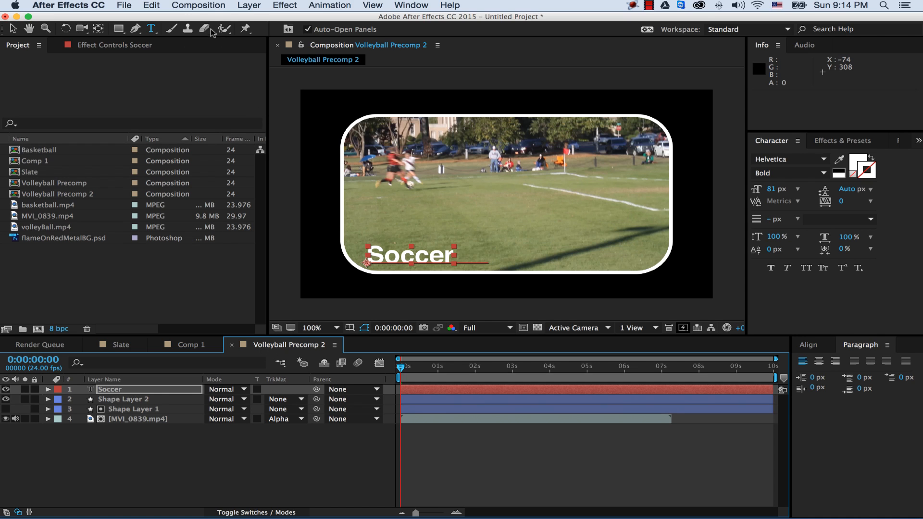
- Rename the Volleyball Precomp 2 composition to "Soccer" in its composition settings and close its timeline to return to Comp 1
click(211, 6)
click(211, 41)
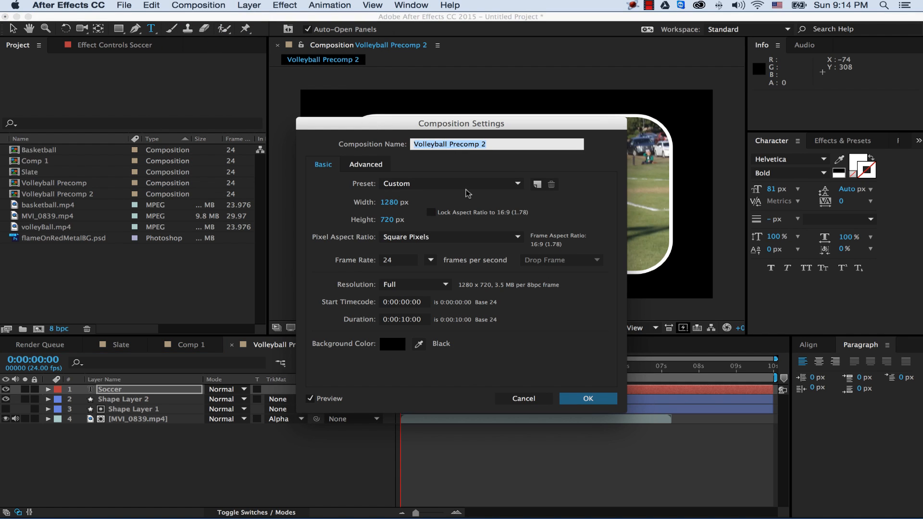
text(Soccer)
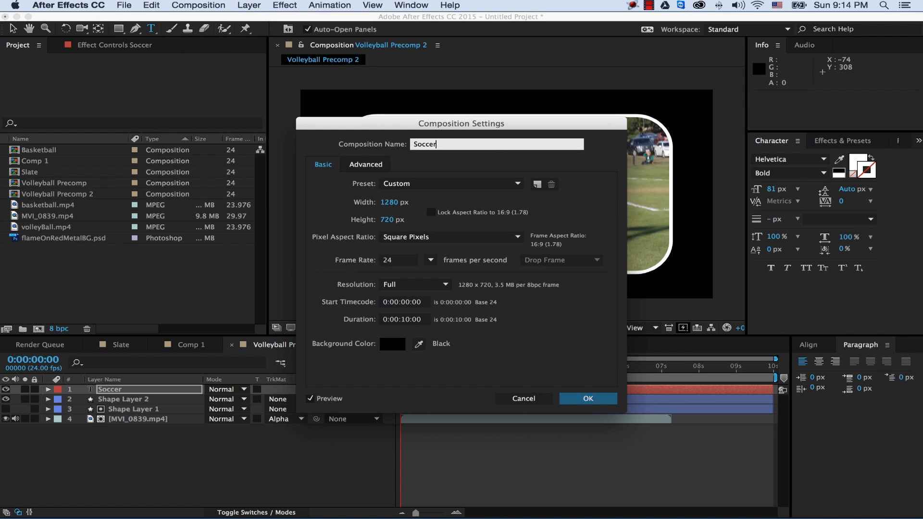
key(Return)
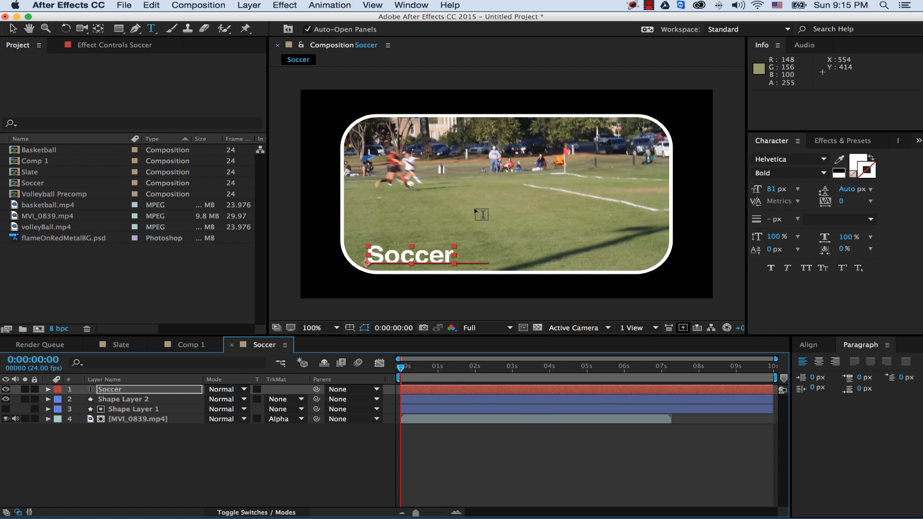
click(231, 346)
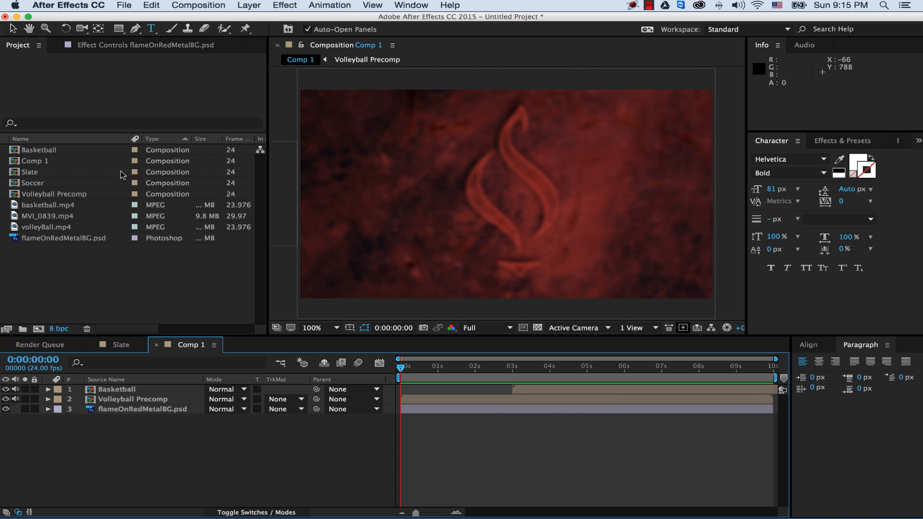
- Duplicate the Basketball layer in Comp 1 and replace the upper copy with the Soccer composition
click(112, 391)
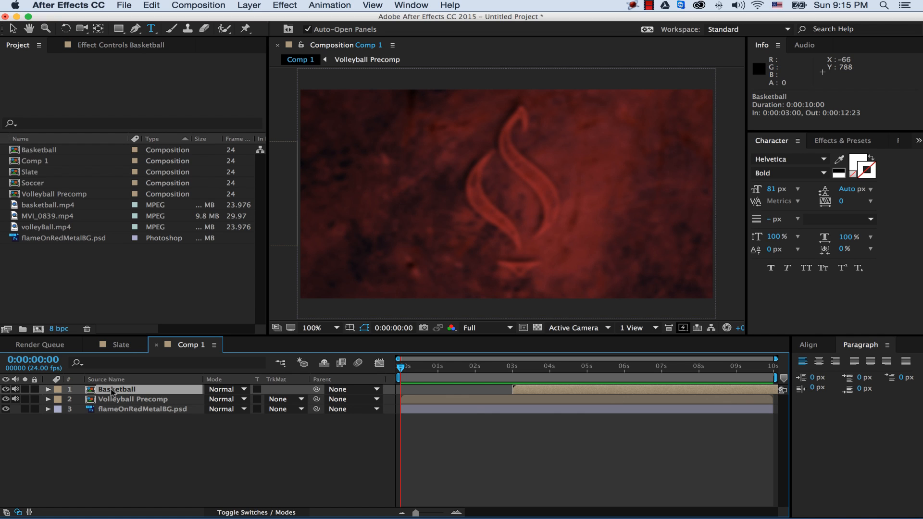
key(super+d)
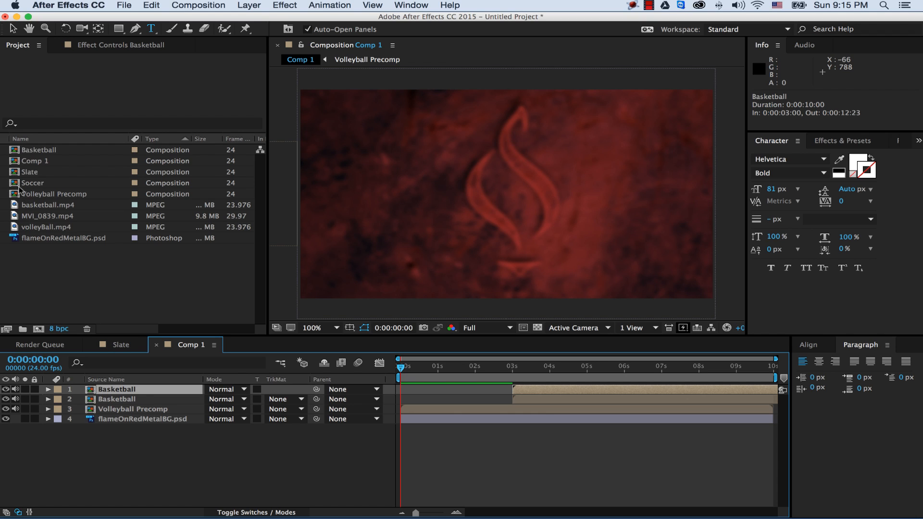
drag(16, 187, 117, 393)
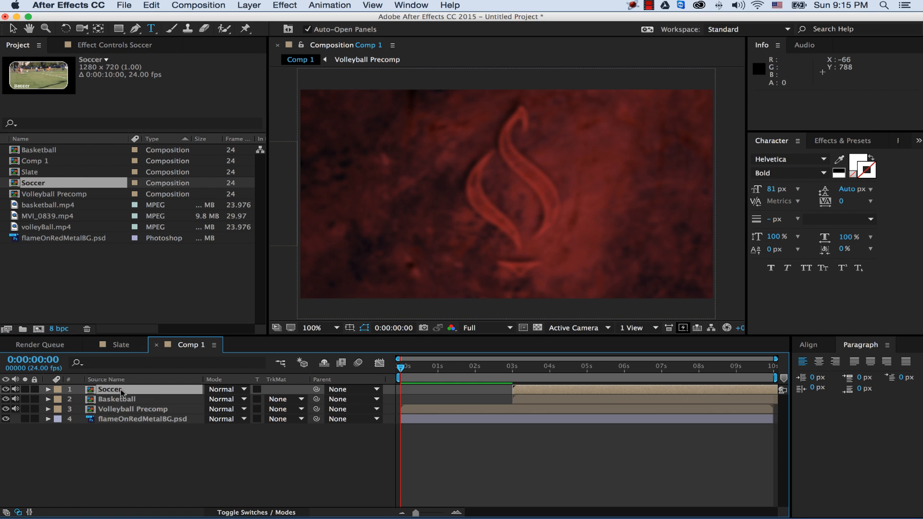
- Move the current time to 0:00:06:00 and shift the Soccer layer so it starts there
click(530, 367)
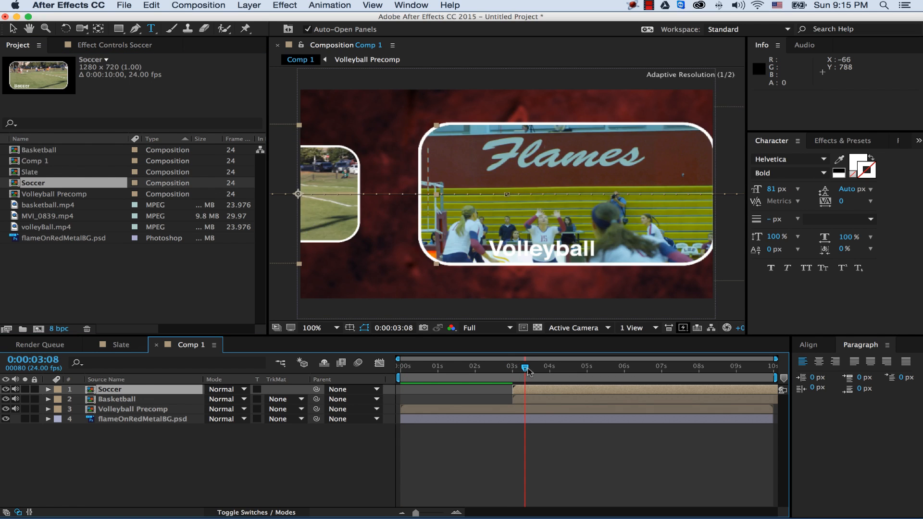
drag(537, 372, 586, 374)
drag(587, 373, 626, 375)
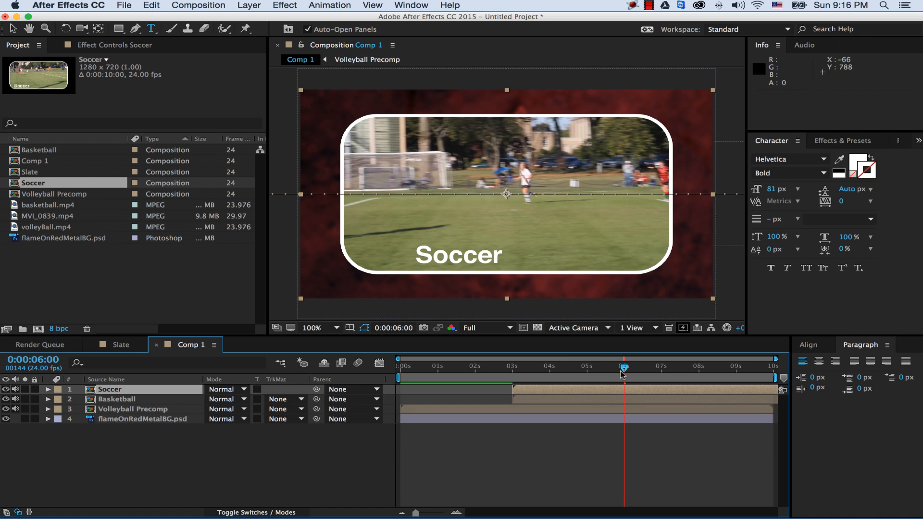
drag(521, 391, 633, 392)
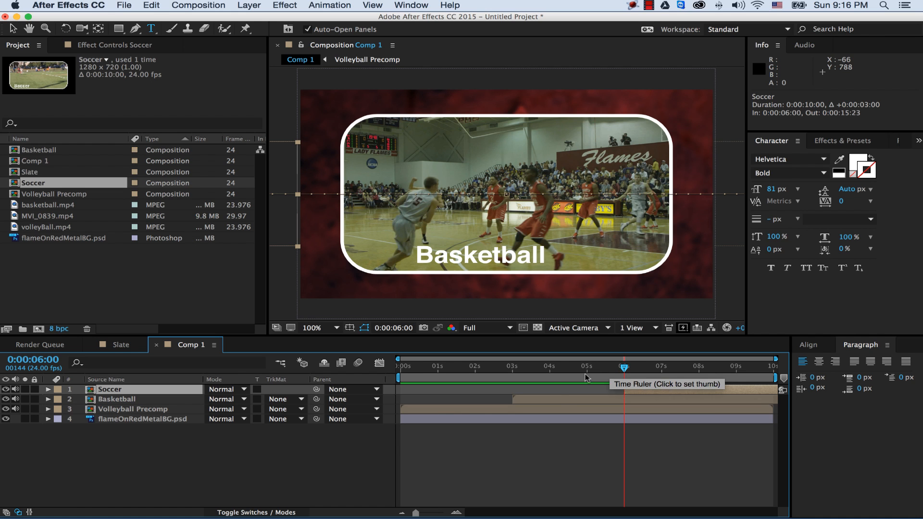
- Preview Comp 1 from the start to watch the volleyball, basketball and soccer clips slide in one after another
click(403, 367)
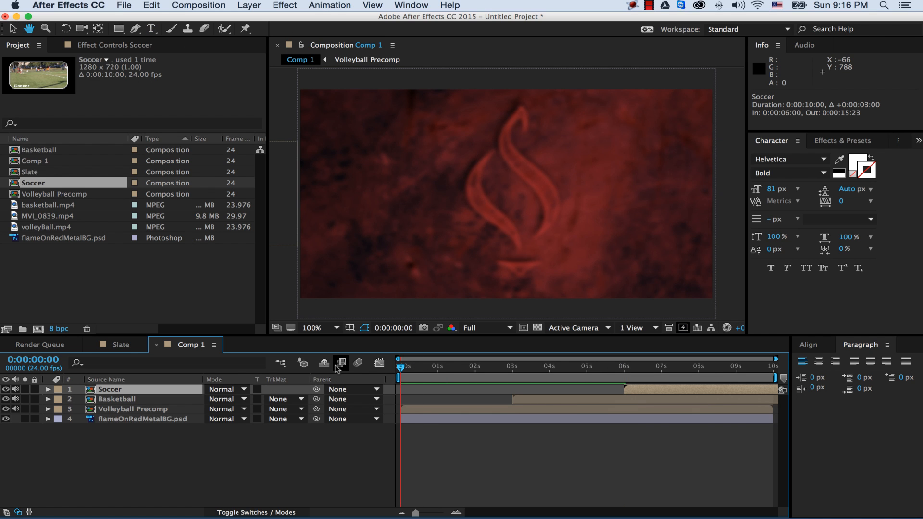
key(space)
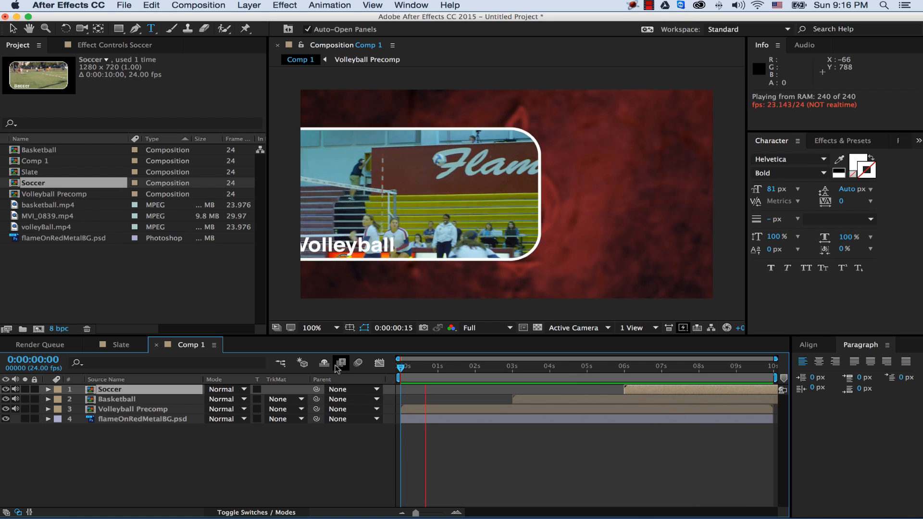
key(space)
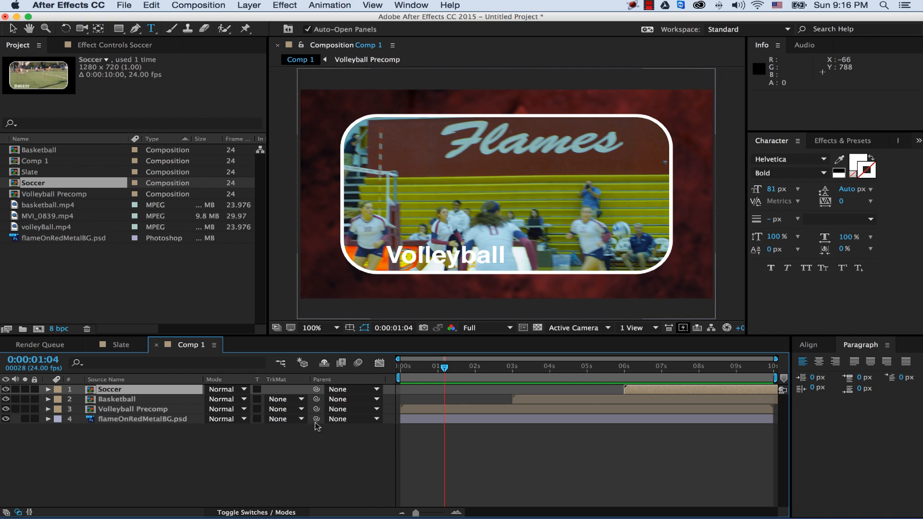
drag(444, 370, 399, 371)
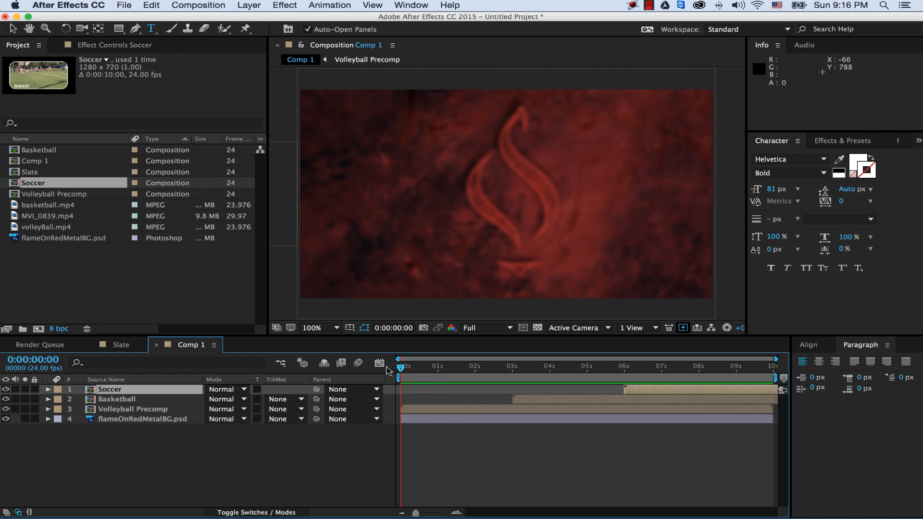
key(space)
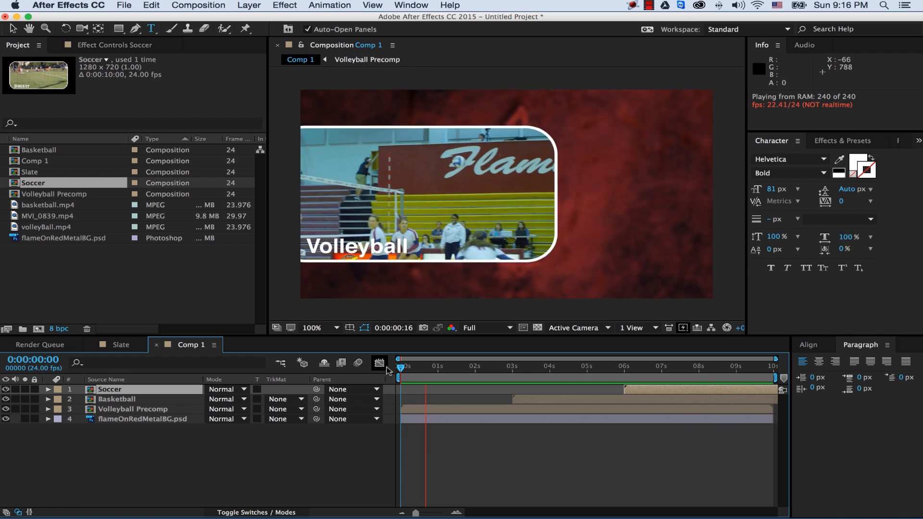
key(space)
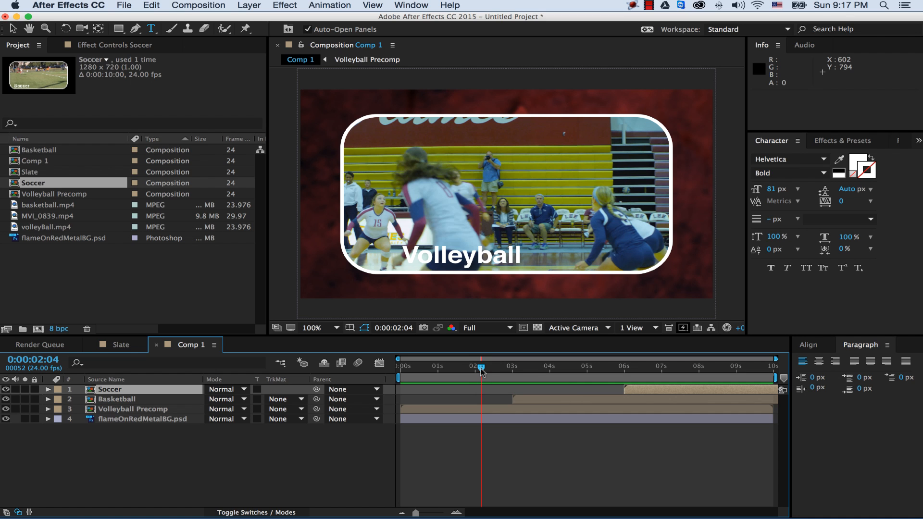
- Scrub through the volleyball clip in Comp 1 between one second and 0:00:02:11 to examine the action
drag(482, 368, 438, 372)
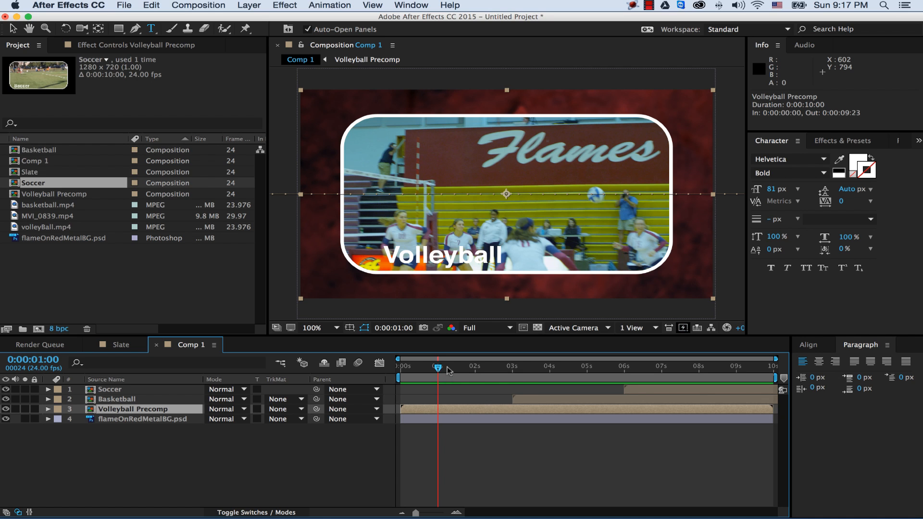
drag(438, 369, 475, 370)
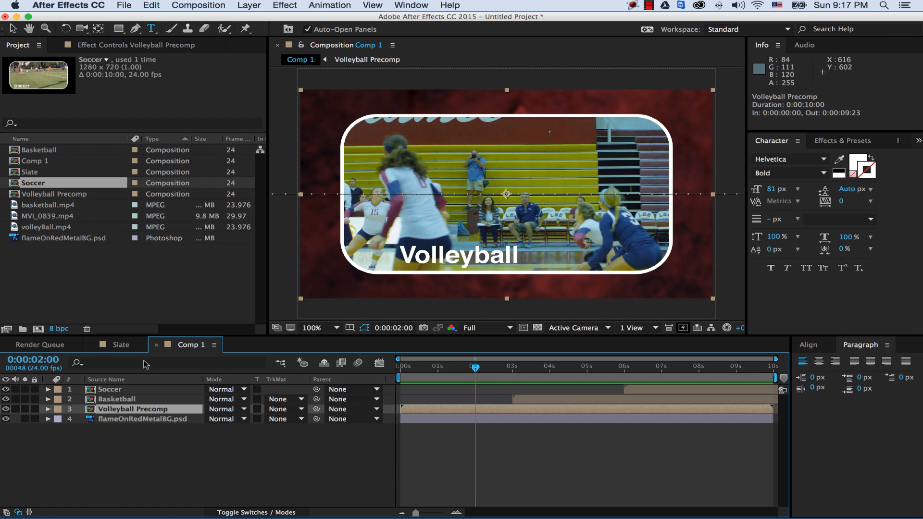
drag(477, 369, 493, 369)
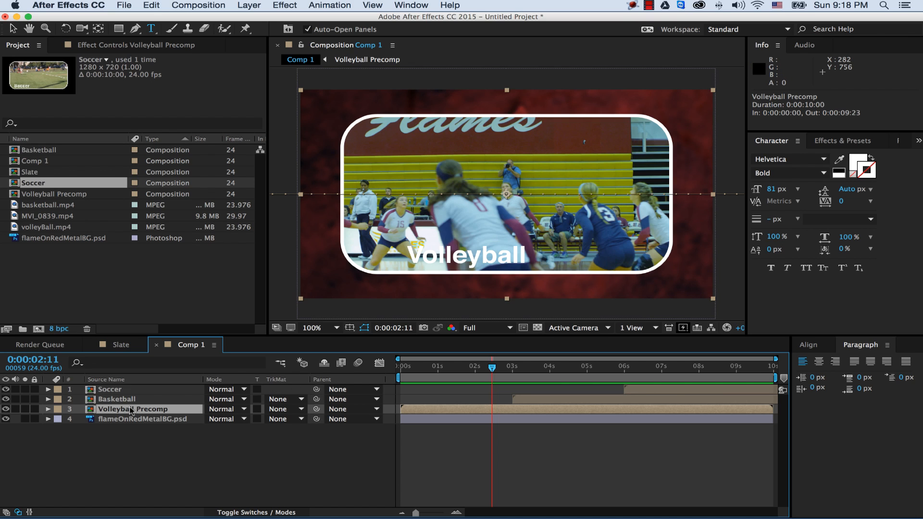
- Open Volleyball Precomp and slide the volleyBall.mp4 layer earlier so its in point is at -0:00:03:06
double_click(93, 413)
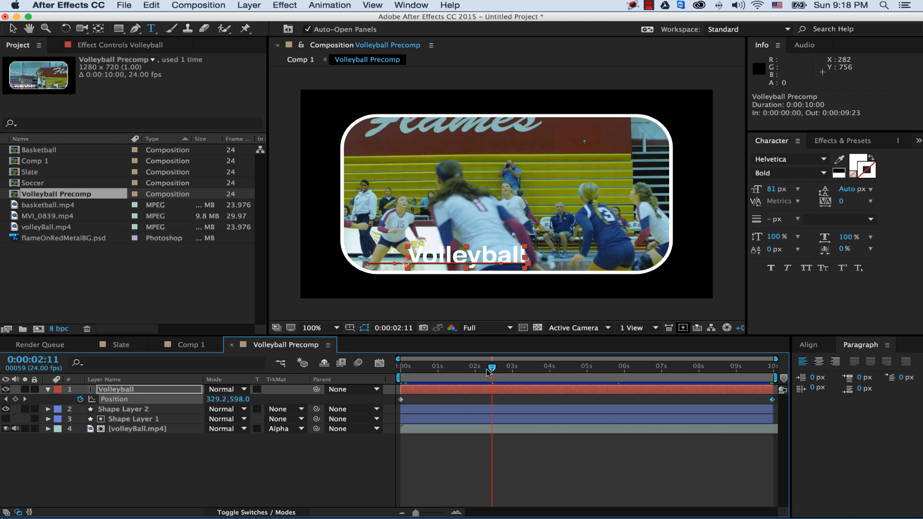
click(189, 346)
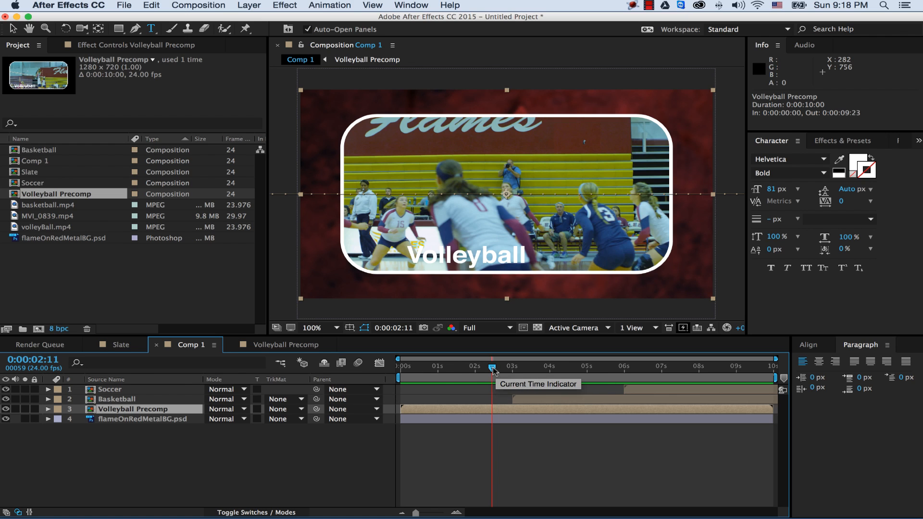
click(270, 346)
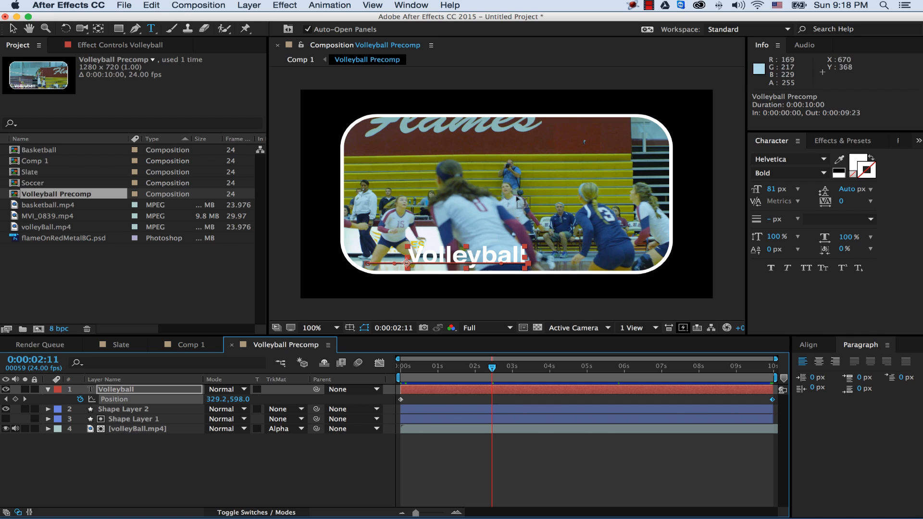
click(130, 429)
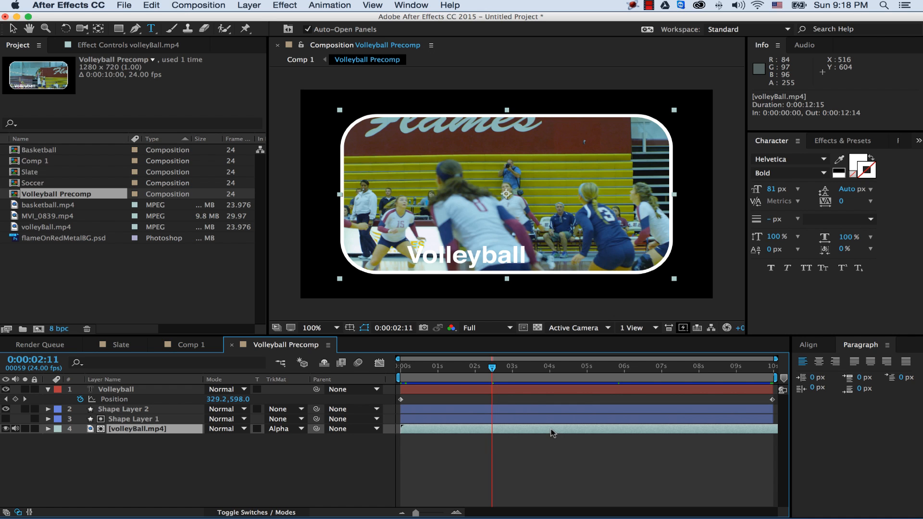
drag(551, 432, 430, 431)
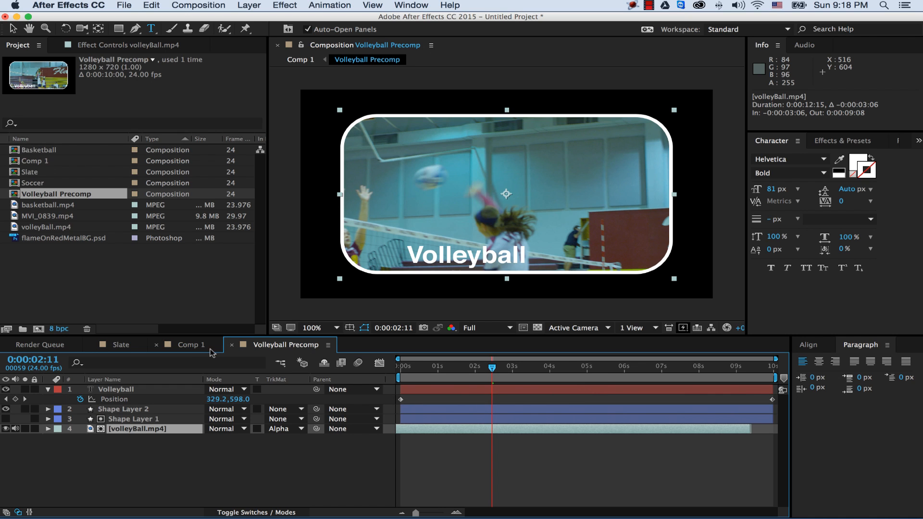
- Return to Comp 1 and play it from the start to check the retimed volleyball footage
click(191, 346)
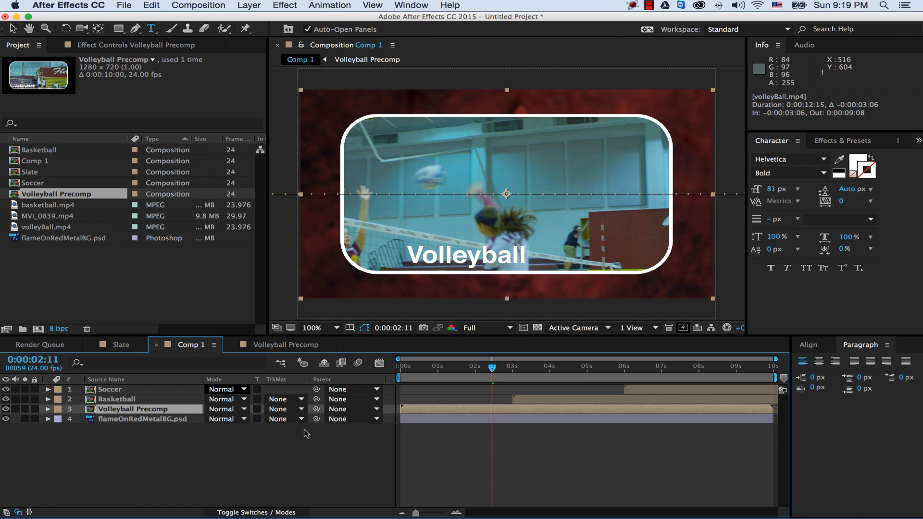
drag(385, 375, 356, 373)
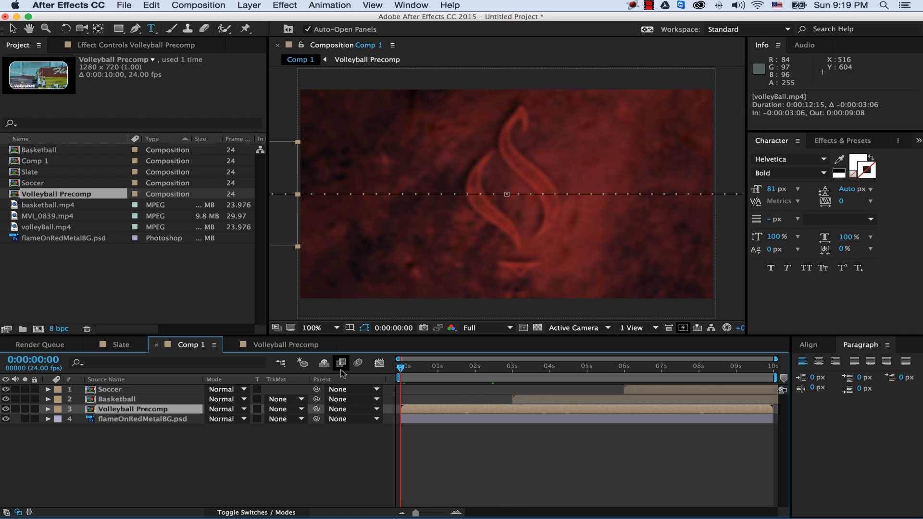
key(space)
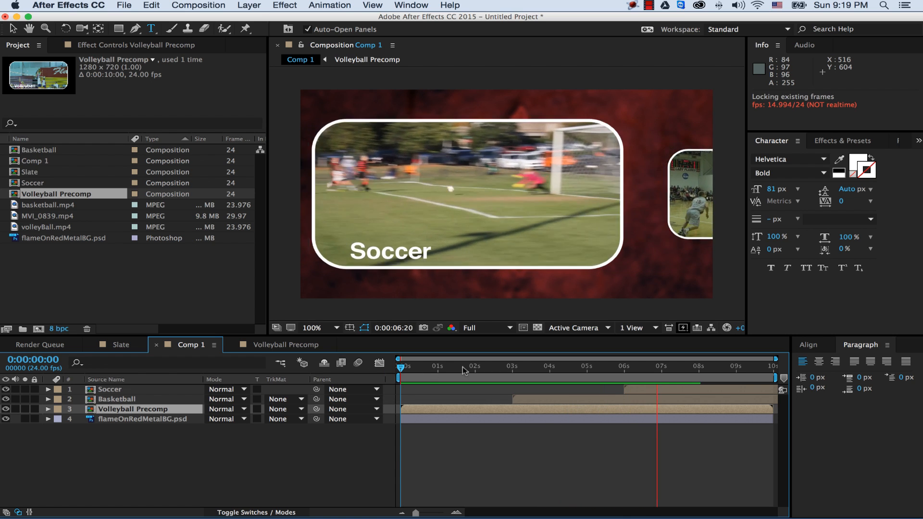
key(space)
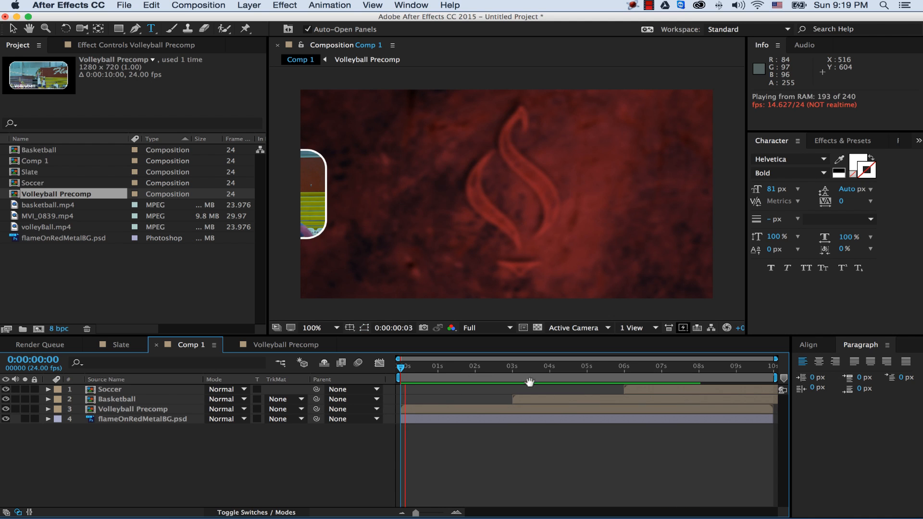
- At 0:00:05:08 in Comp 1, open the Basketball composition, retime basketball.mp4 to span -0:00:15:17 to 0:00:05:13, and return to Comp 1
click(482, 368)
drag(482, 368, 600, 378)
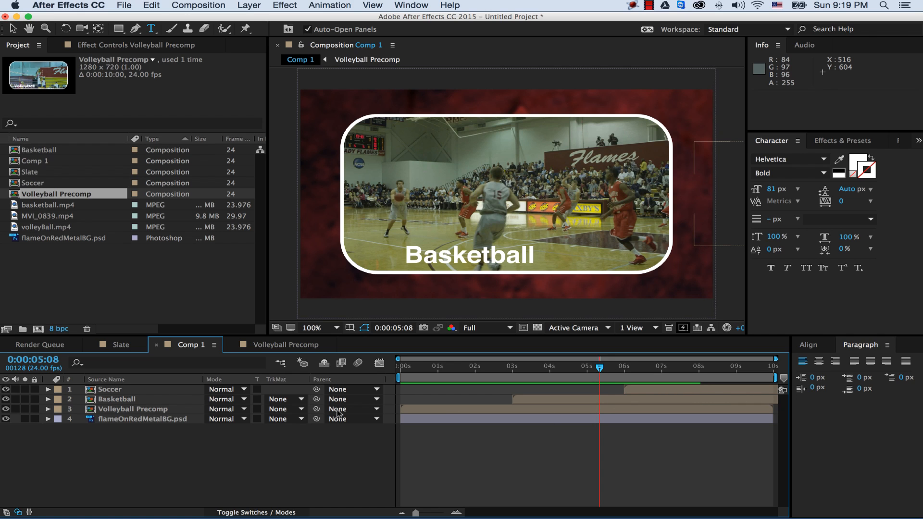
double_click(93, 400)
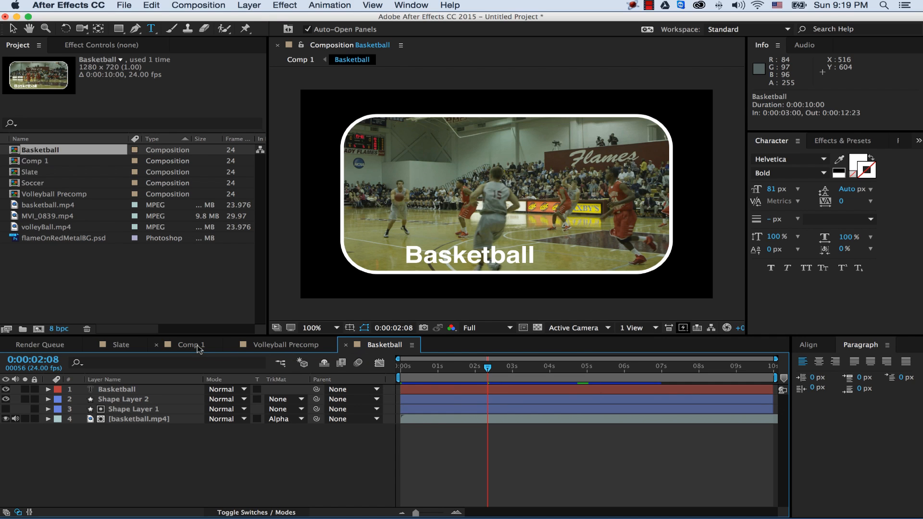
click(511, 422)
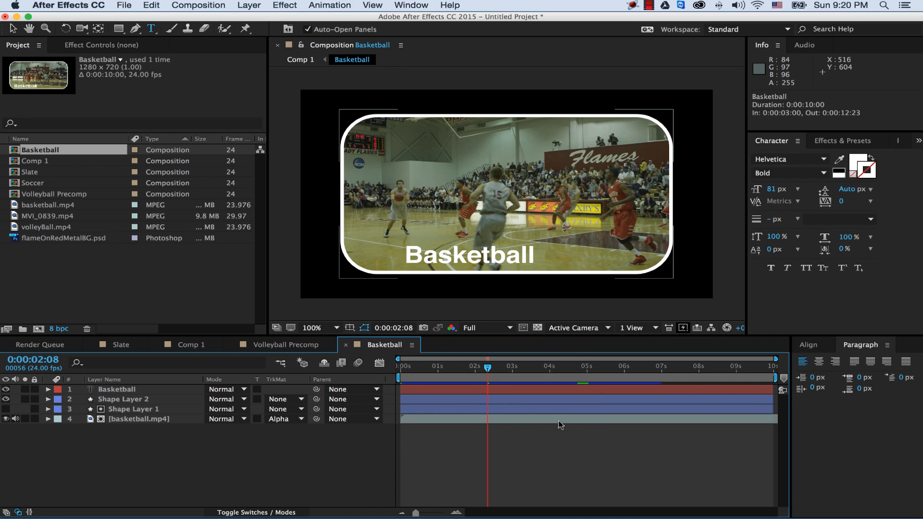
click(637, 423)
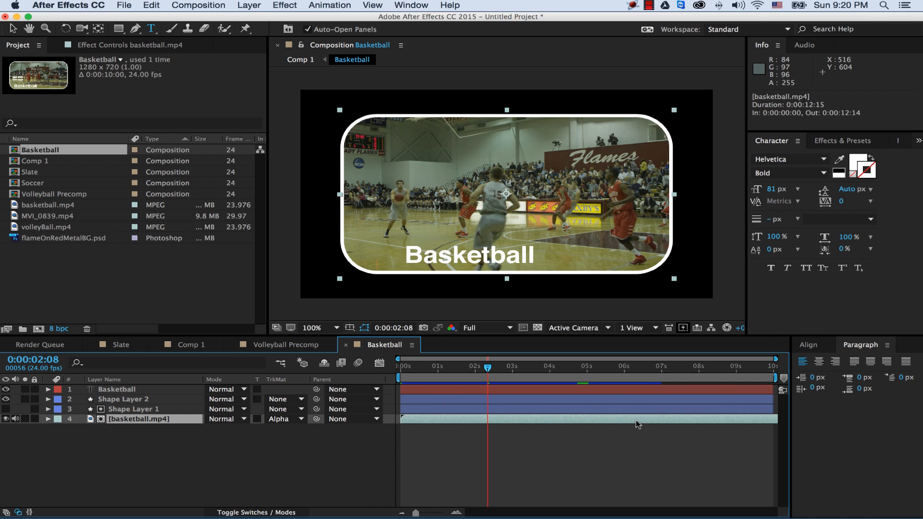
drag(638, 424, 444, 424)
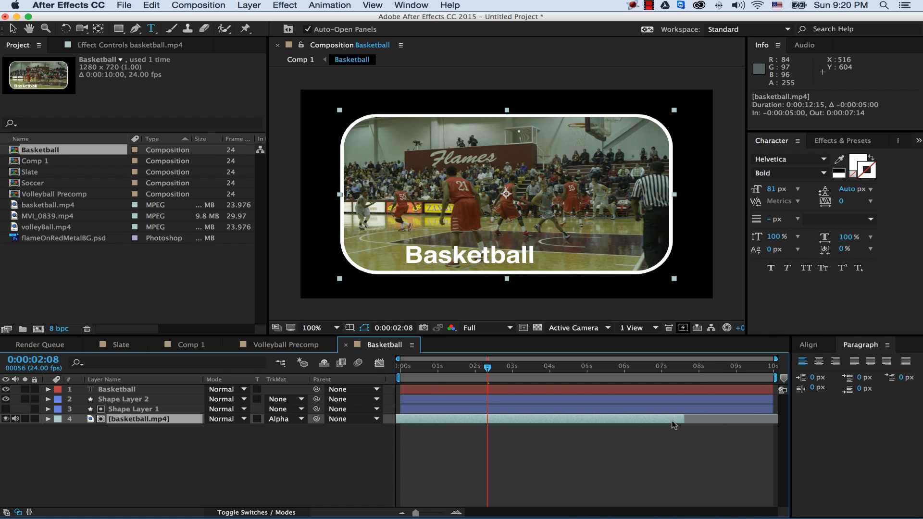
drag(675, 425, 599, 423)
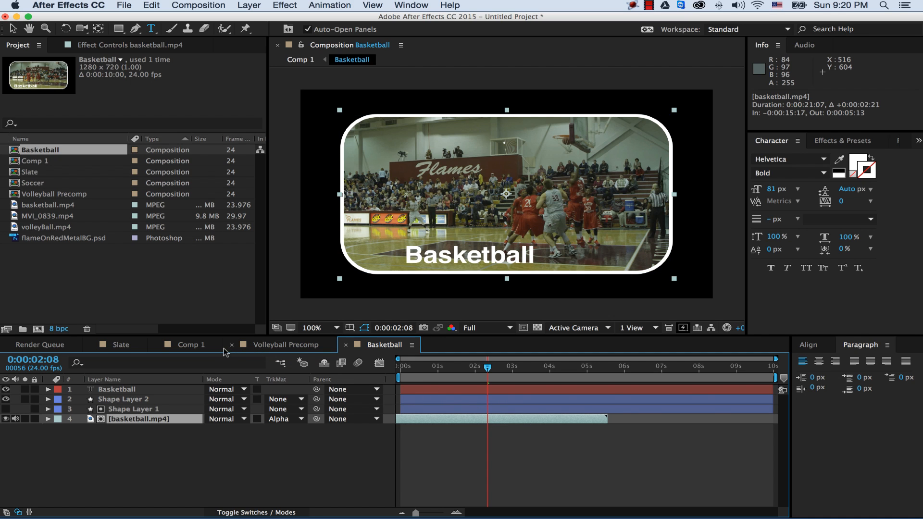
click(192, 344)
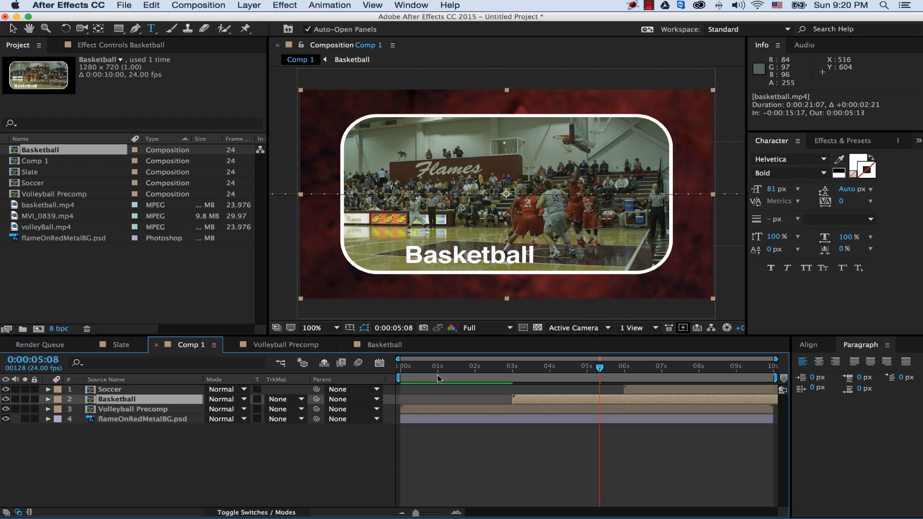
- Play Comp 1 from the start and park the time indicator at 0:00:05:21 to examine the basketball action
key(Home)
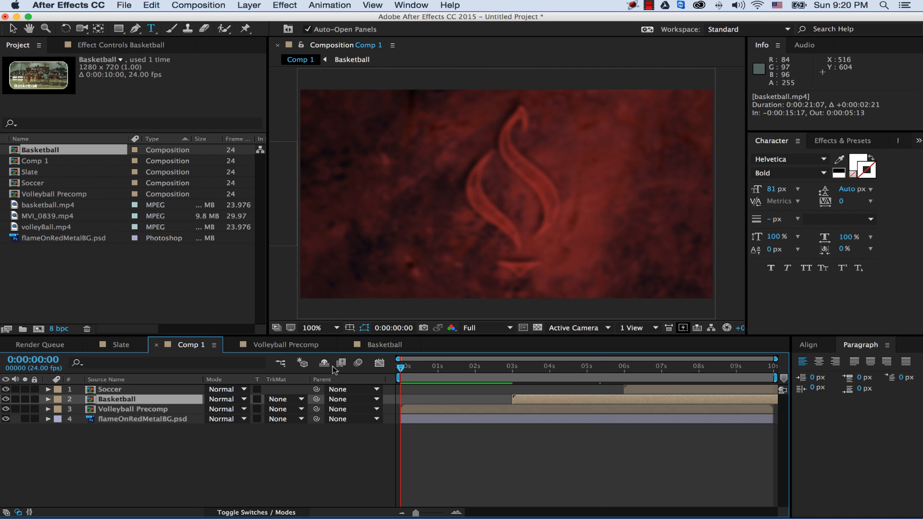
key(space)
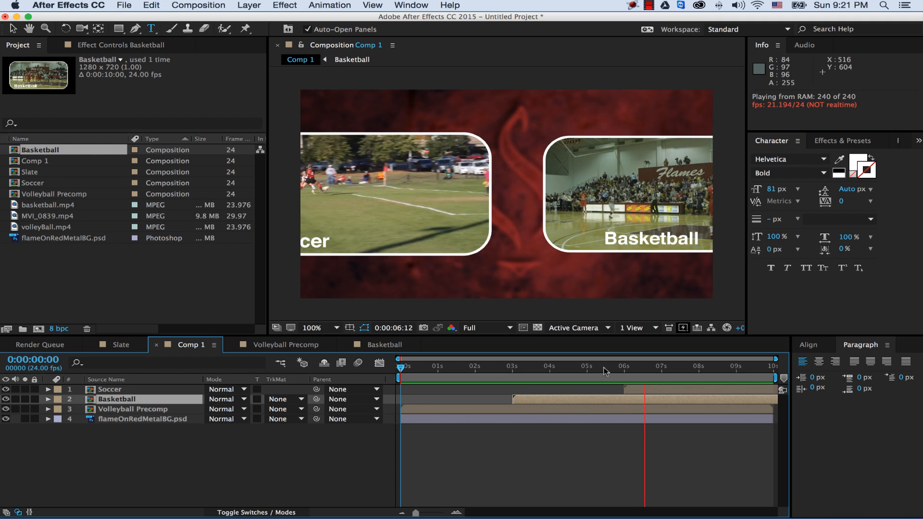
click(605, 367)
drag(607, 369, 621, 370)
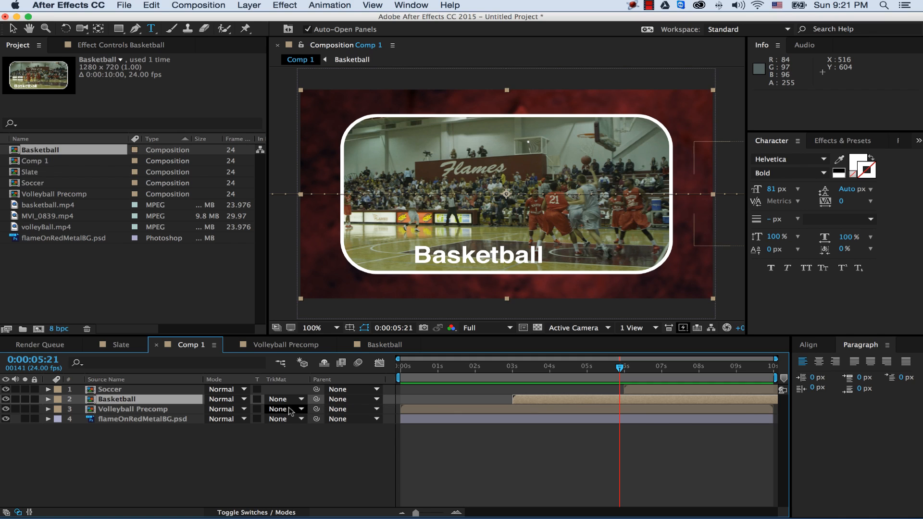
- Slide basketball.mp4 20 frames later in the Basketball composition, putting its in point at -0:00:14:21, and return to Comp 1
double_click(90, 401)
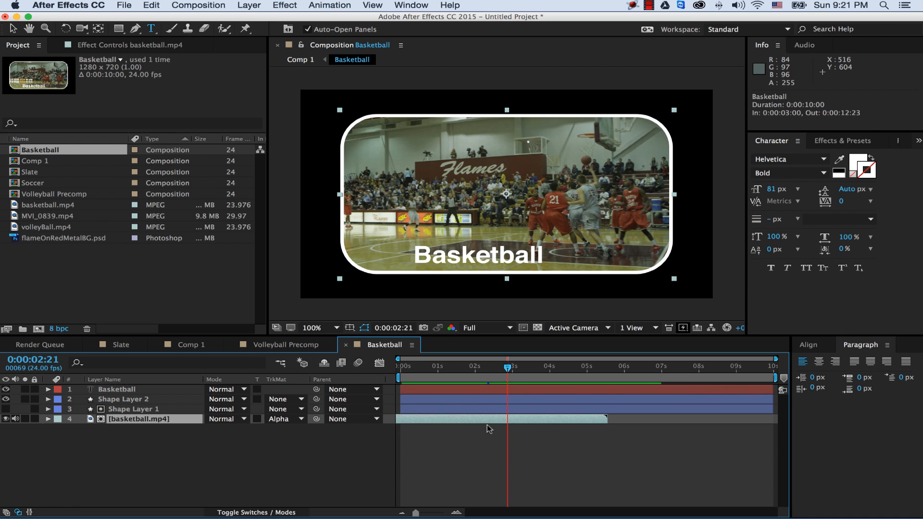
drag(508, 422, 546, 420)
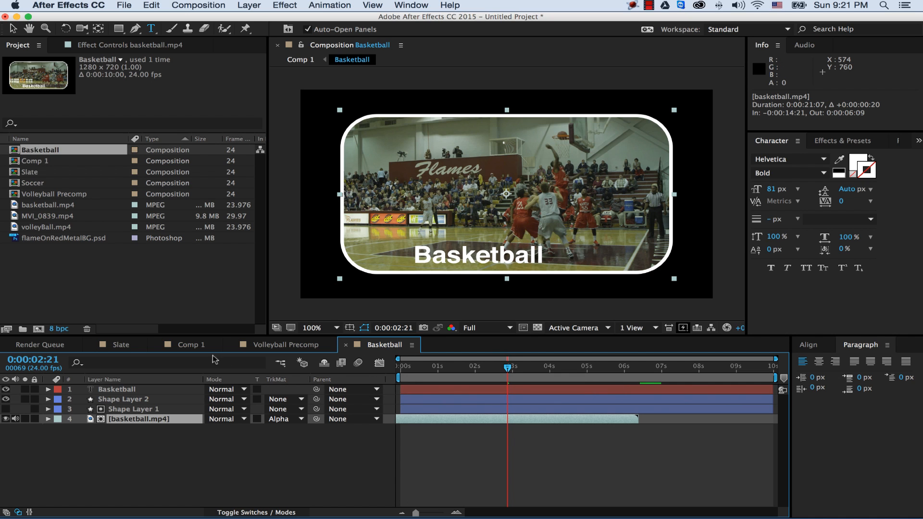
click(203, 345)
- At 0:00:07:00 in Comp 1, open the Soccer composition, try sliding MVI_0839.mp4 to start at 0:00:00:18, and return to Comp 1
drag(492, 374, 663, 377)
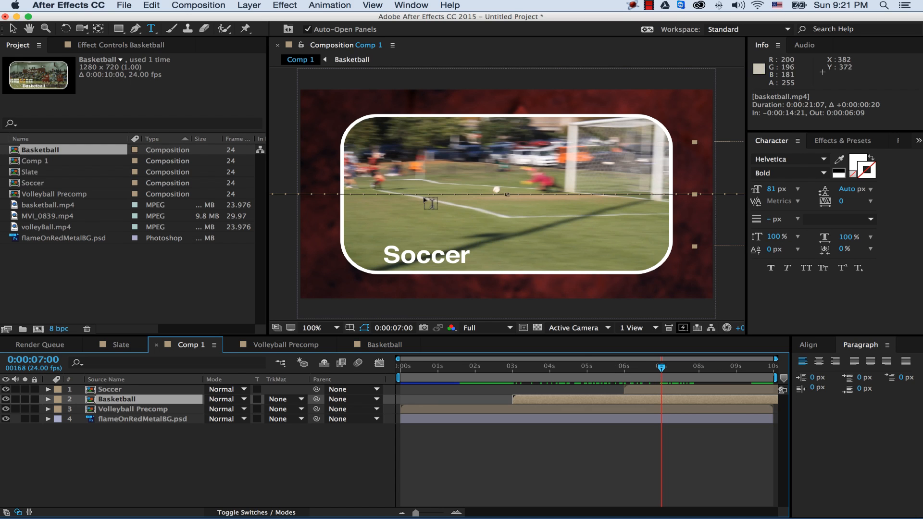
click(109, 390)
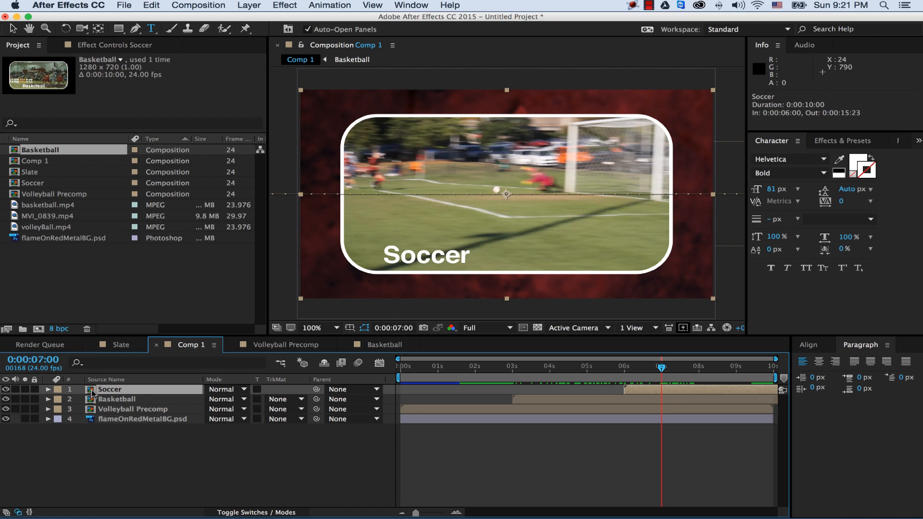
double_click(93, 393)
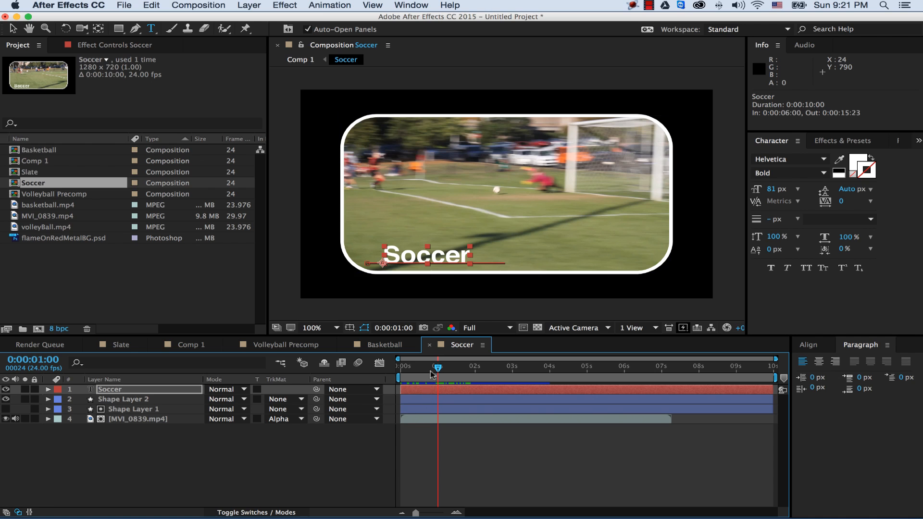
drag(570, 422, 600, 425)
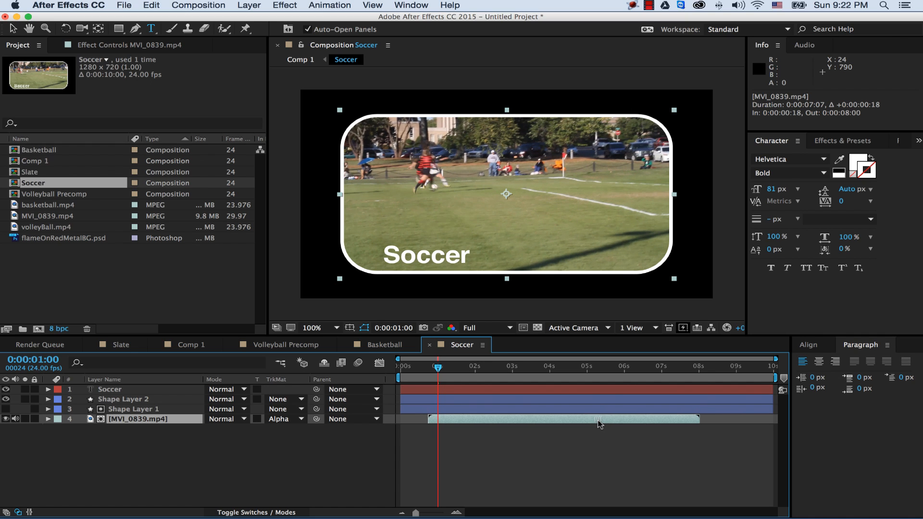
click(197, 350)
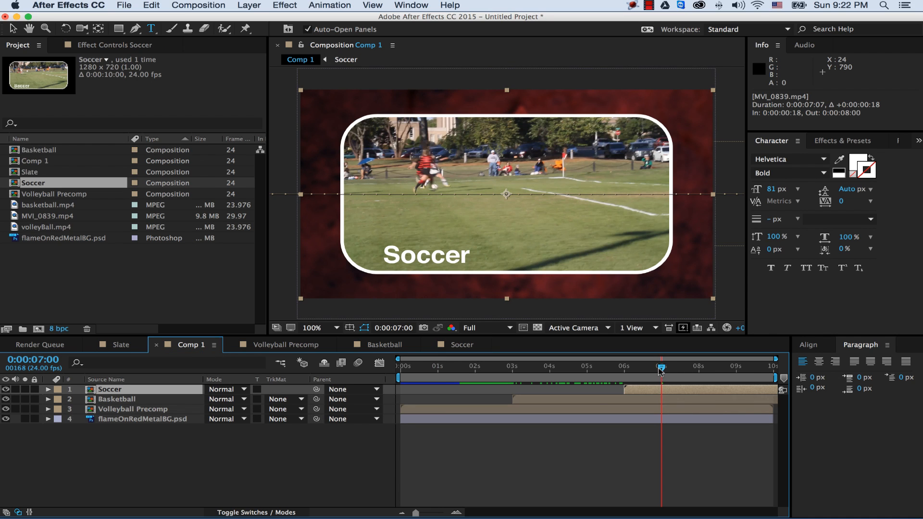
- Check the Soccer layer's entrance back to its in point, and slide MVI_0839.mp4 in the Soccer composition back to start at 0:00:00:00
drag(662, 367, 646, 370)
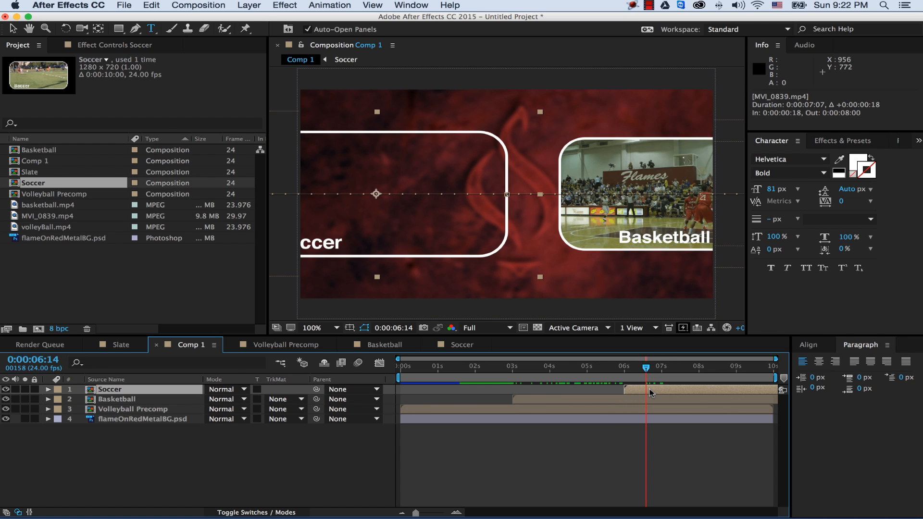
drag(645, 370, 635, 371)
key(i)
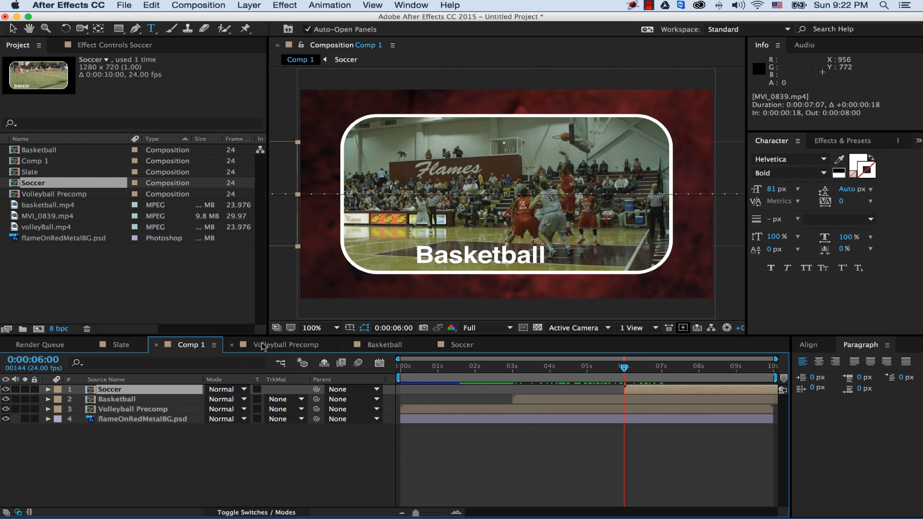
click(460, 346)
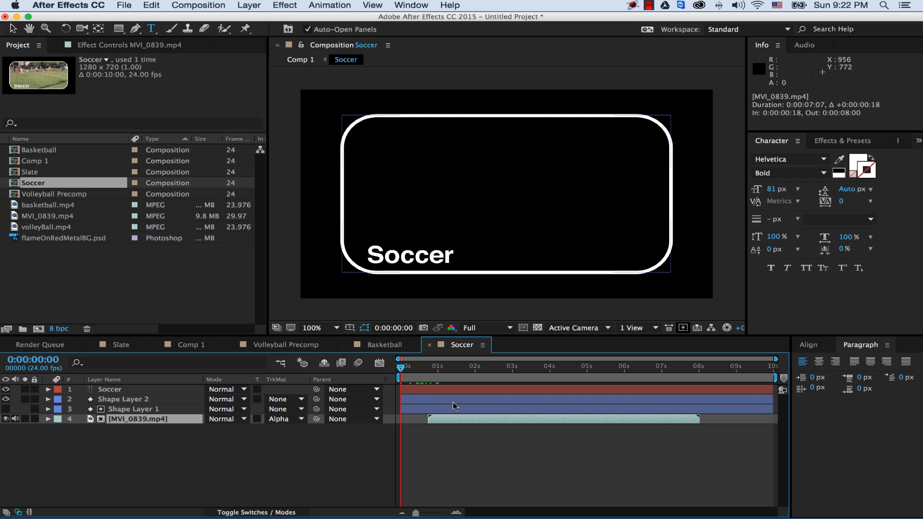
drag(460, 422, 434, 422)
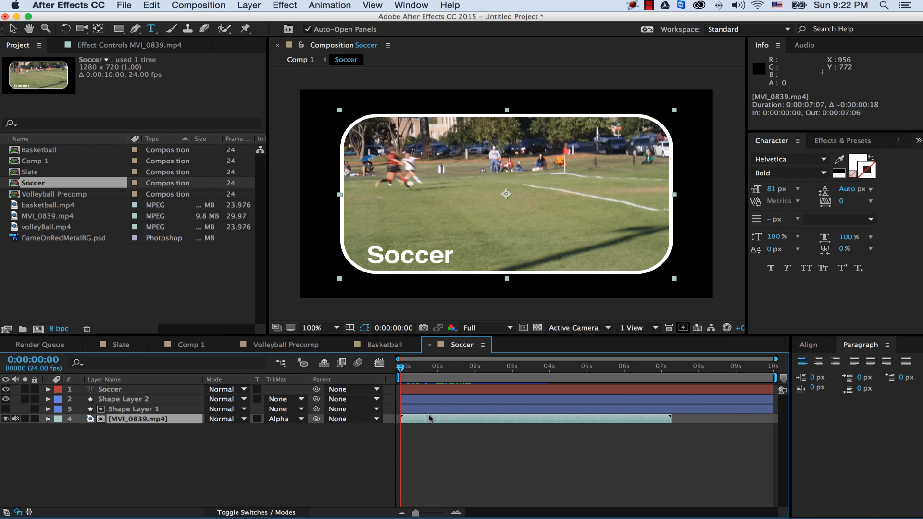
- Return to Comp 1 and play the montage from the start to check the timing of all three sports clips
click(179, 346)
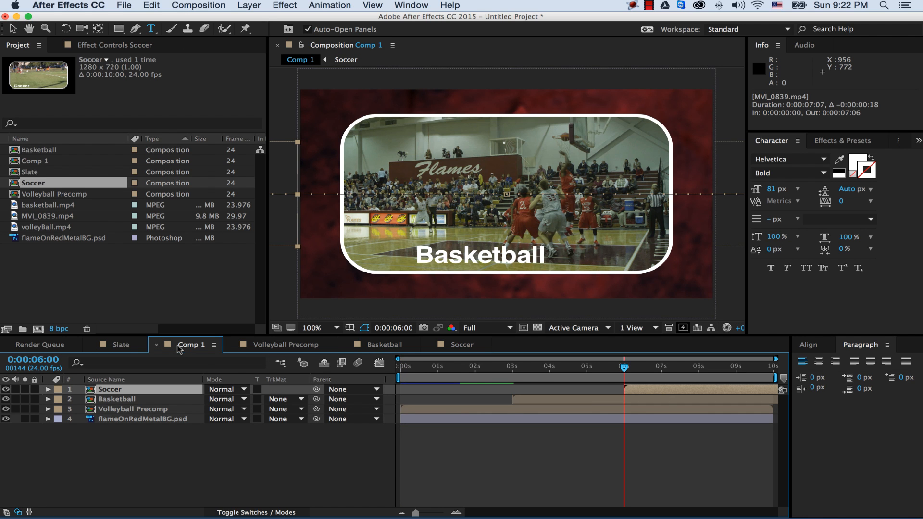
drag(627, 372, 342, 370)
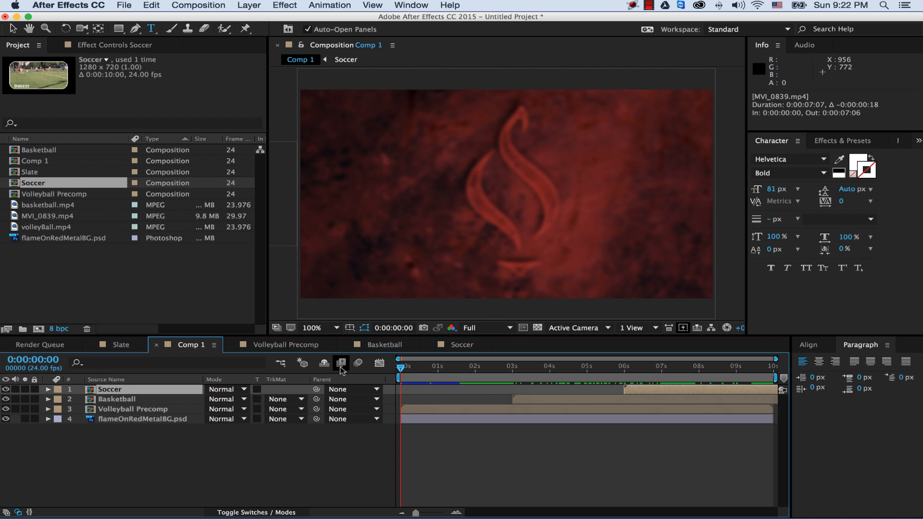
key(space)
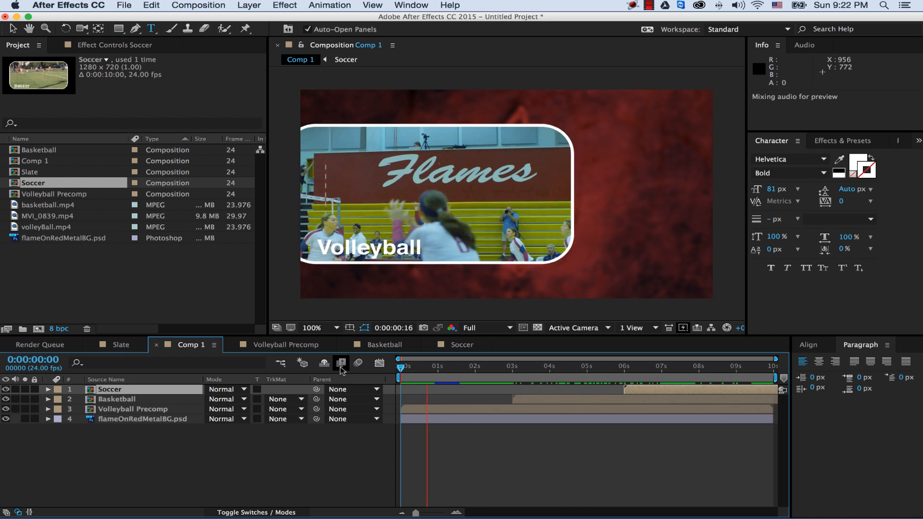